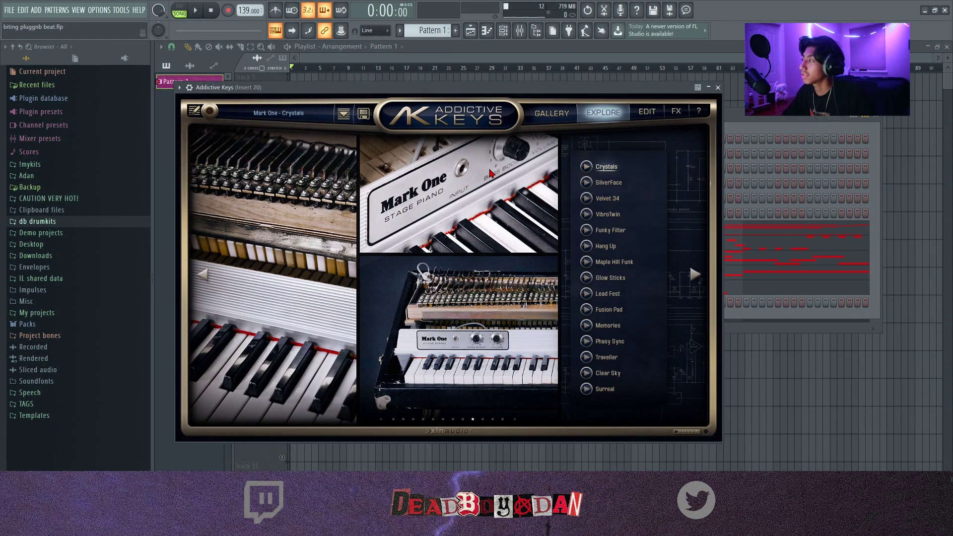
Step: Add a Purity channel to the rack and select its Pretty Suitcase piano preset
click(717, 87)
click(318, 329)
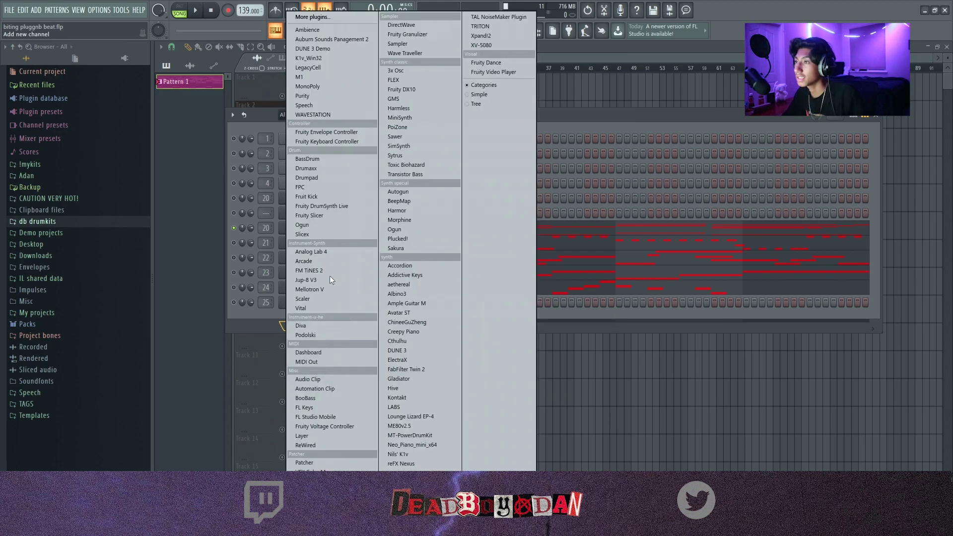
click(304, 96)
drag(371, 134, 482, 122)
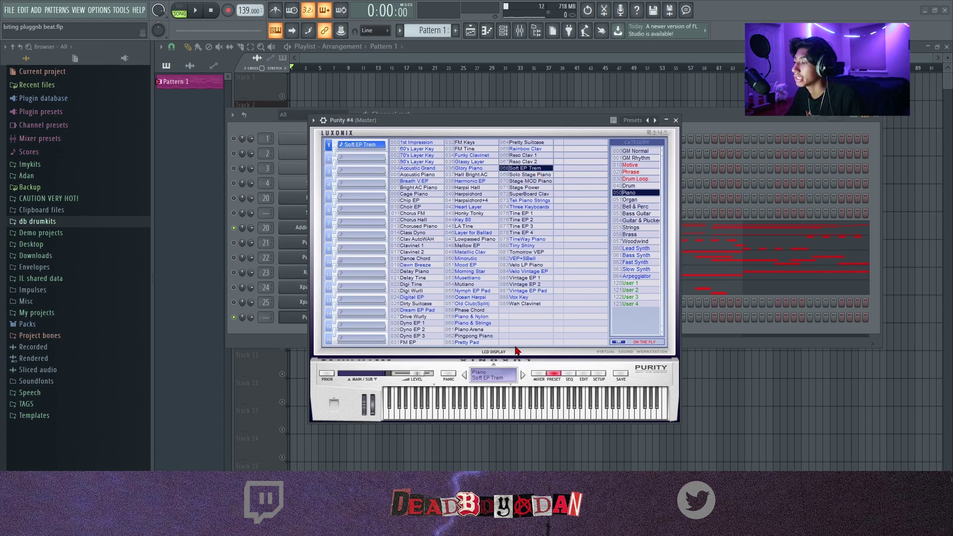
click(484, 343)
click(526, 142)
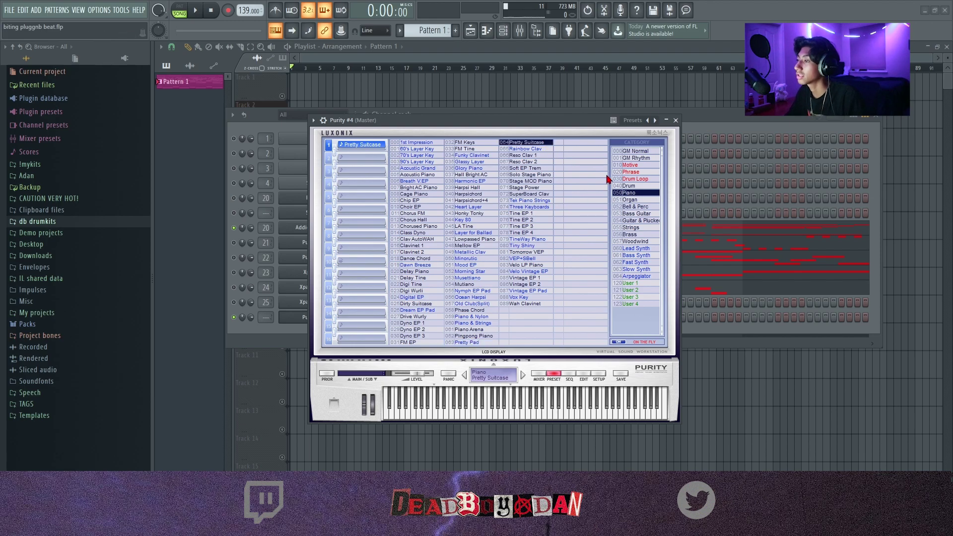
click(676, 120)
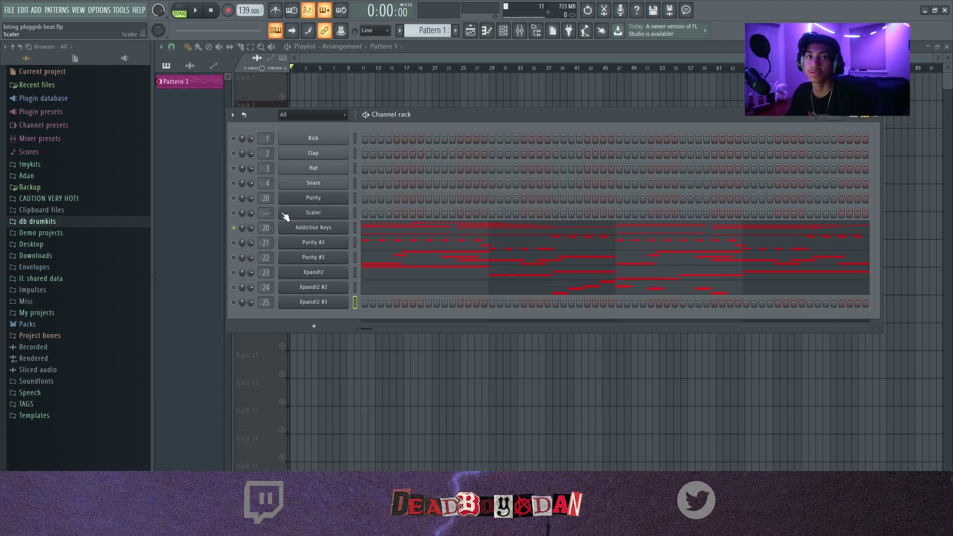
Step: Bring up the Addictive Keys instrument, open its melody in the piano roll and play it back
click(317, 227)
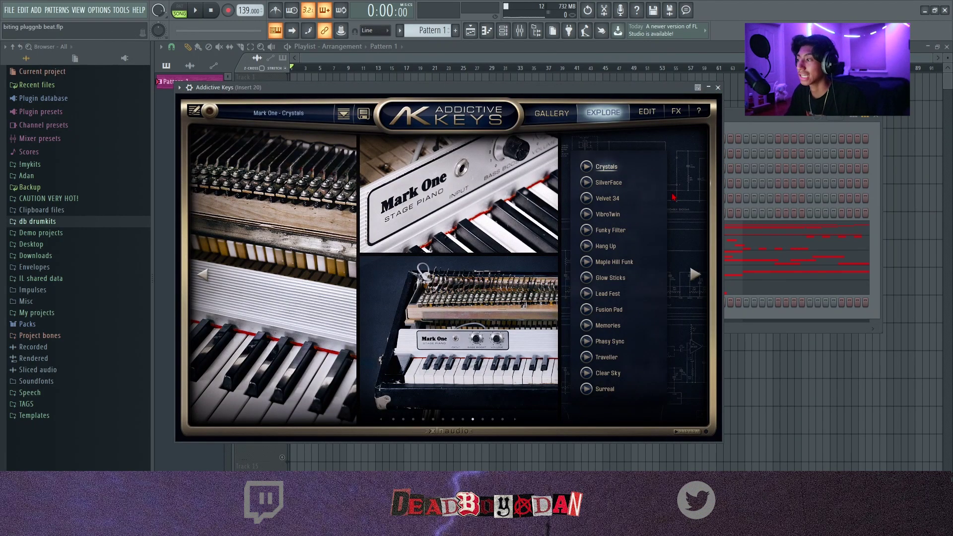
click(718, 87)
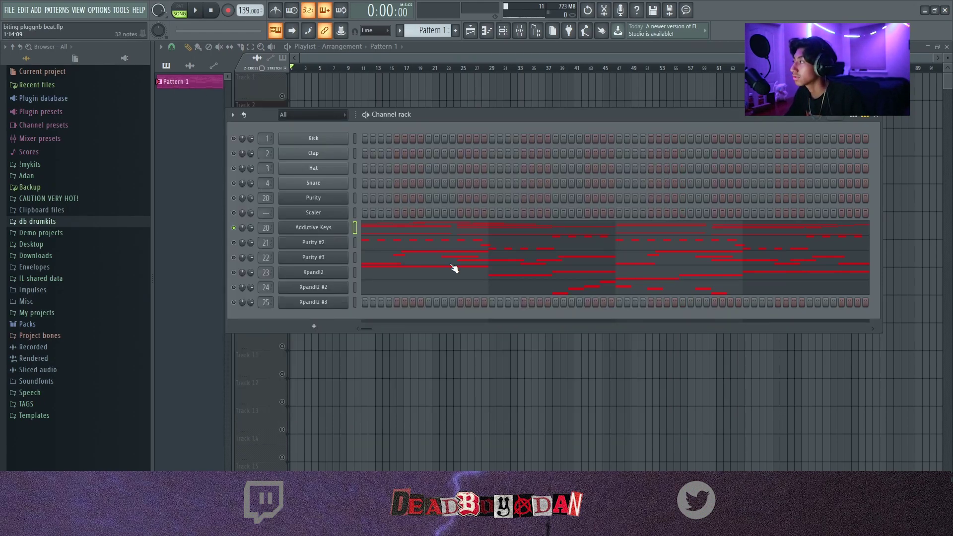
click(425, 234)
scroll(441, 70, down, 5)
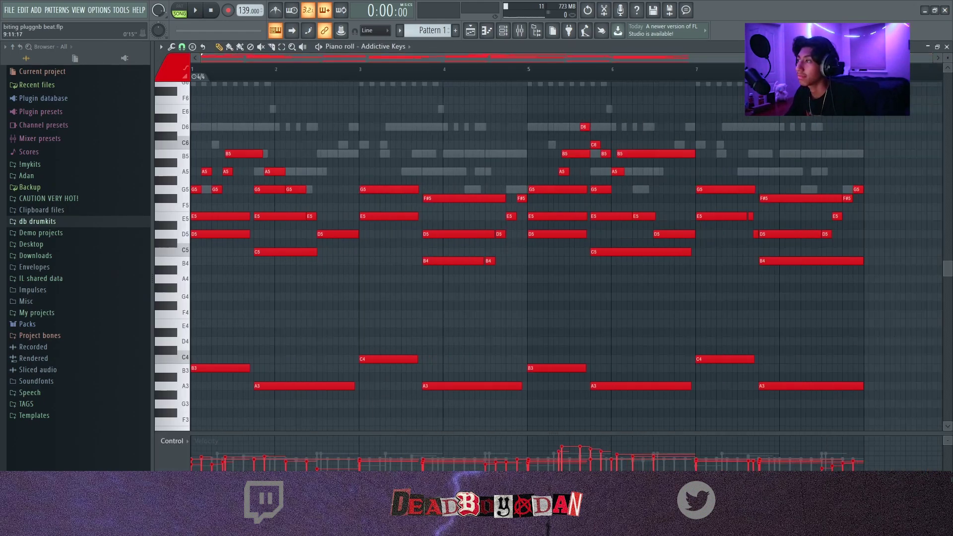
key(space)
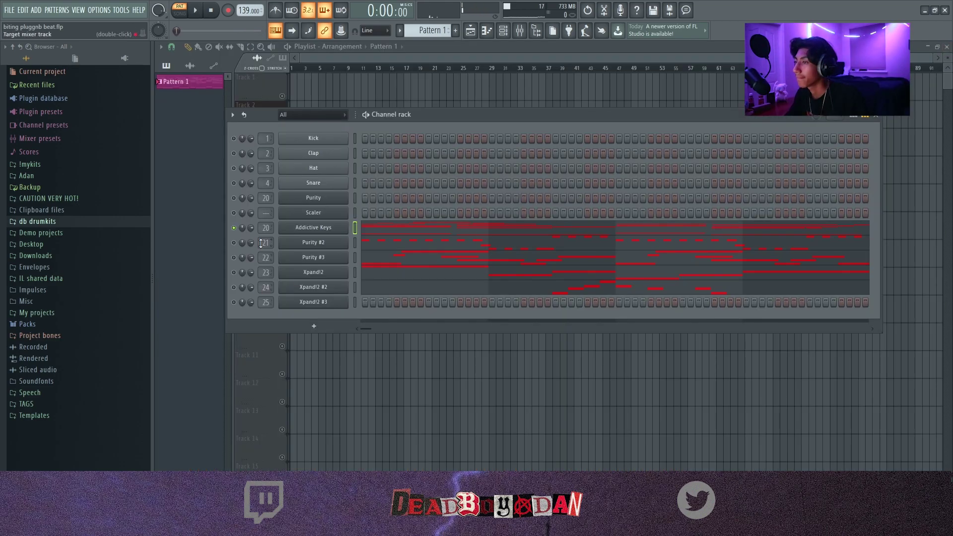
Step: Open the Scaler channel's plugin window and dismiss its scale filter and scale selection hints
click(307, 213)
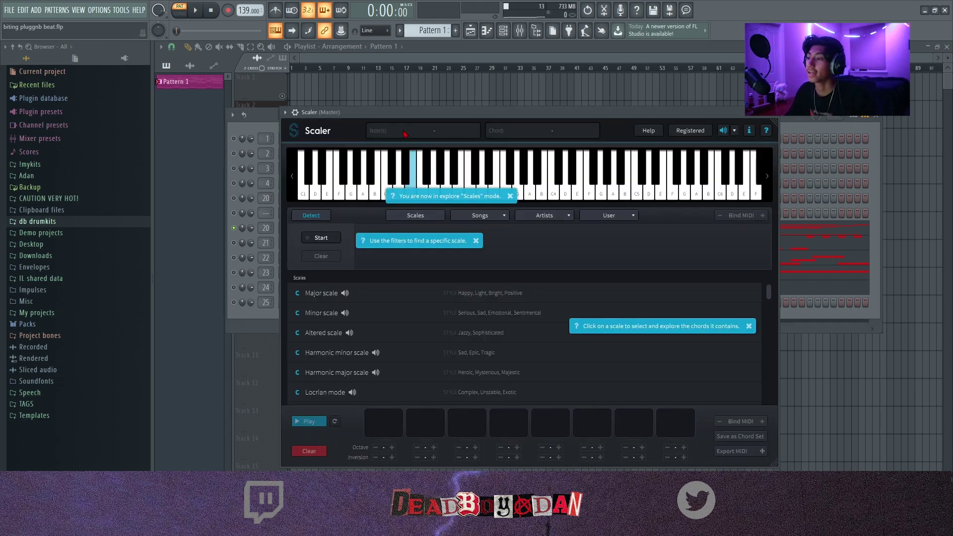
click(439, 229)
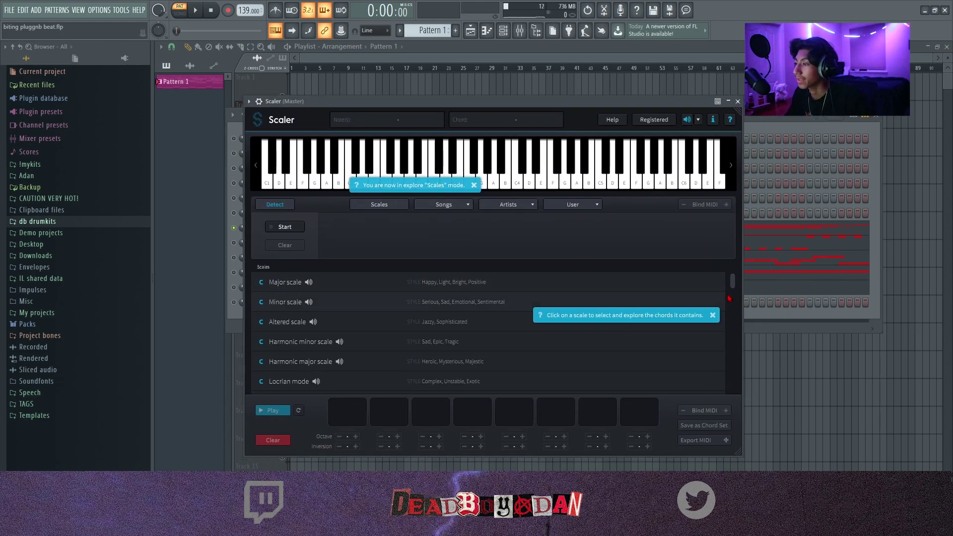
click(712, 315)
Step: Select the B Minor scale in Scaler to show its chord variations, and dismiss the chord progression hint
scroll(404, 303, down, 10)
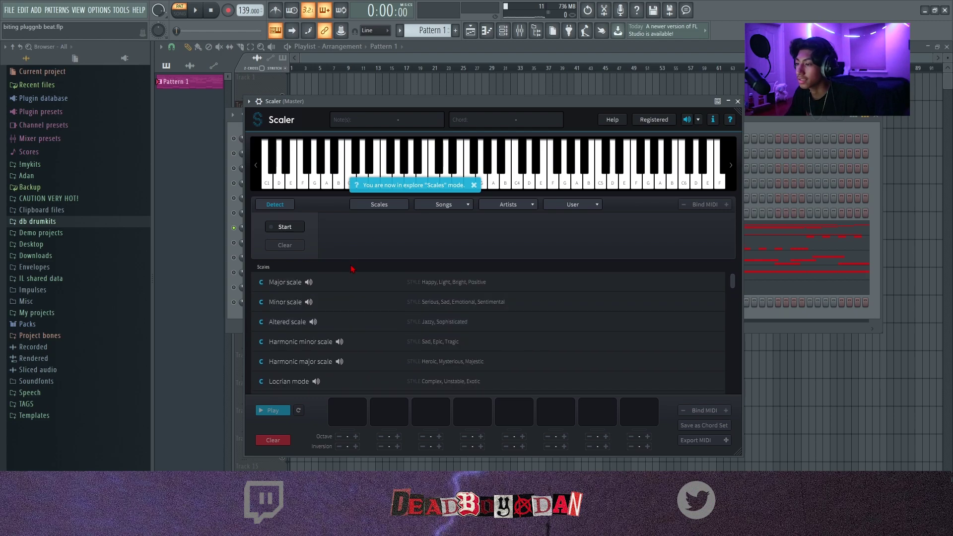
scroll(365, 302, down, 10)
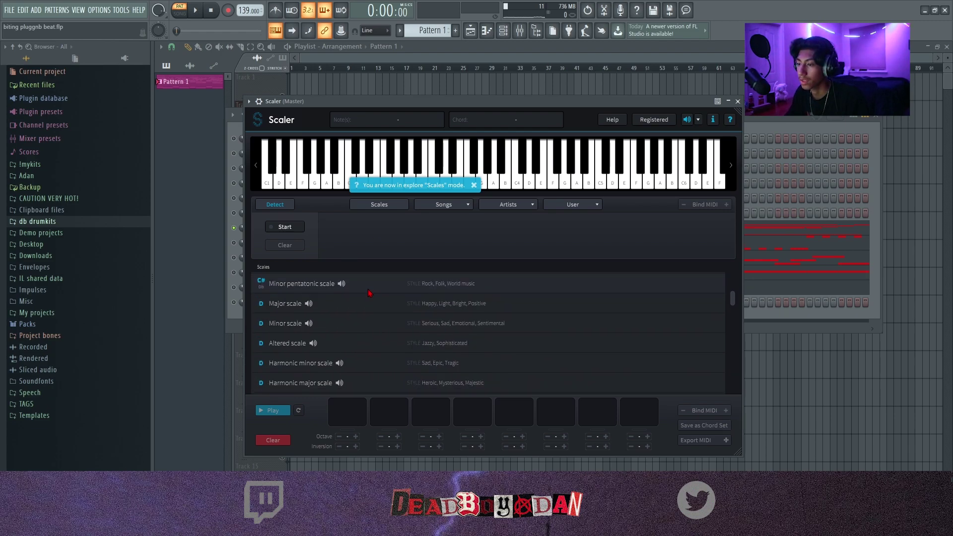
scroll(366, 298, down, 10)
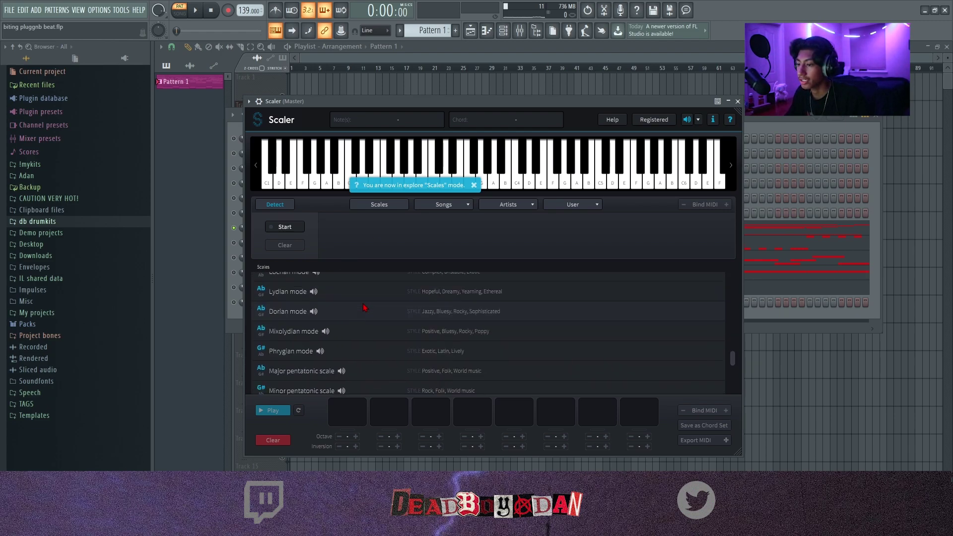
scroll(355, 308, down, 5)
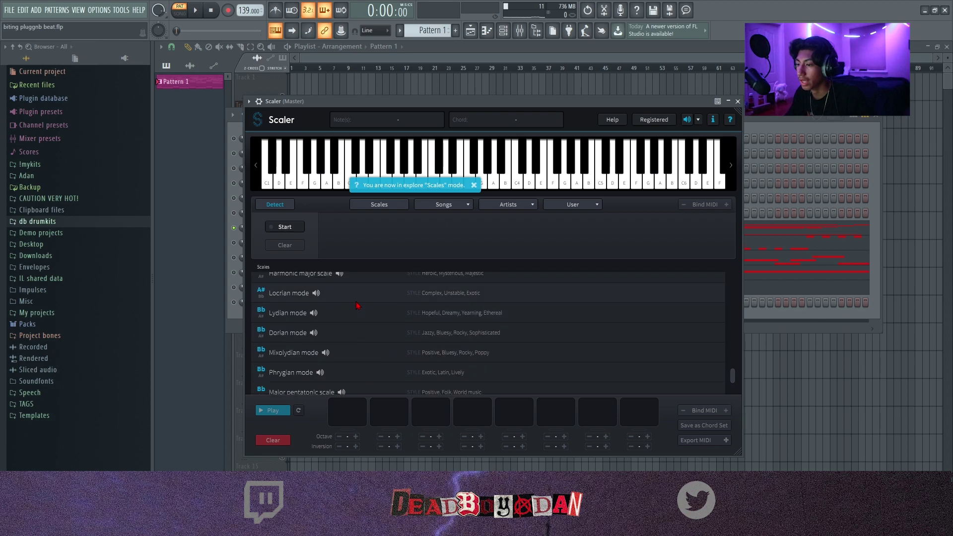
scroll(355, 339, up, 3)
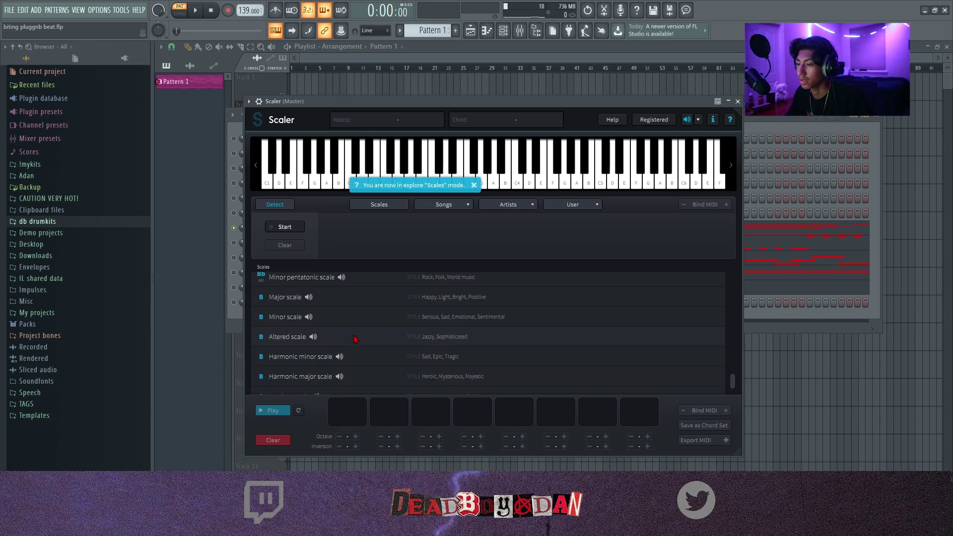
click(352, 312)
click(589, 341)
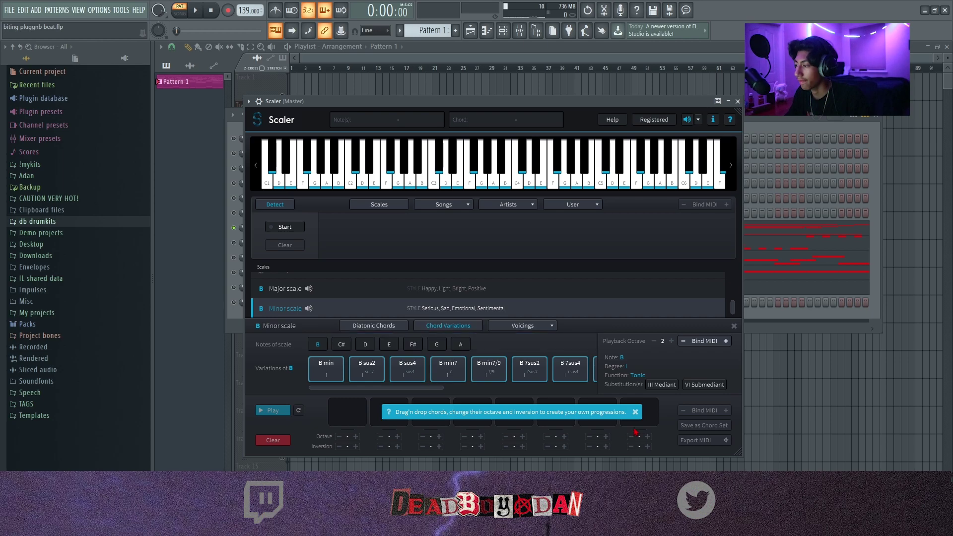
click(634, 412)
drag(451, 102, 444, 64)
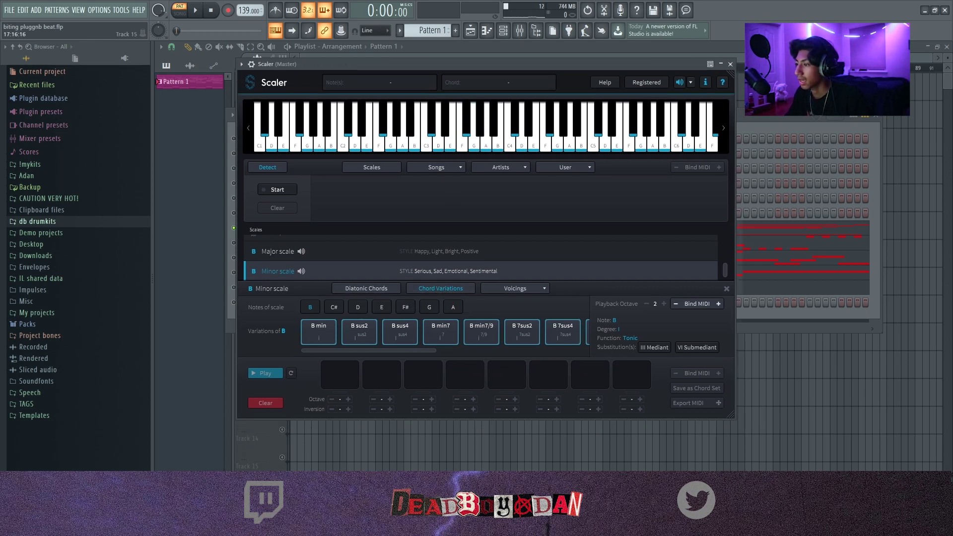
Step: Audition the chord variations of B and add B min7/9 to the first slot of the progression
click(413, 336)
click(427, 338)
drag(420, 350, 451, 352)
click(432, 336)
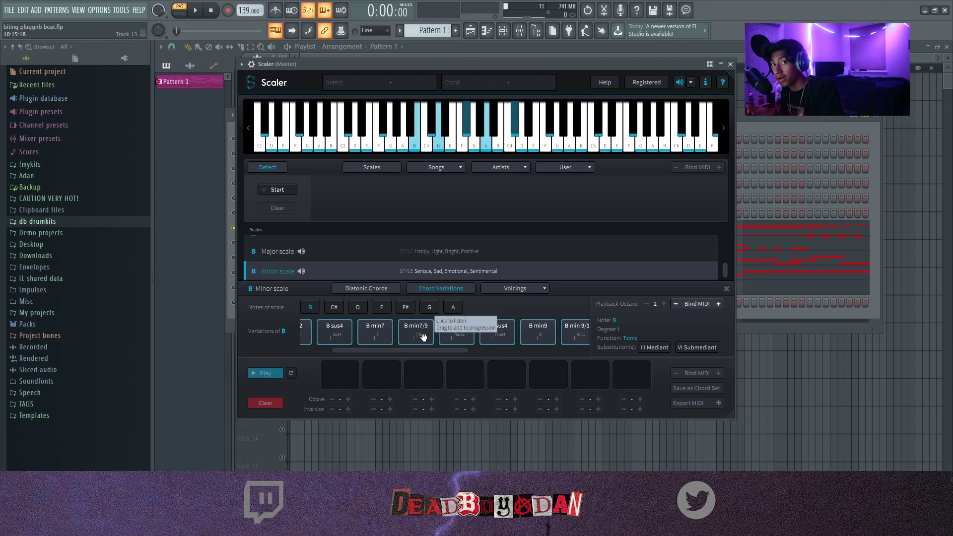
drag(425, 338, 342, 377)
Step: Audition the chord variations of C#, including C# min7b5b9, C# min7b5, C# dim#5 and C# dim/b9
click(333, 307)
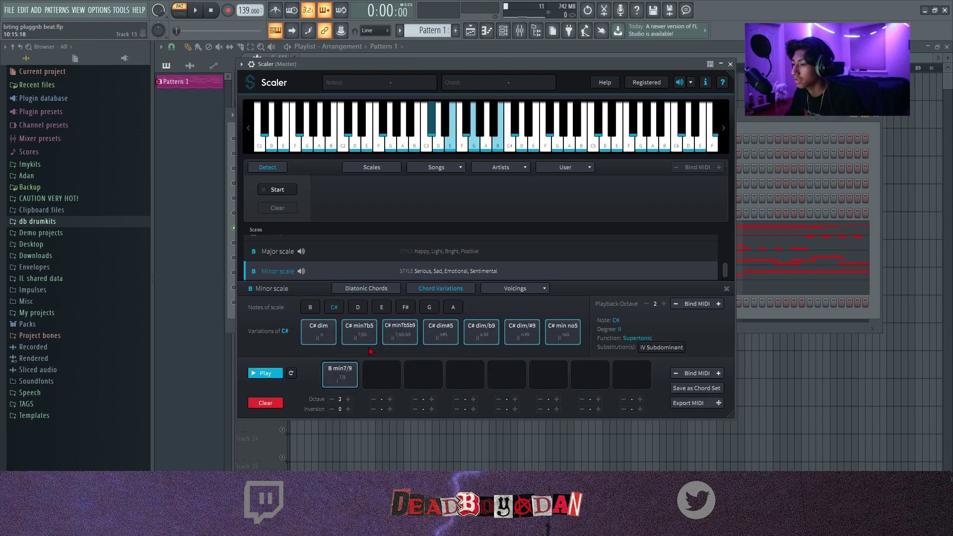
click(409, 332)
click(368, 334)
click(443, 336)
click(471, 337)
click(514, 336)
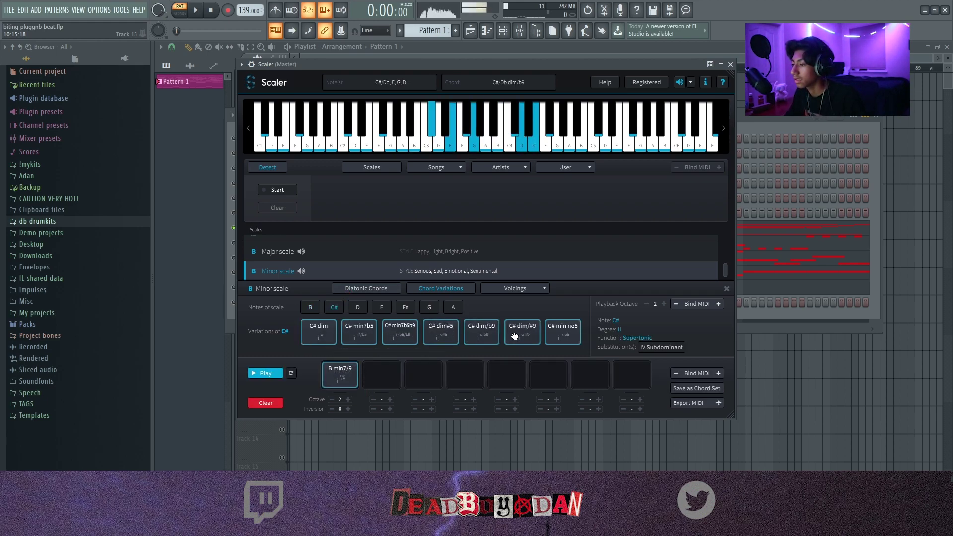
Step: Audition the chord variations of D and add D maj7 to the second slot of the progression
click(357, 309)
click(360, 330)
click(454, 335)
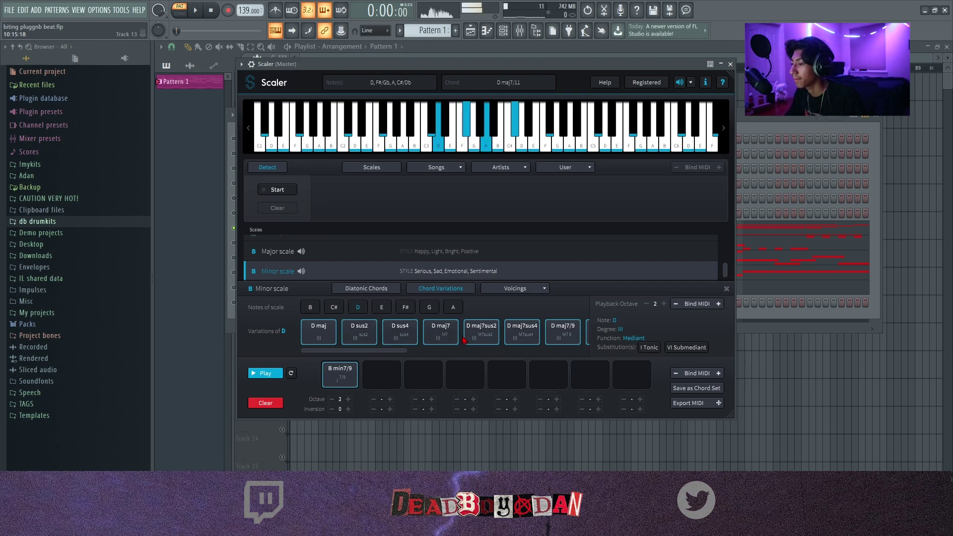
drag(434, 334, 381, 374)
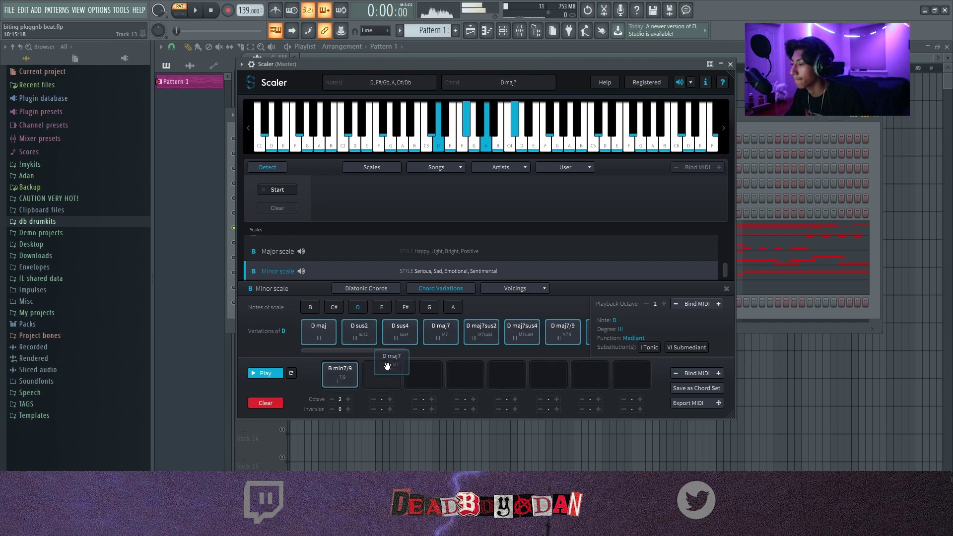
Step: Listen to several seventh and extended chord variations of E and F# in the B minor scale
click(382, 307)
click(440, 331)
click(485, 337)
click(508, 341)
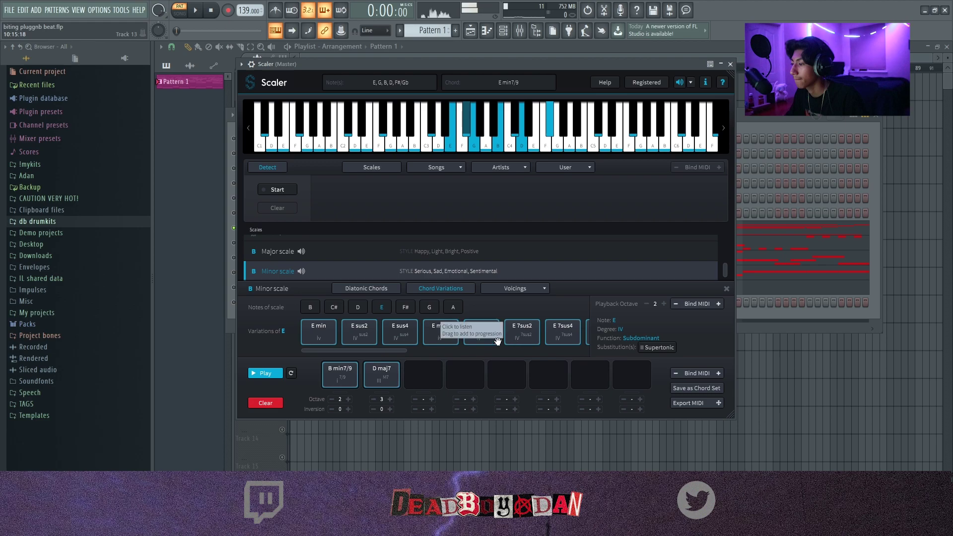
click(405, 307)
click(434, 334)
click(484, 343)
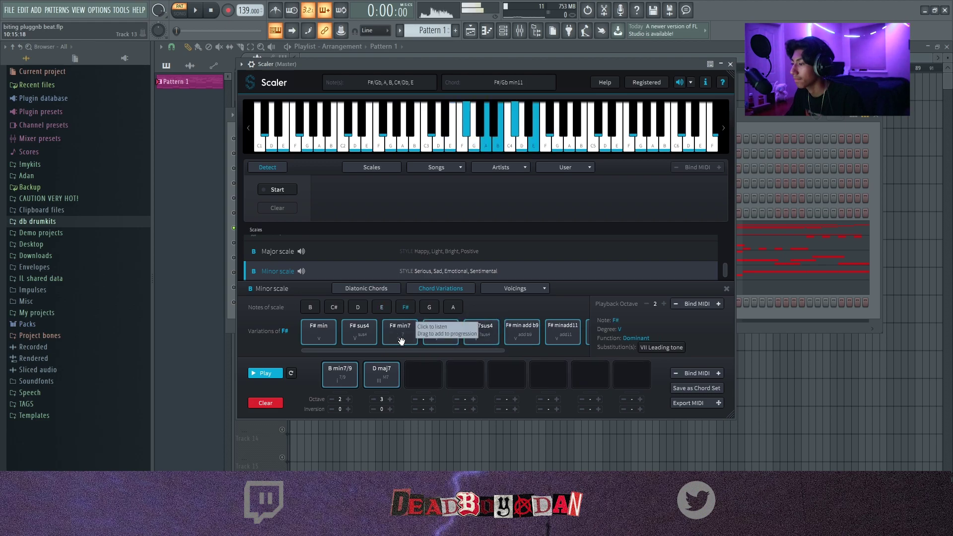
click(482, 333)
Step: Audition the chord variations of G and add G maj7b5 to the third slot of the progression
click(429, 307)
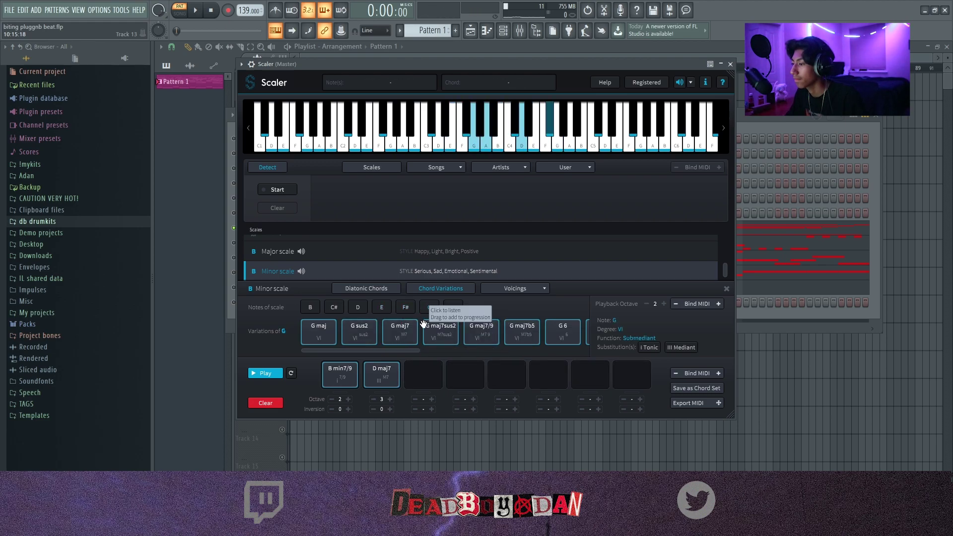
click(479, 334)
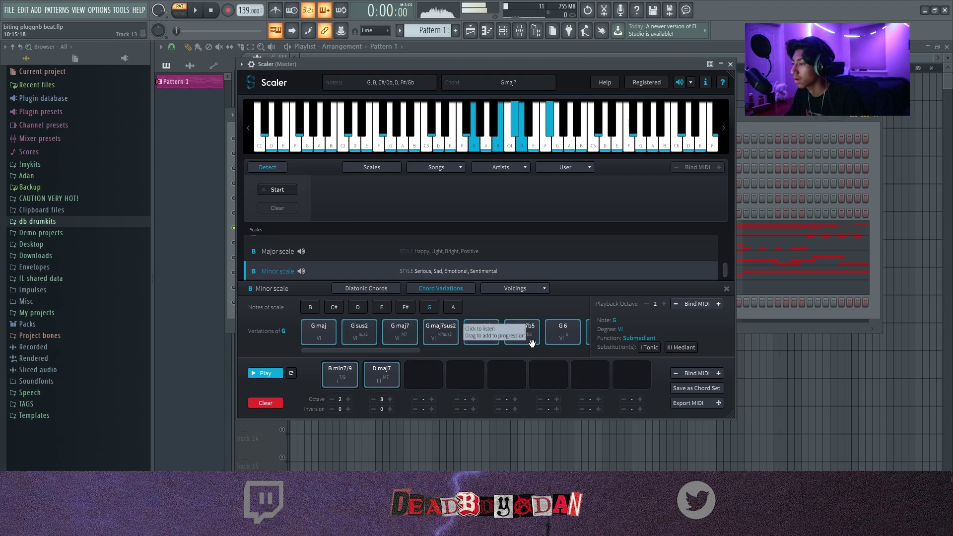
drag(521, 332, 429, 375)
Step: Listen to chords in the progression, and remove G maj7b5 and D maj7 from it
click(350, 377)
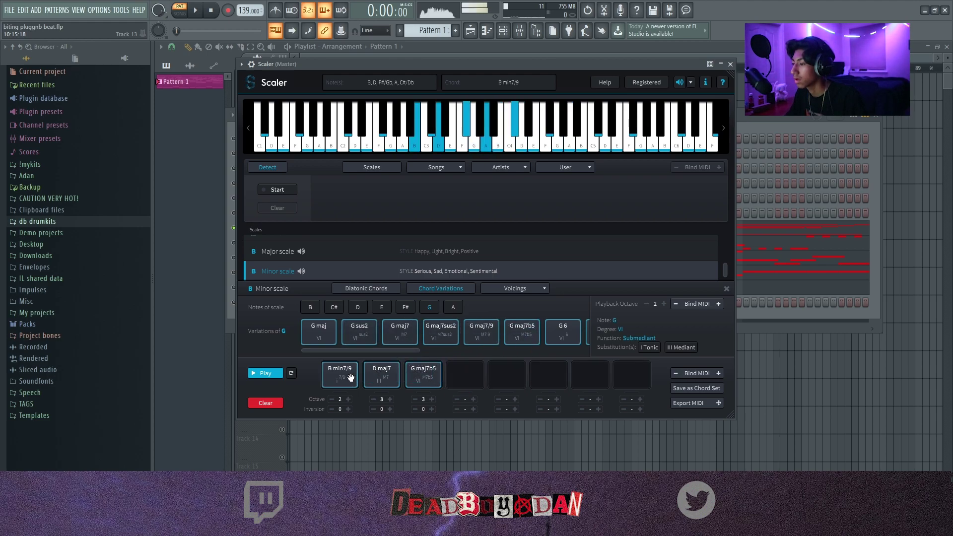
click(412, 383)
click(414, 382)
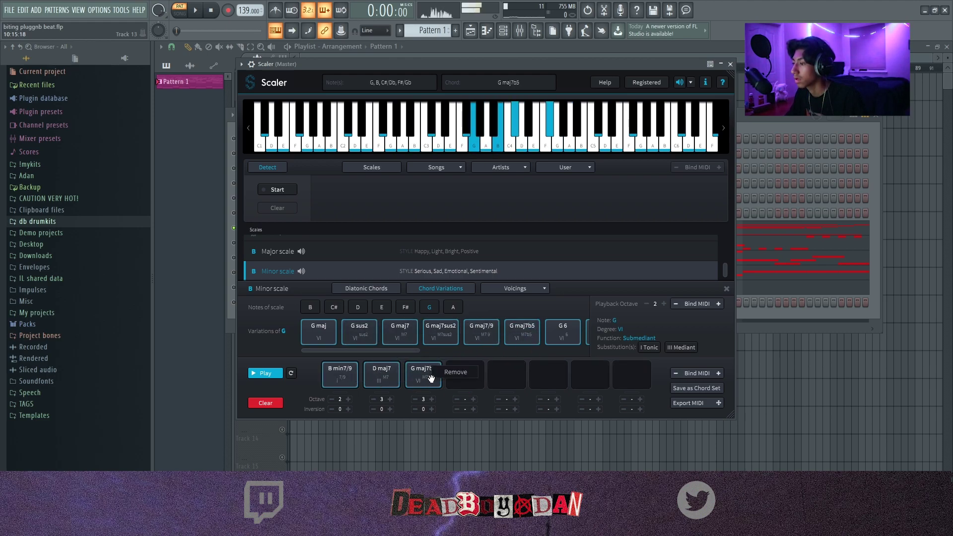
right_click(432, 377)
right_click(384, 372)
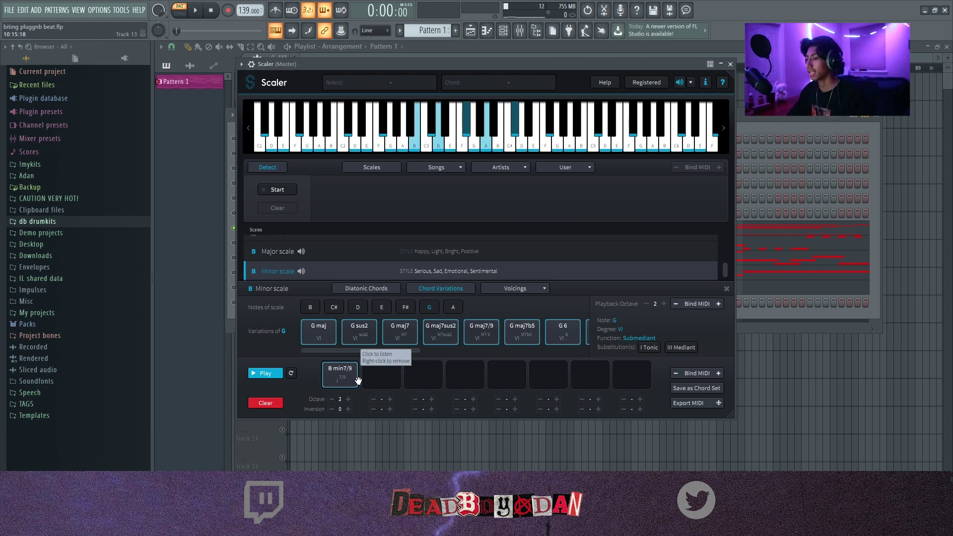
Step: Arrange the Scaler and channel rack windows side by side, export the progression's MIDI onto the Hat channel and close Scaler
drag(597, 64, 235, 73)
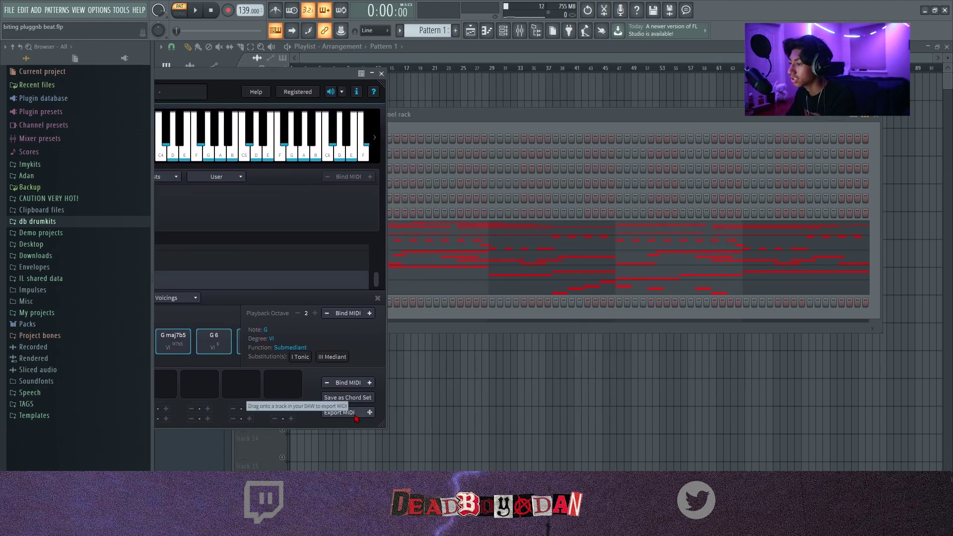
drag(478, 113, 618, 125)
drag(358, 417, 471, 178)
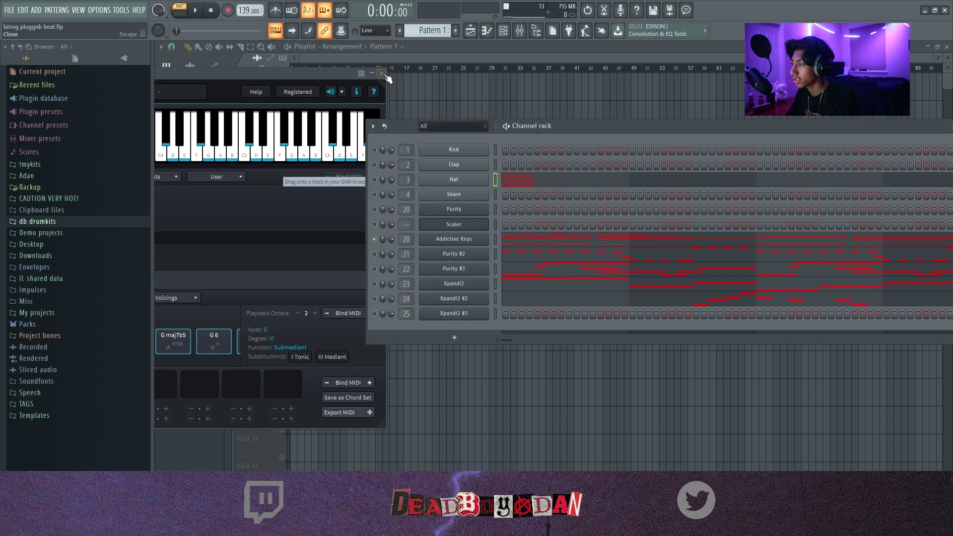
click(383, 74)
Step: Delete the exported chord notes in the Hat channel's piano roll and close it
click(549, 175)
right_click(201, 135)
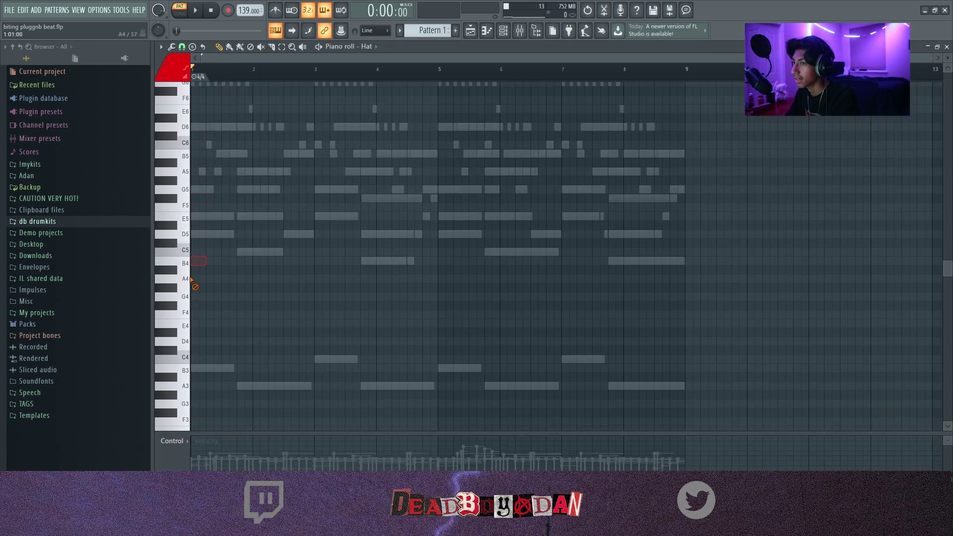
click(945, 46)
Step: Open the Addictive Keys notes in the piano roll and audition the opening notes with the Playback tool
click(526, 244)
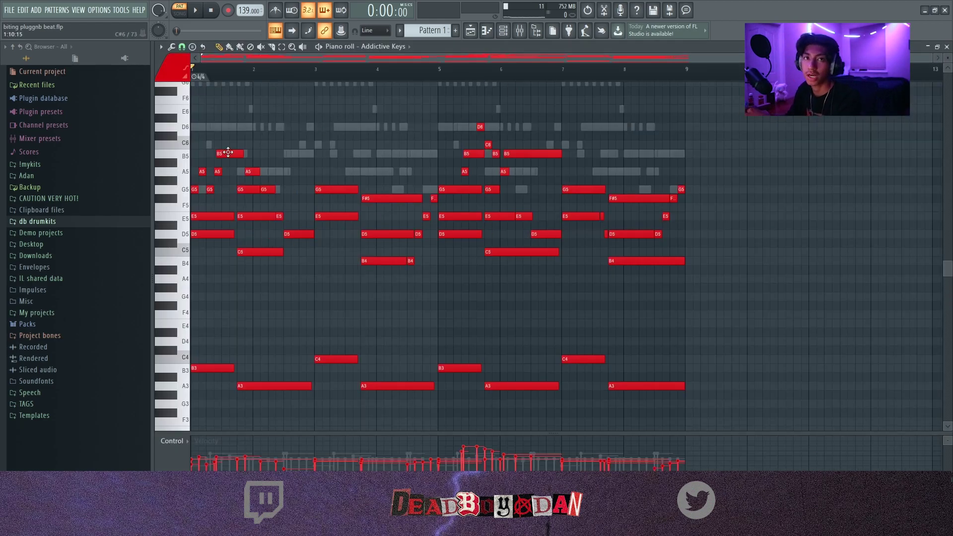
click(301, 46)
drag(215, 221, 214, 223)
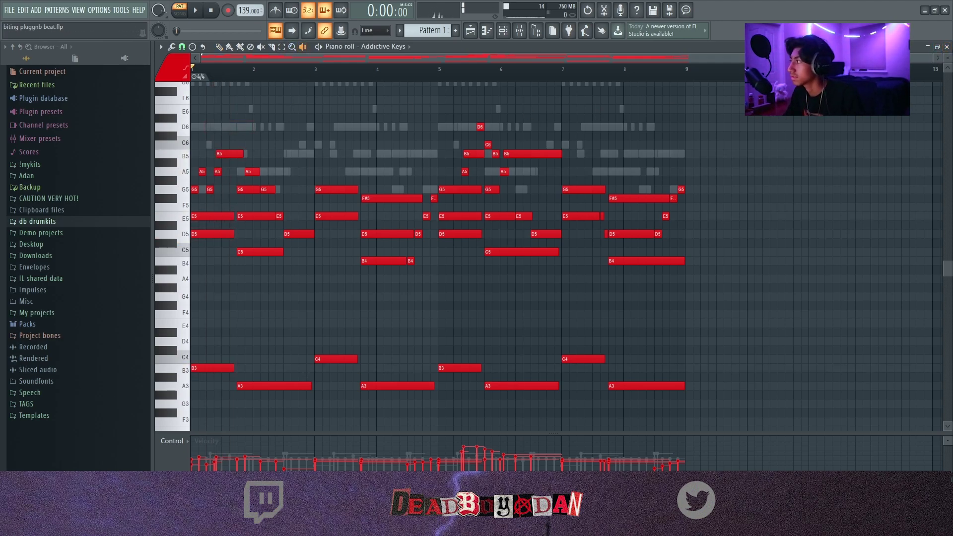
click(946, 46)
Step: Move the channel rack back over the playlist, play the Addictive Keys pattern and bring up the mixer
drag(510, 128, 377, 128)
key(space)
click(420, 247)
click(520, 30)
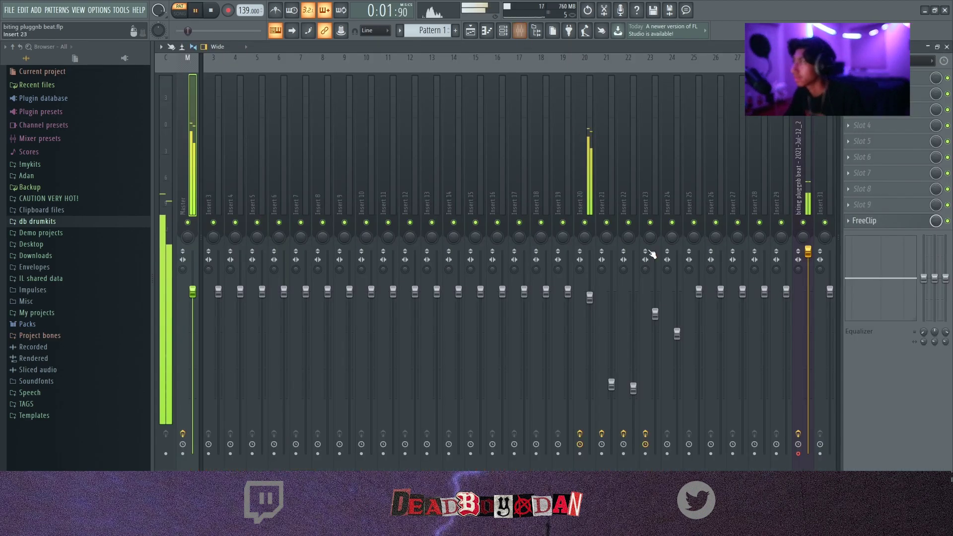
Step: Raise the Insert 20 mixer fader to about 3.4 dB during playback and check the Addictive Keys notes in the piano roll
click(596, 290)
drag(589, 284, 589, 266)
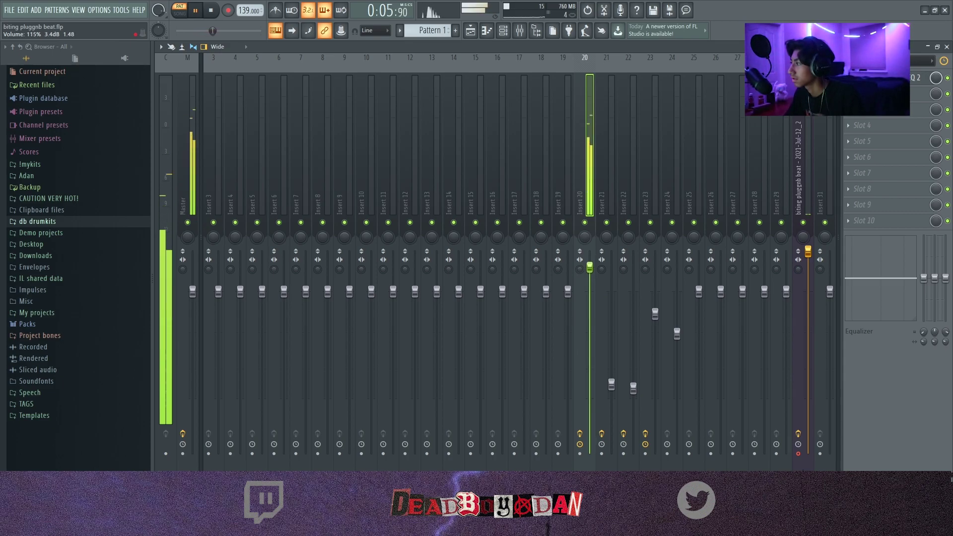
key(F7)
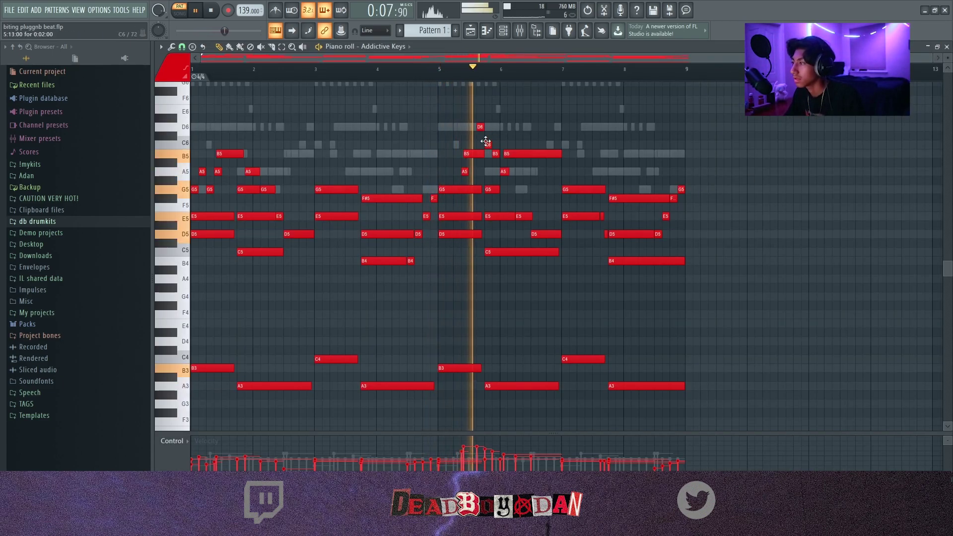
click(486, 144)
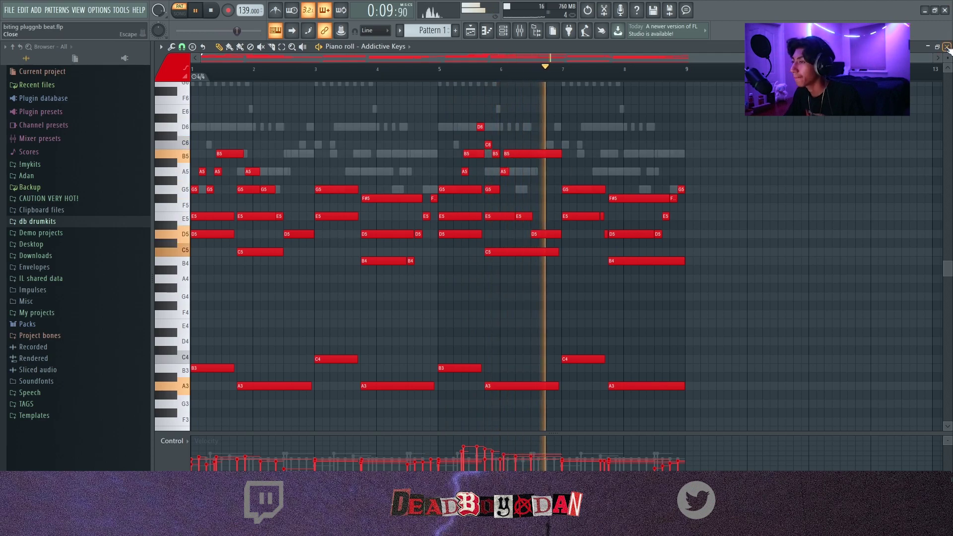
click(946, 46)
key(space)
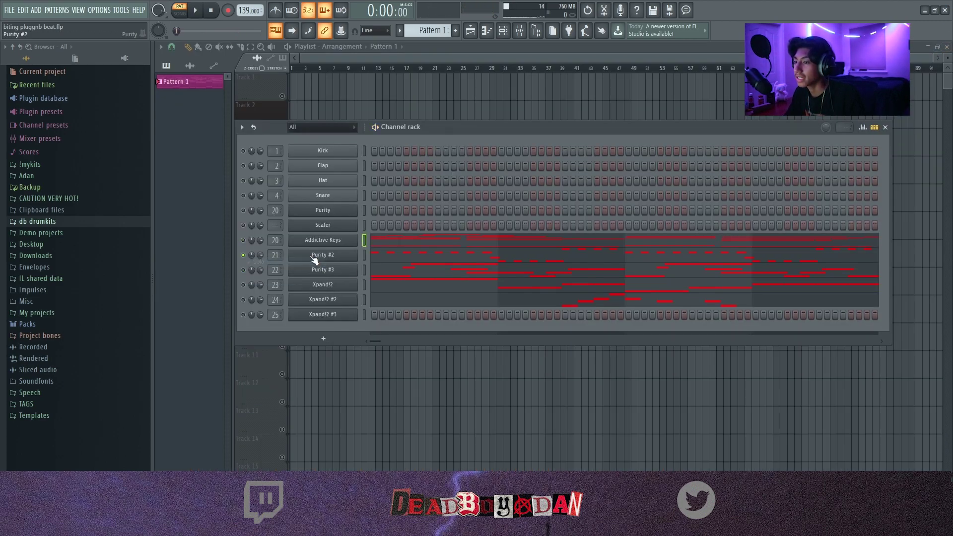
Step: Check the Purity #2 preset, show its whole note pattern in the piano roll and play it
click(314, 256)
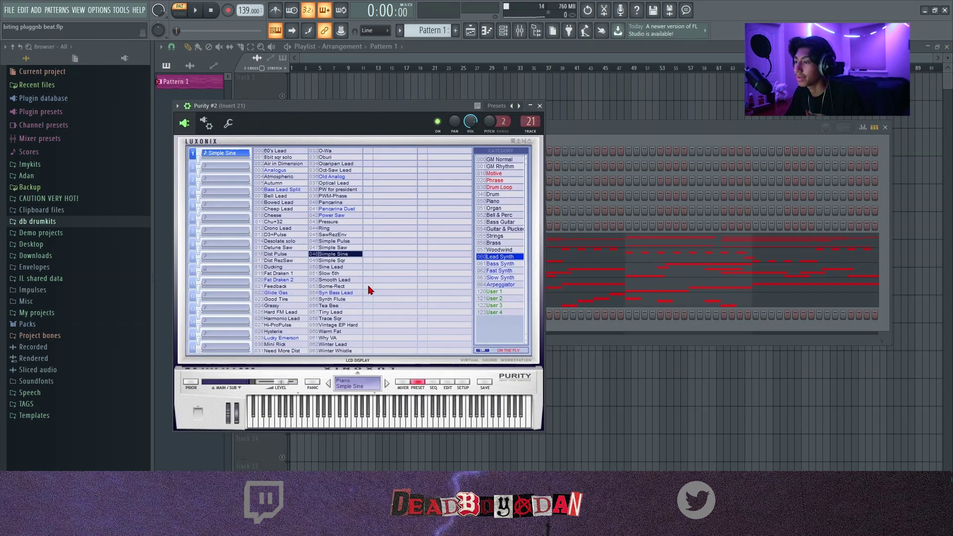
click(539, 105)
click(397, 256)
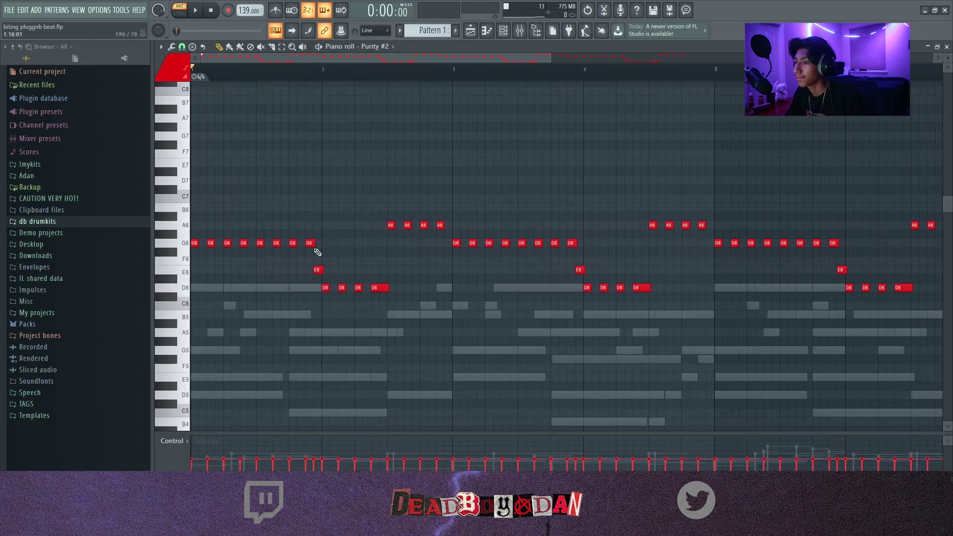
drag(549, 58, 816, 58)
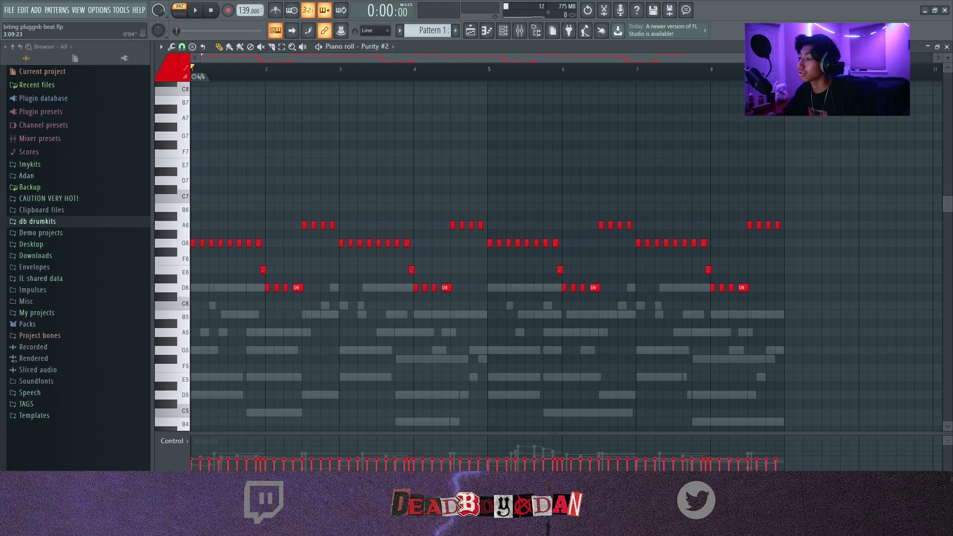
key(space)
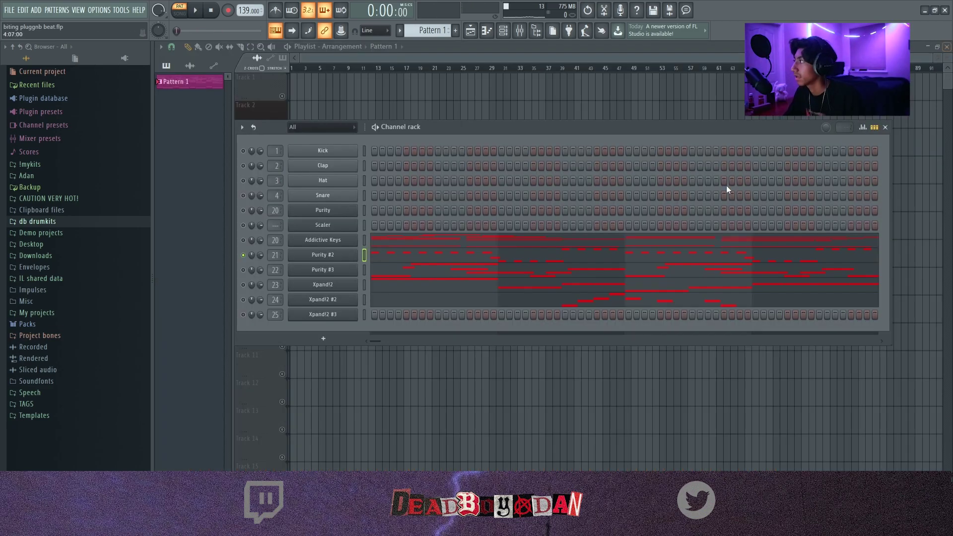
Step: Check the Purity #3 preset and play its melody from the piano roll
click(355, 272)
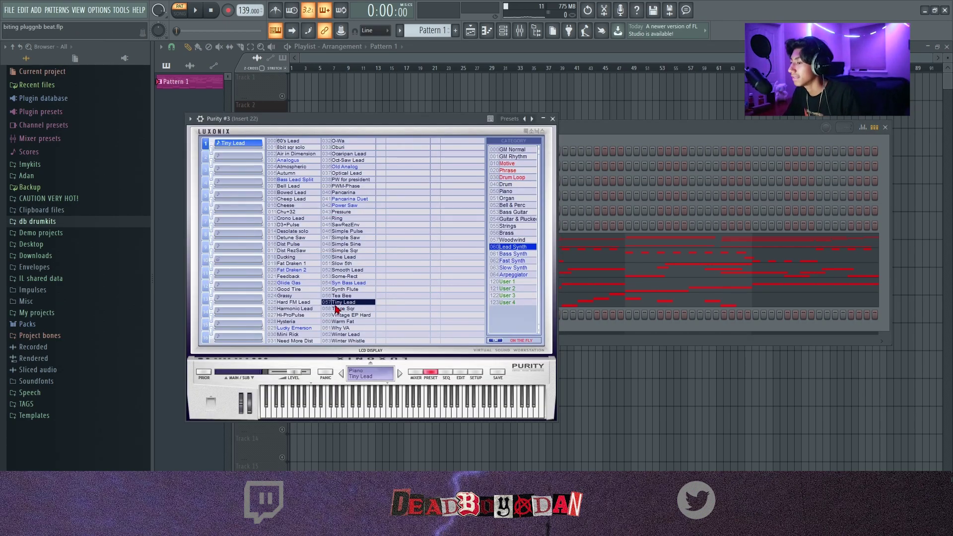
click(555, 118)
click(347, 271)
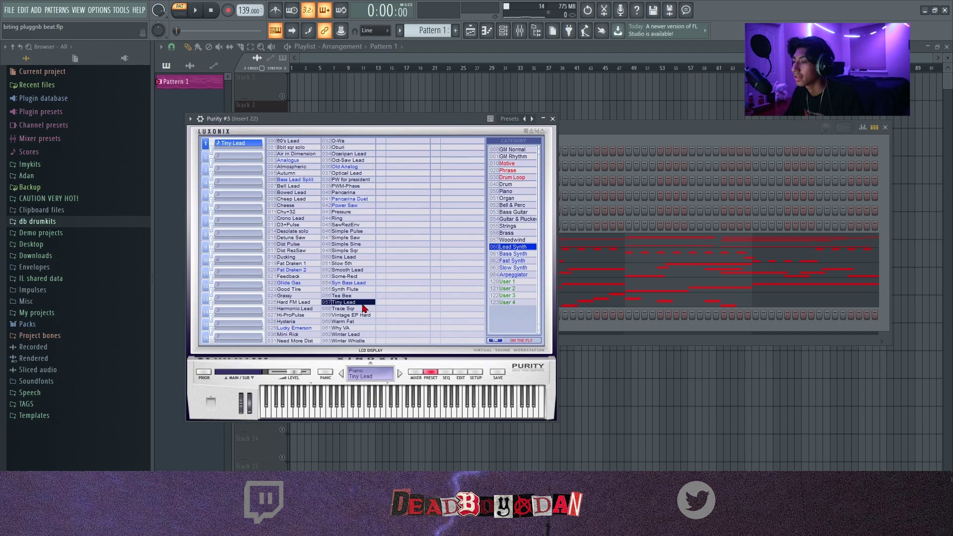
click(552, 119)
click(480, 261)
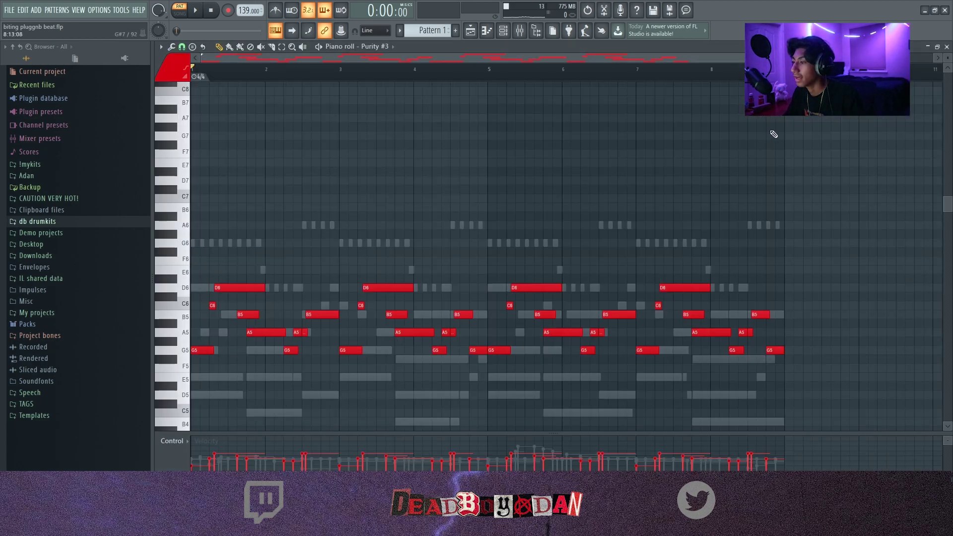
key(space)
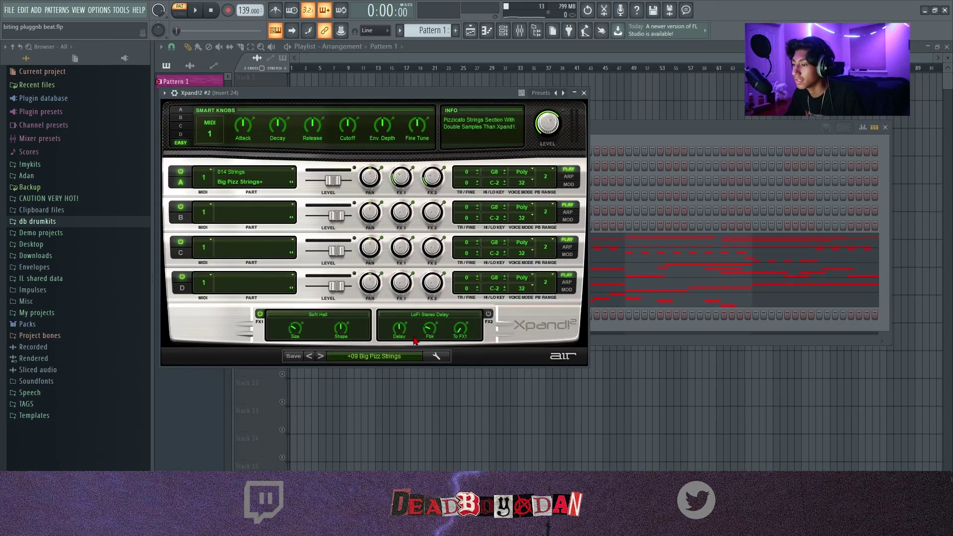
Step: Close the Xpand!2 #2 plugin window and play that channel's notes from the piano roll
click(584, 92)
click(503, 296)
key(space)
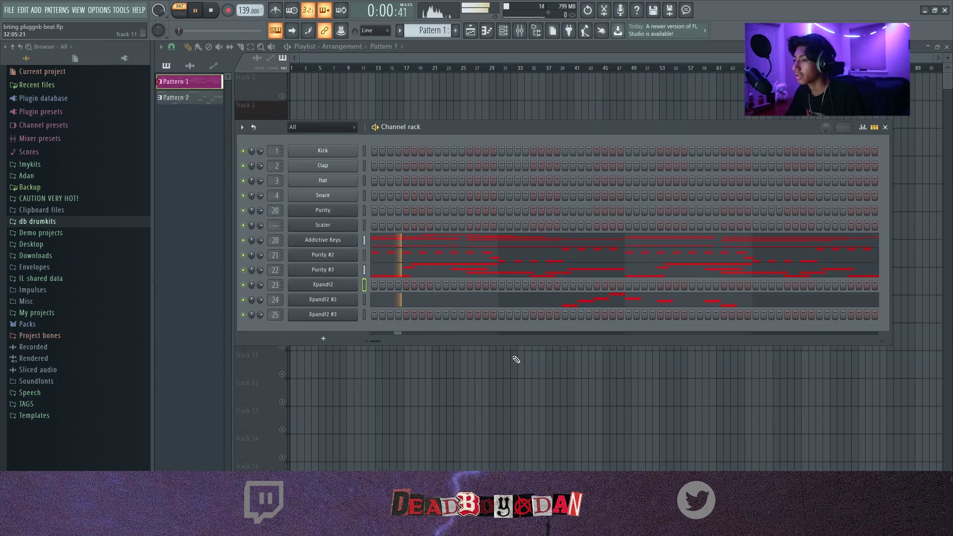
Step: Listen to Pattern 1 with all channels on, and replay it with the Xpand!2 #2 channel muted
key(XF86AudioLowerVolume)
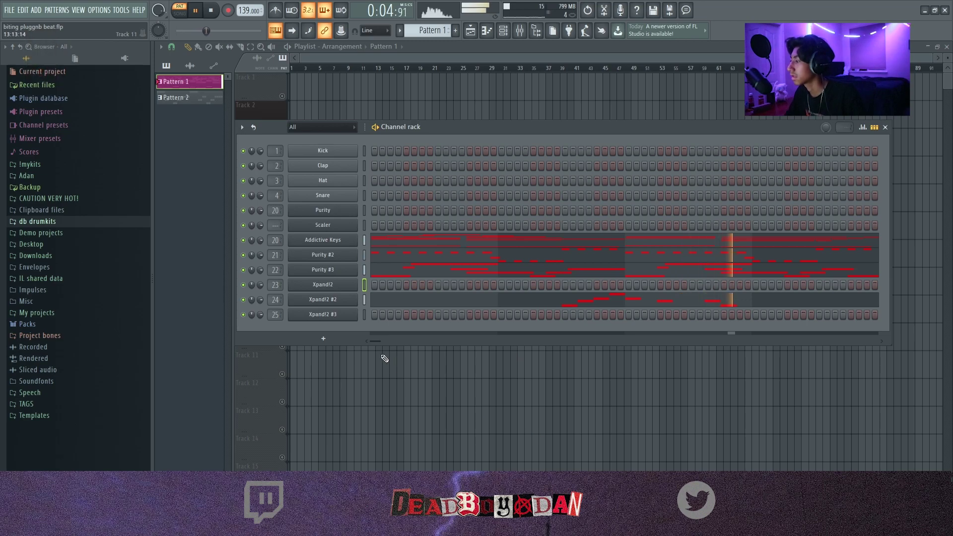
key(space)
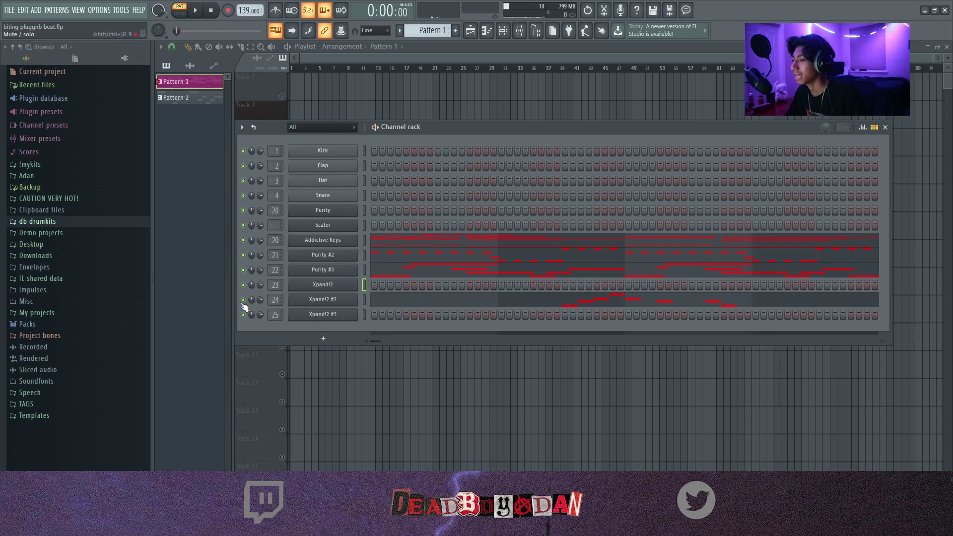
key(space)
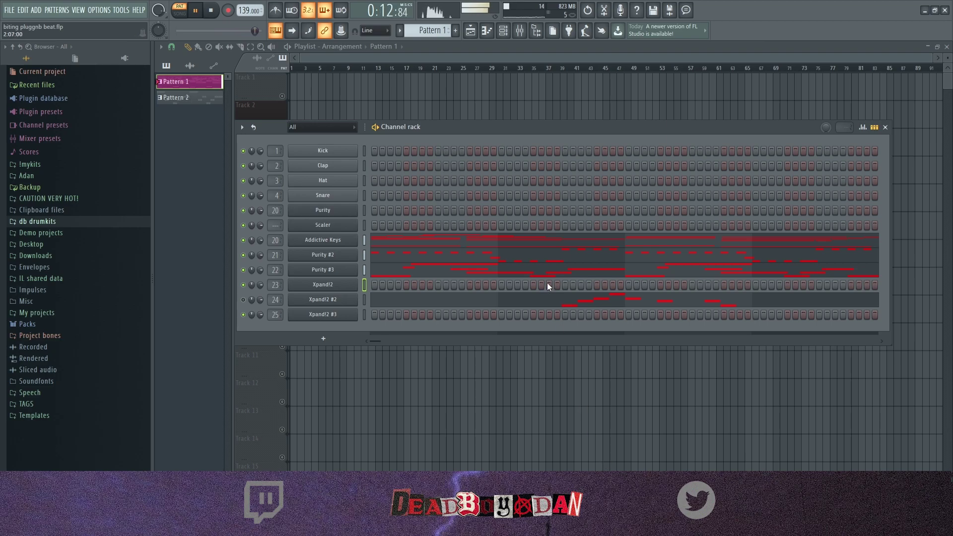
key(space)
Step: Add a new Purity channel and choose the ST Mid Strings preset from the Strings category
click(337, 341)
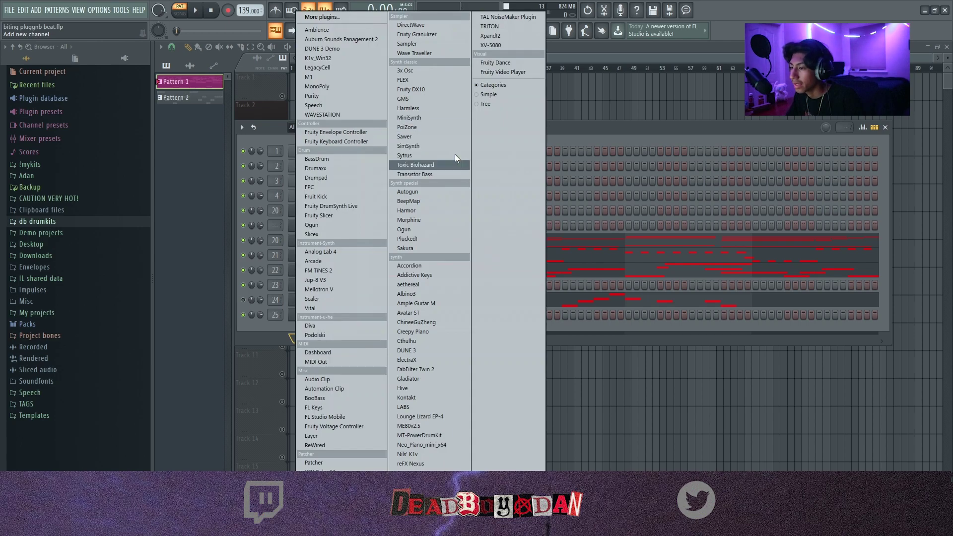
click(340, 95)
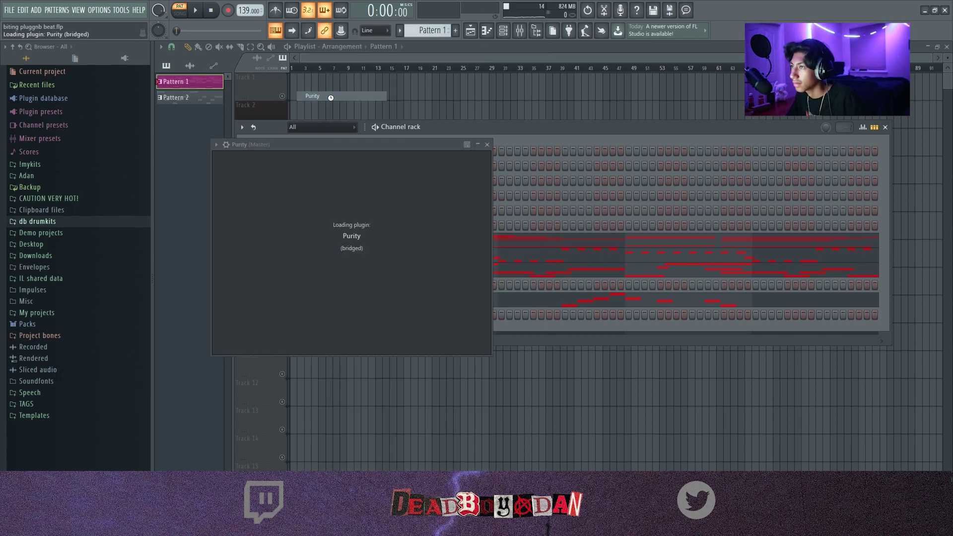
click(456, 397)
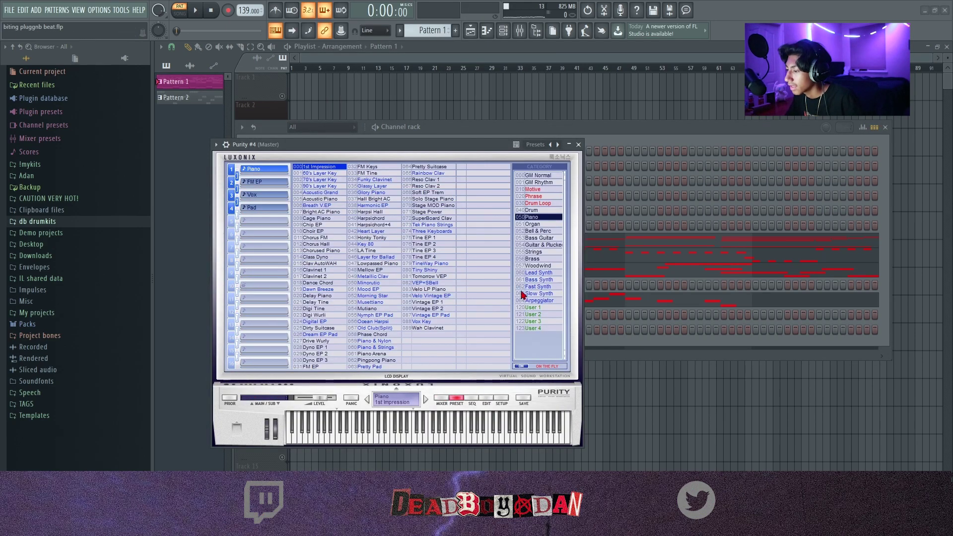
click(543, 274)
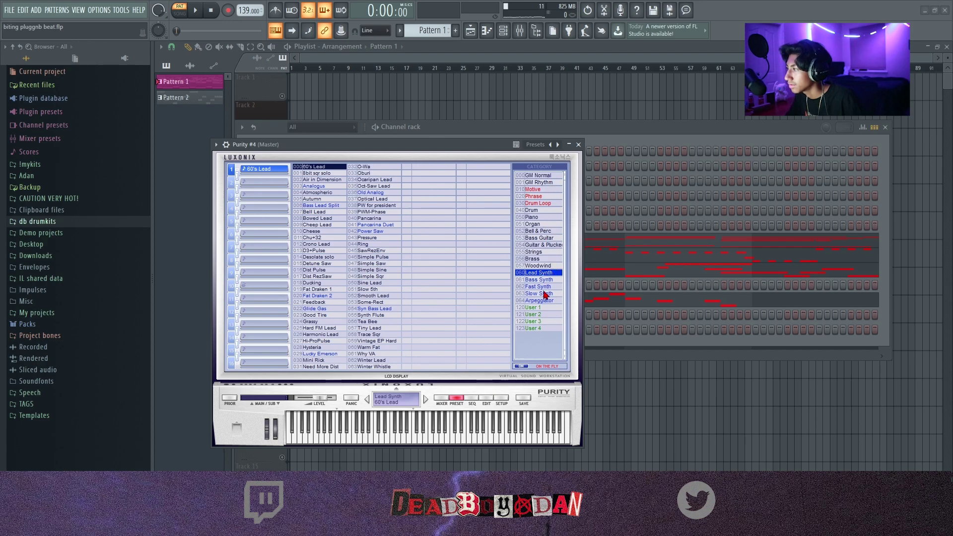
click(546, 252)
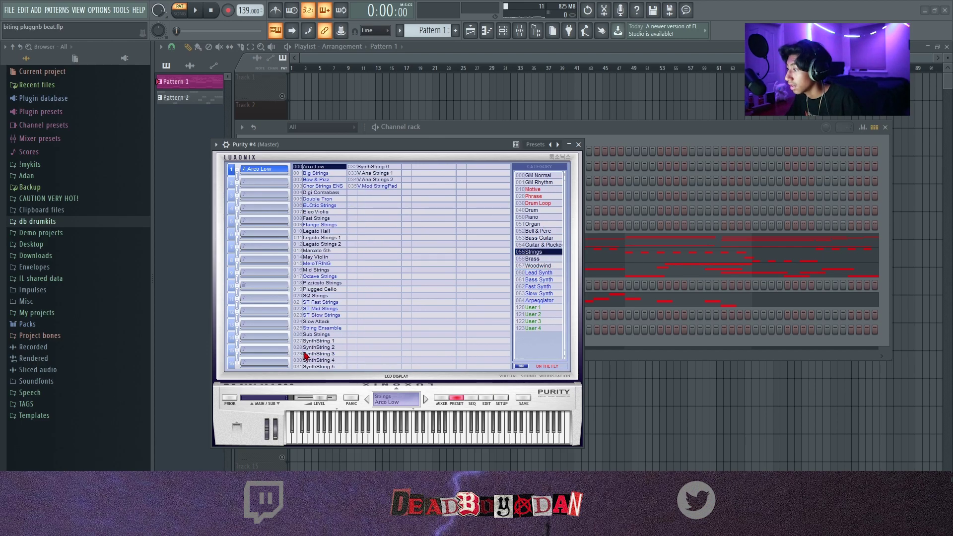
click(340, 308)
click(578, 144)
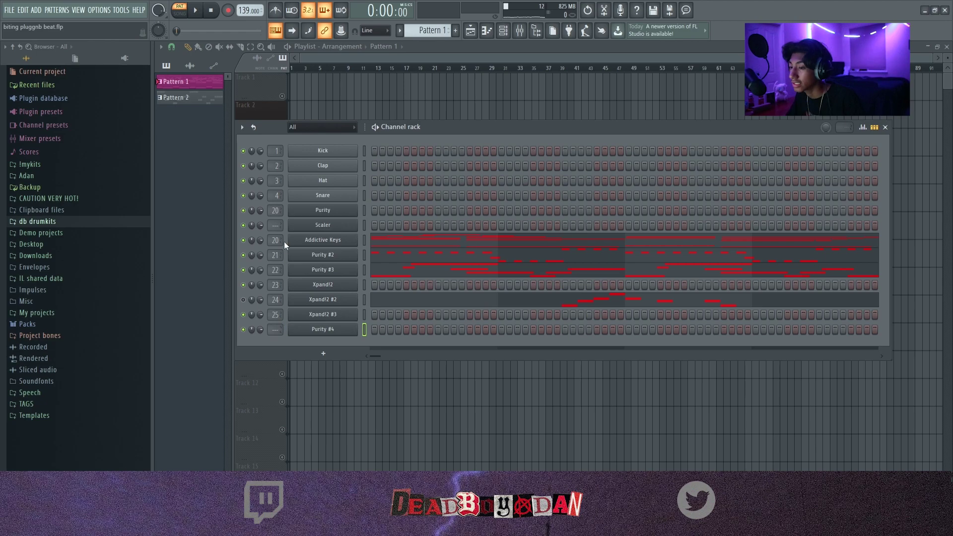
Step: Place a two-bar A6 note followed by a two-bar G6 note in the Purity #4 piano roll and play them
right_click(348, 325)
click(360, 329)
click(218, 173)
click(346, 189)
key(space)
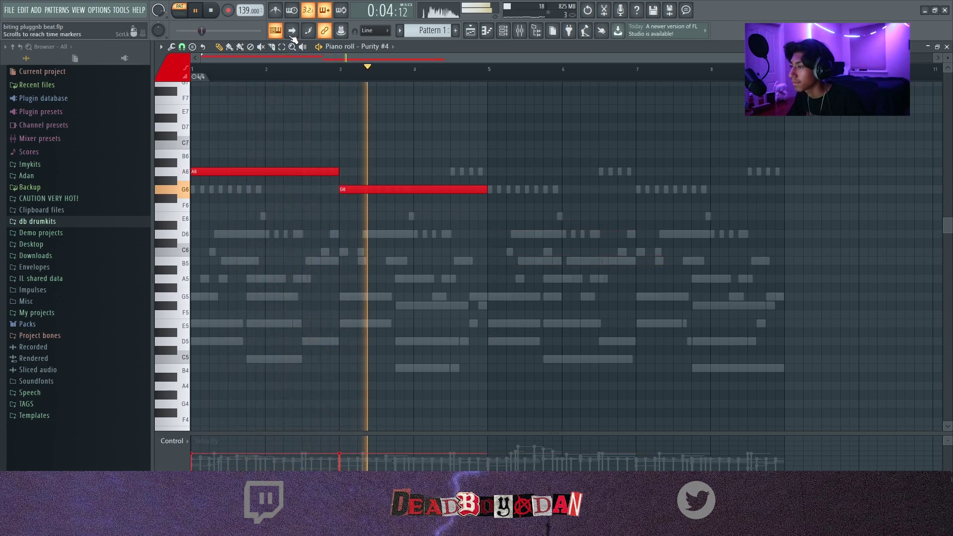
Step: Transpose the two long Purity #4 notes to D7 and C7, auditioning the changes with playback
key(ctrl+a)
scroll(552, 275, down, 2)
key(ctrl+a)
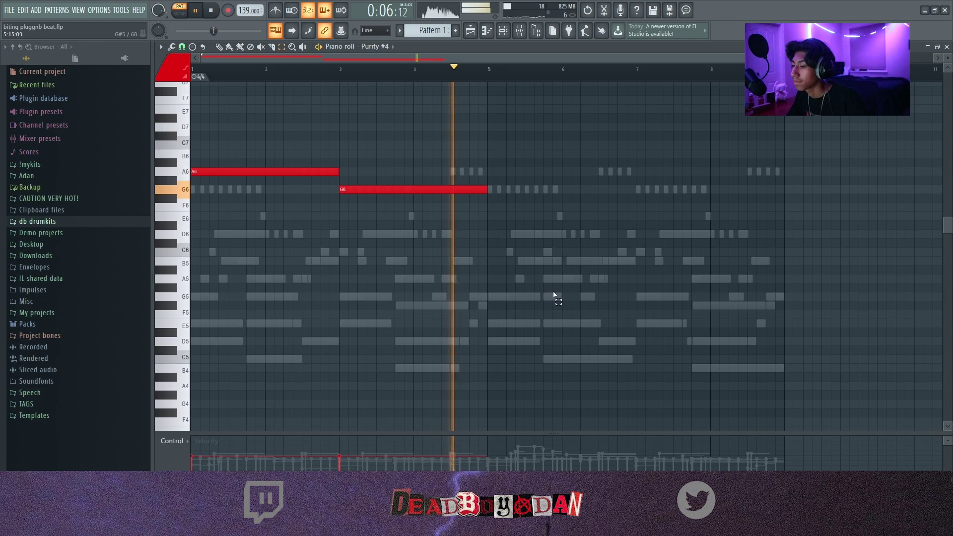
key(space)
key(ctrl+Down)
key(shift+Up)
key(shift+Up)
key(shift+Up)
key(shift+Up)
key(space)
key(ctrl+Up)
key(ctrl+d)
key(space)
key(ctrl+Down)
key(space)
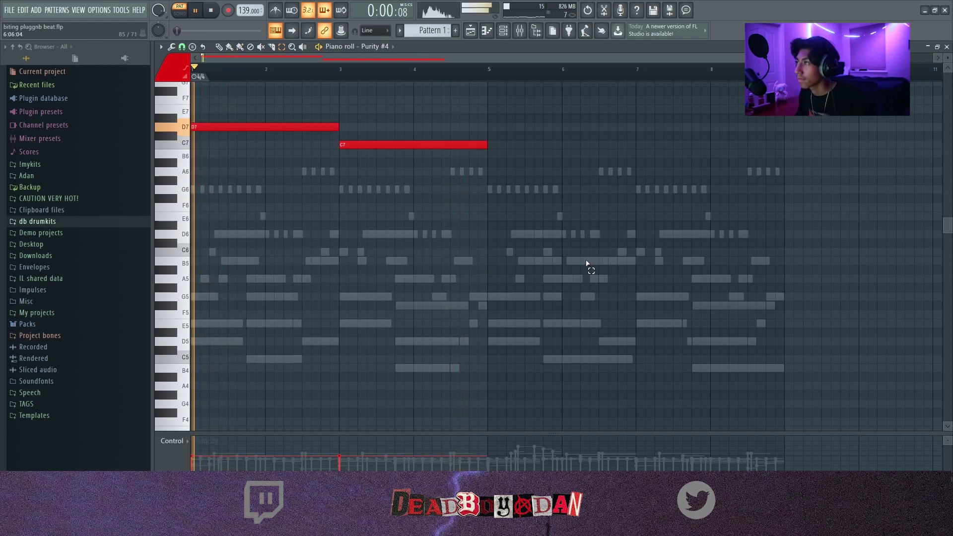
Step: Place and remove a trial note in bar 7, and try shifting the Purity #4 notes down an octave
click(219, 47)
click(672, 223)
right_click(671, 224)
scroll(681, 215, up, 3)
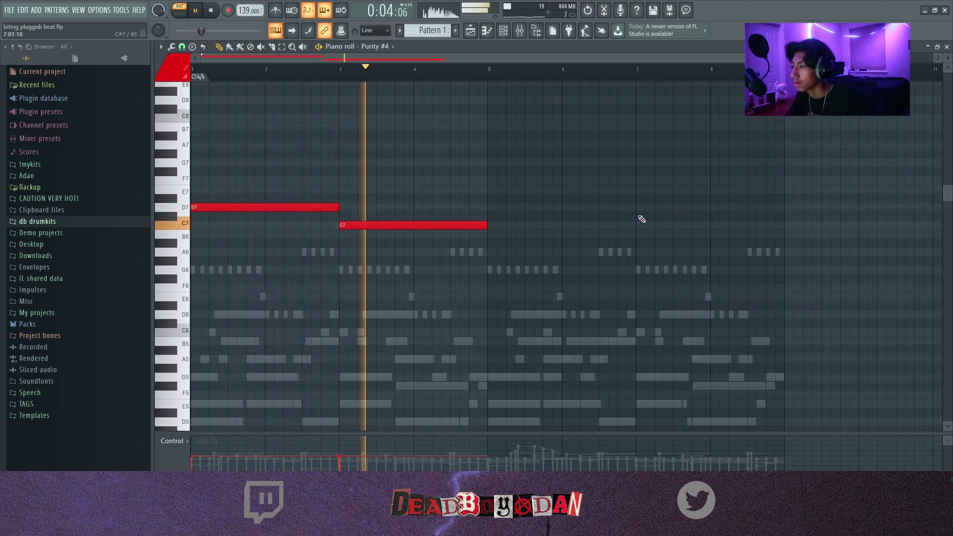
scroll(638, 215, down, 5)
key(ctrl+Down)
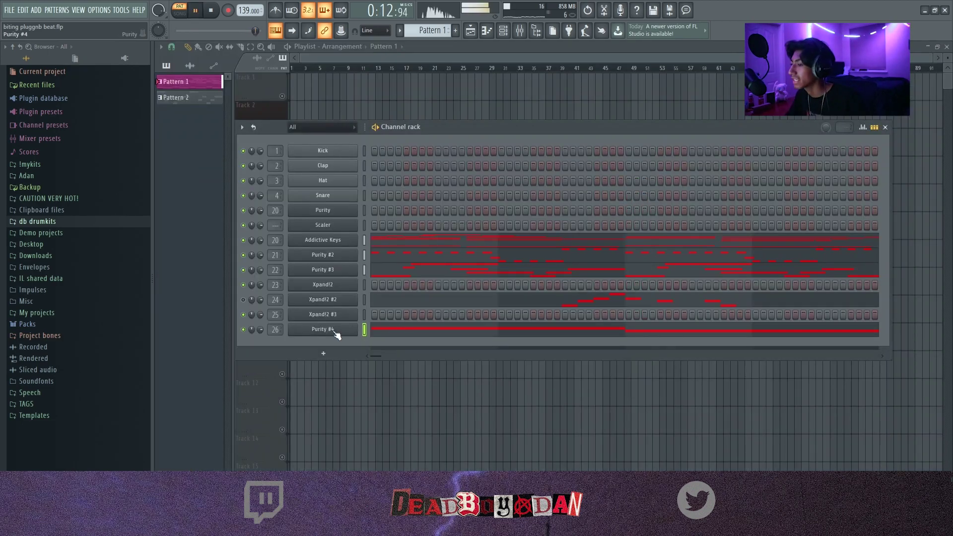
Step: Delete the Purity #4 channel from the channel rack
right_click(336, 333)
click(411, 425)
click(524, 293)
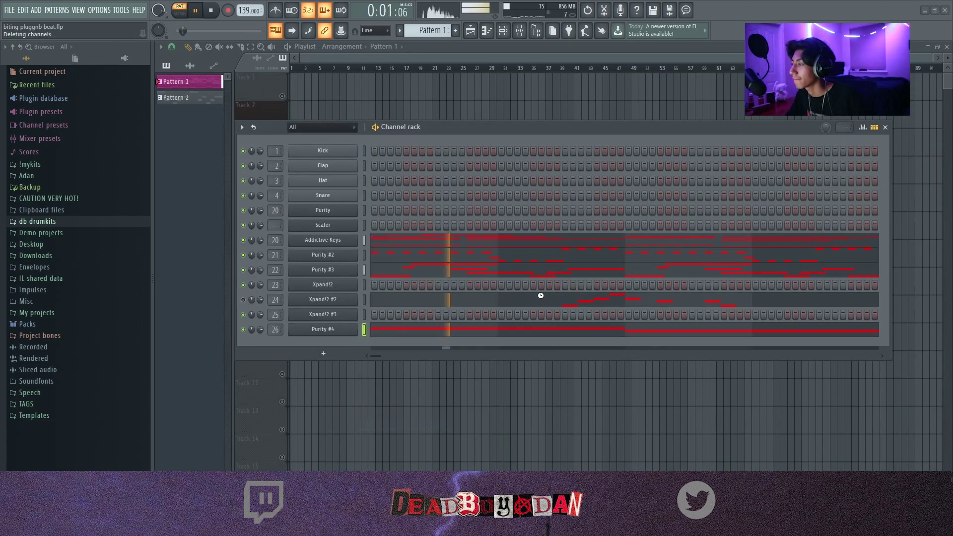
Step: Open the Xpand!2 #2 notes again and replay the pattern without the strings layer
click(380, 302)
key(space)
key(space)
key(space)
click(284, 46)
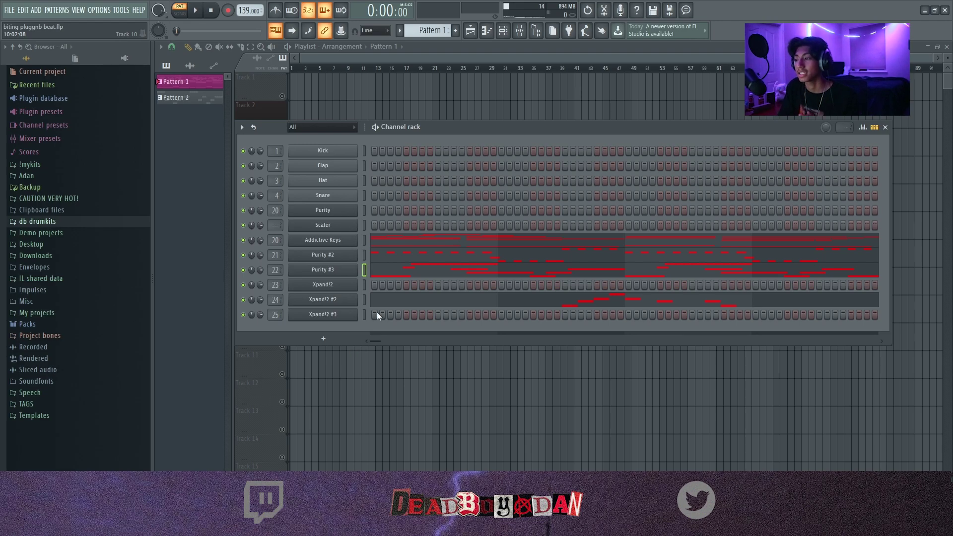
Step: Add a WAVESTATION channel, load the ROM9 preset 49 Delicate Pad and close the plugin window
click(300, 342)
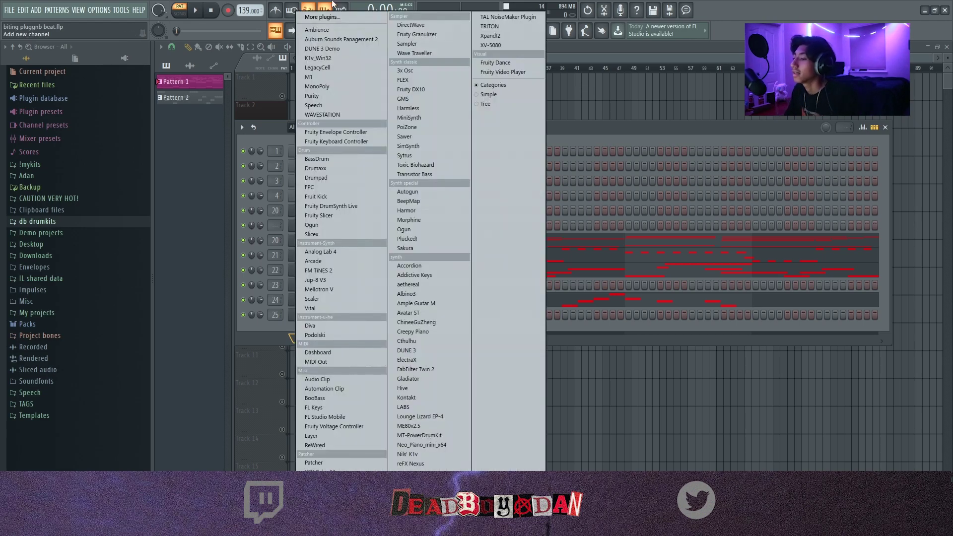
click(360, 115)
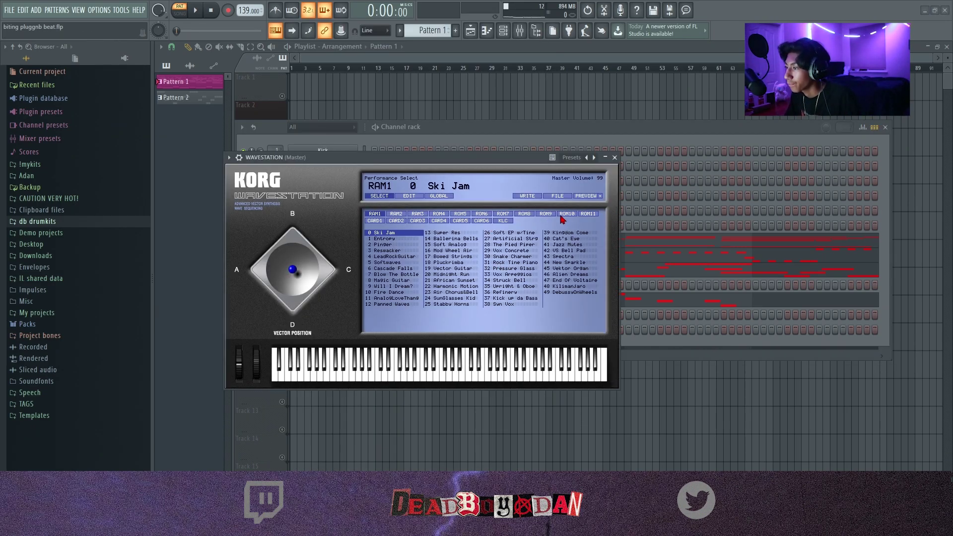
click(568, 214)
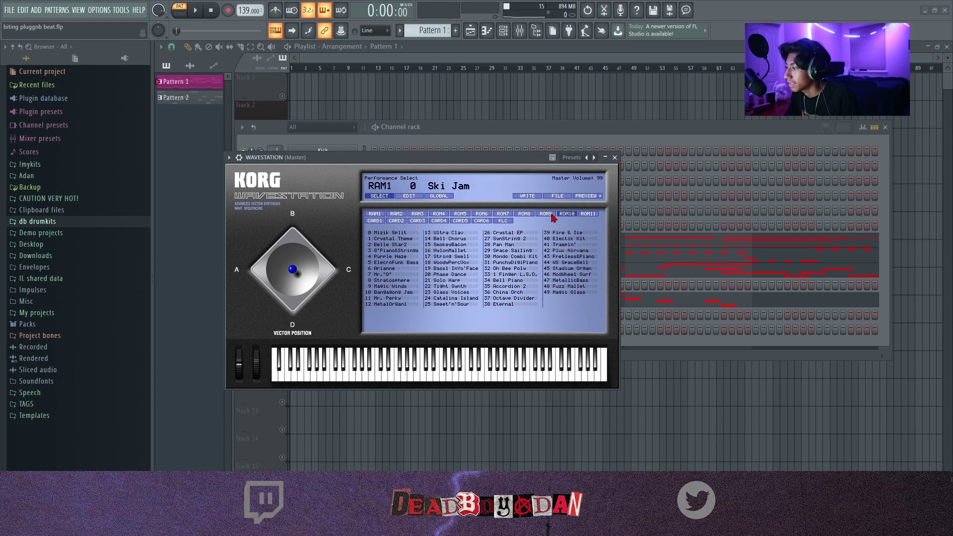
click(551, 214)
click(566, 293)
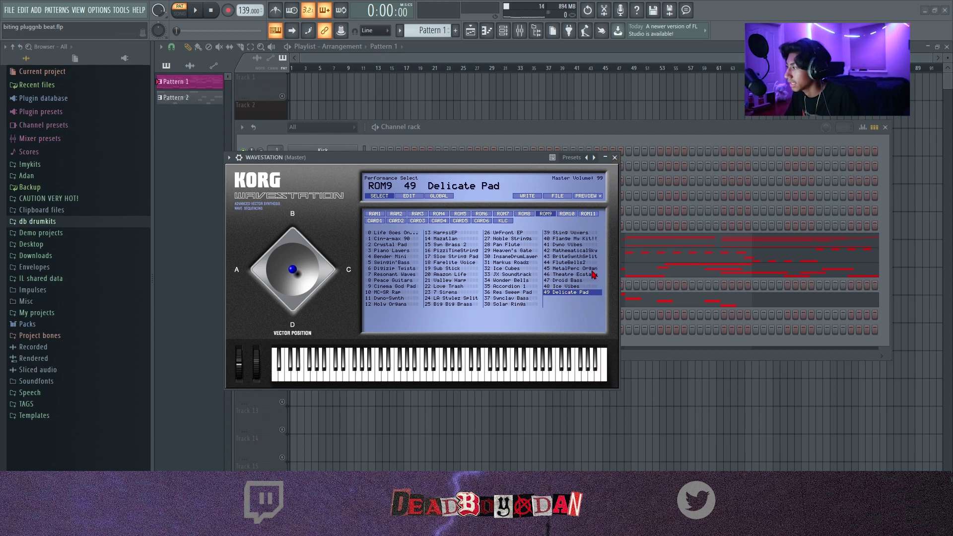
click(615, 157)
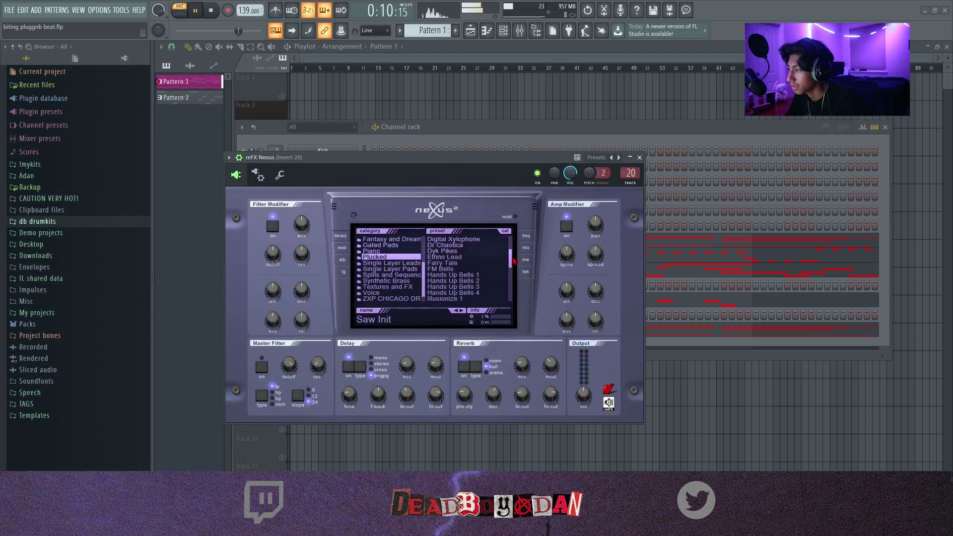
Step: Load the Hands Up Bells 3 preset from the Plucked category in reFX Nexus
drag(512, 263, 513, 265)
click(490, 269)
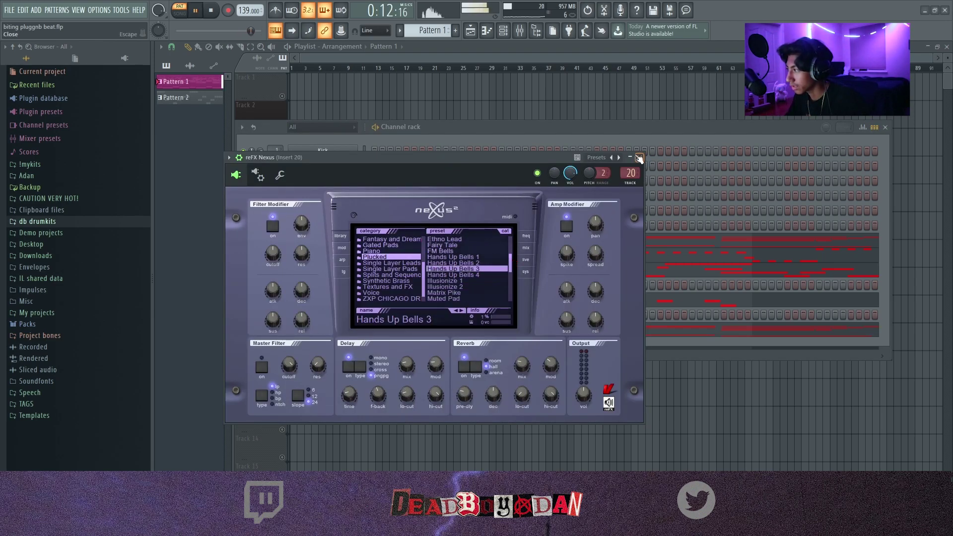
Step: Close the Nexus plugin window, open the reFX Nexus channel's piano roll and save the project
click(639, 157)
right_click(351, 211)
click(377, 211)
key(ctrl+s)
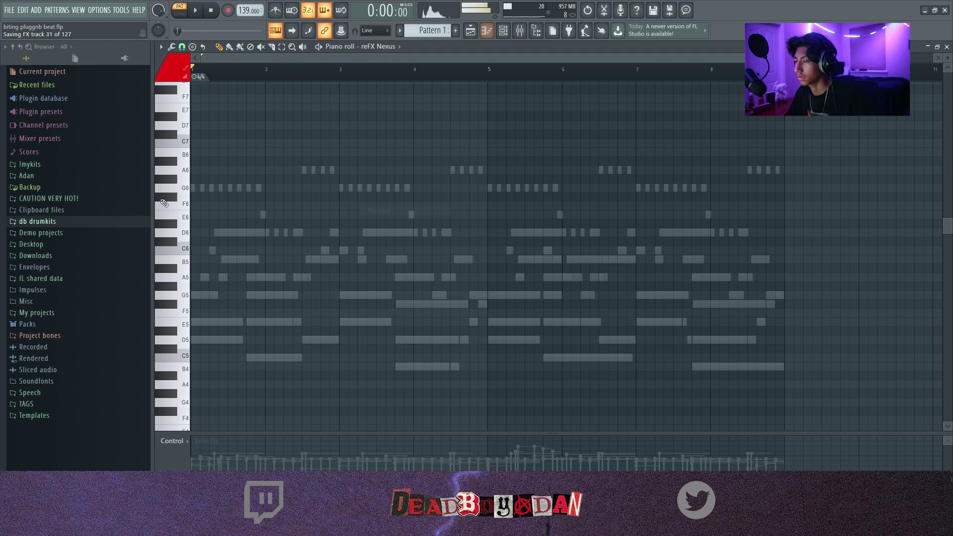
Step: Enter G6 and D6 notes in bar 1, try E6 as the third note, replace it with C6 and replay
click(194, 189)
click(213, 232)
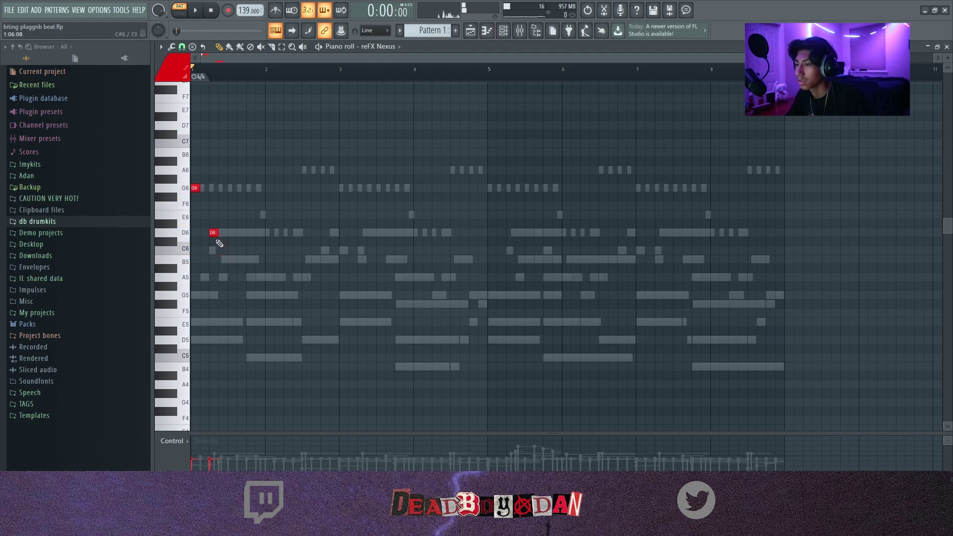
click(222, 214)
key(space)
key(space)
key(space)
key(space)
right_click(223, 216)
click(218, 252)
key(space)
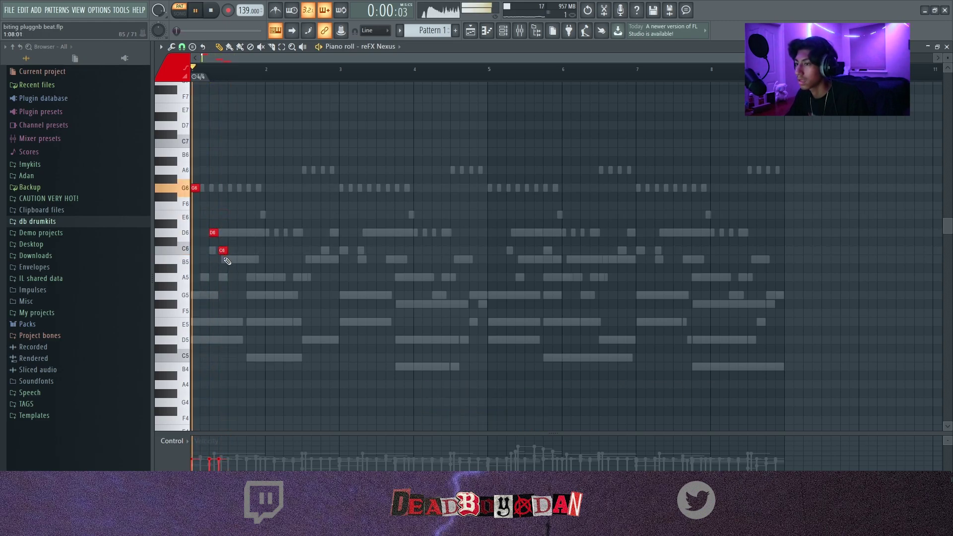
key(space)
Step: Rework the notes after the opening G6 into C6 followed by B5, replaying the phrase to compare pitches
right_click(220, 251)
click(221, 259)
key(space)
key(space)
drag(212, 233, 211, 251)
click(220, 277)
key(space)
right_click(219, 277)
key(space)
right_click(223, 261)
click(222, 261)
key(space)
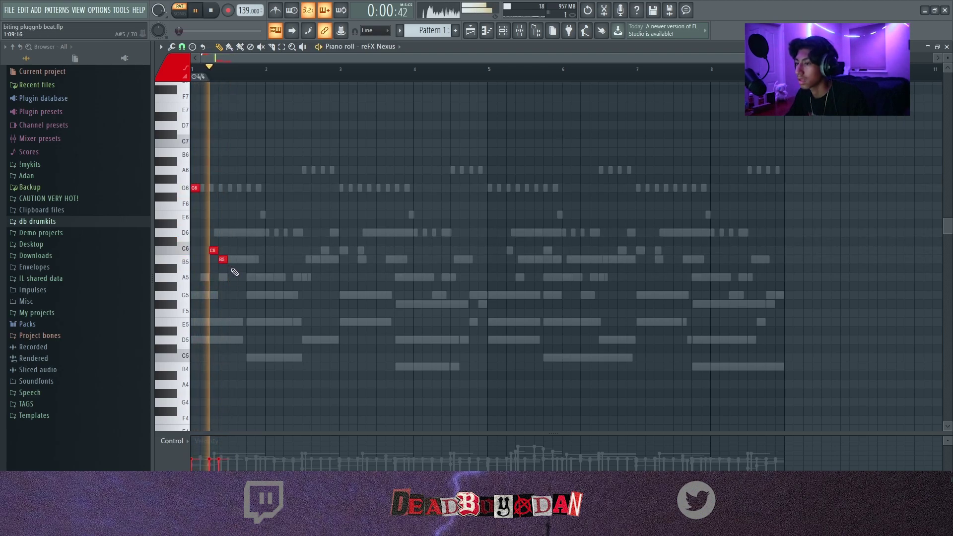
Step: Add a second C6 and B5 pair in the latter half of bar 1 and replay the phrase
key(space)
key(space)
click(239, 251)
key(space)
click(250, 260)
key(space)
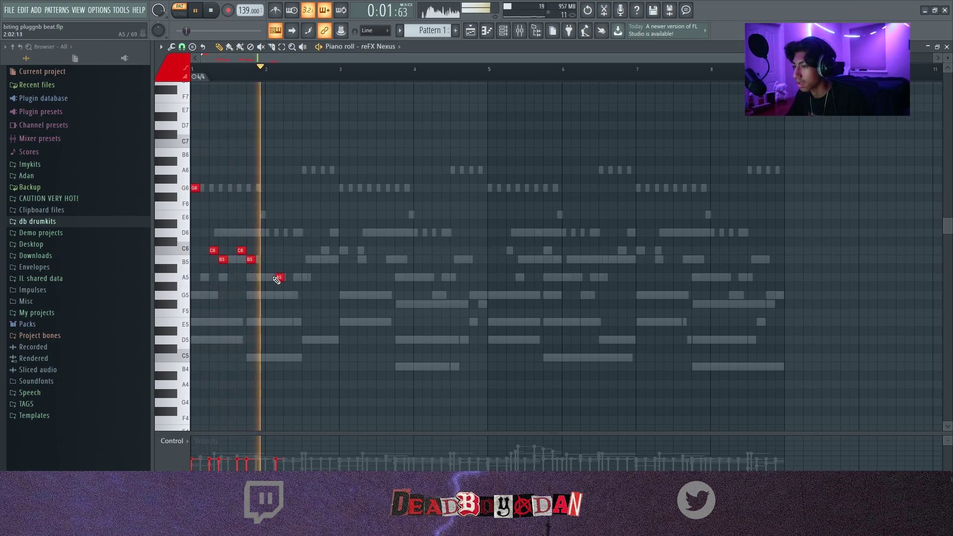
Step: Duplicate the bar 1 bell phrase, shift the copy to start at bar 2 and deselect the notes
key(ctrl+b)
key(space)
key(space)
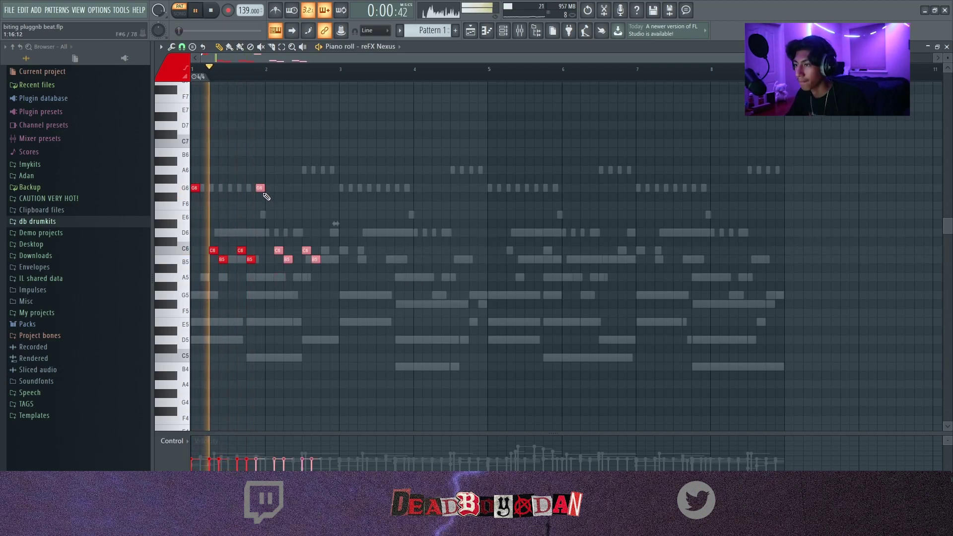
key(ctrl+d)
key(space)
key(space)
click(282, 46)
key(space)
scroll(250, 190, down, 1)
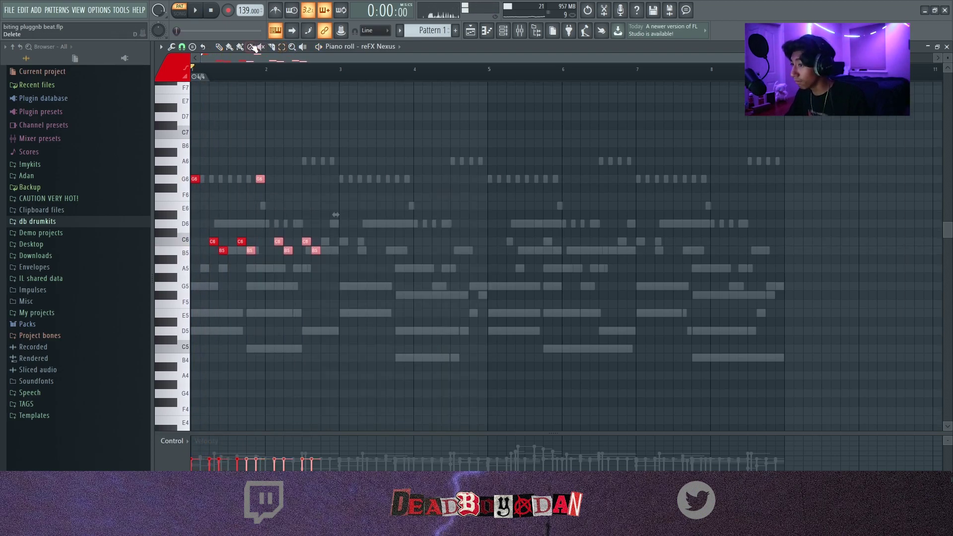
drag(263, 157, 407, 340)
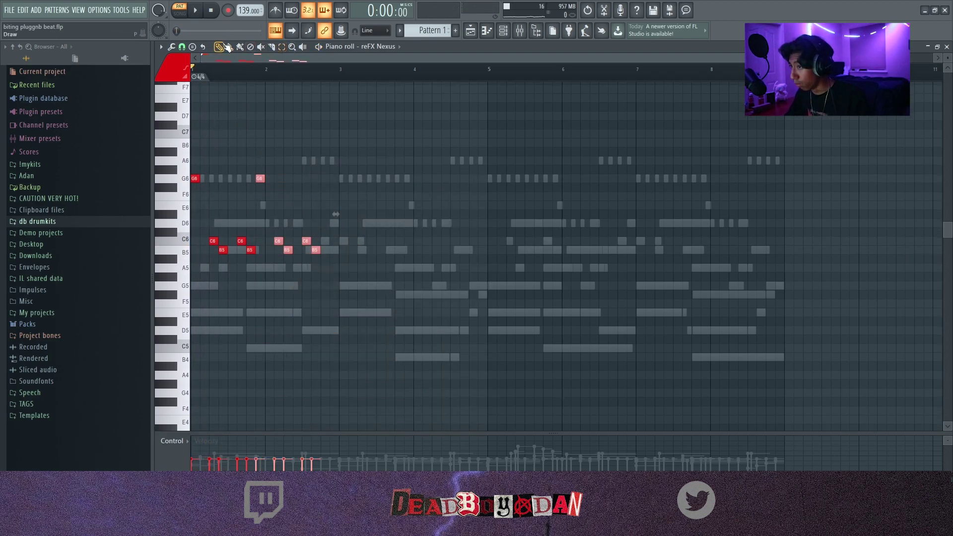
drag(258, 180, 267, 183)
key(ctrl+d)
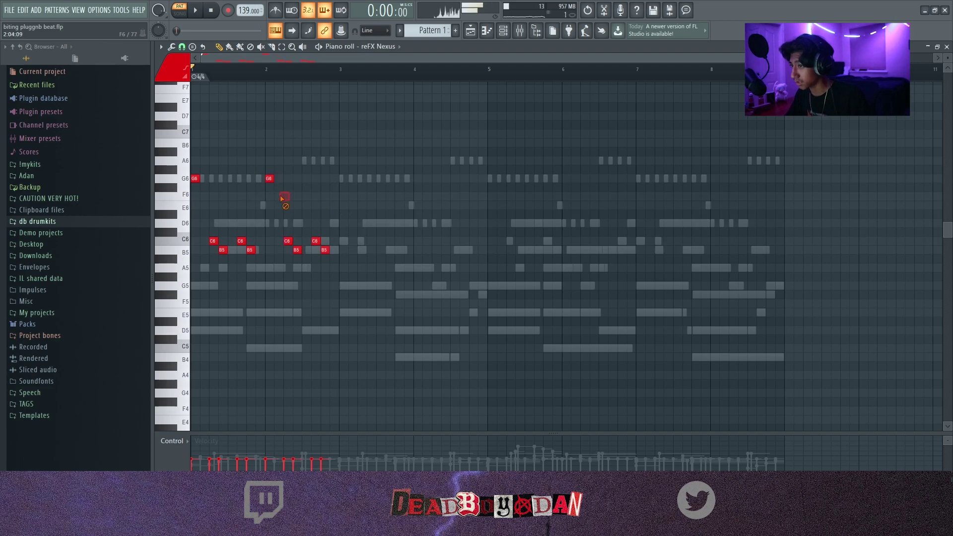
Step: Try an extra E6 note just before bar 2, move it to the end of bar 2, and delete it
click(259, 205)
key(space)
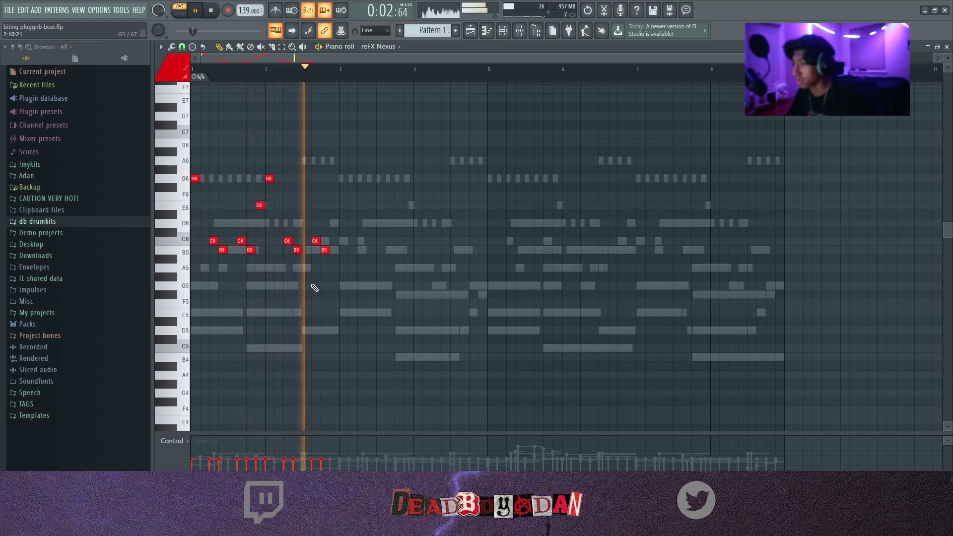
drag(259, 205, 336, 215)
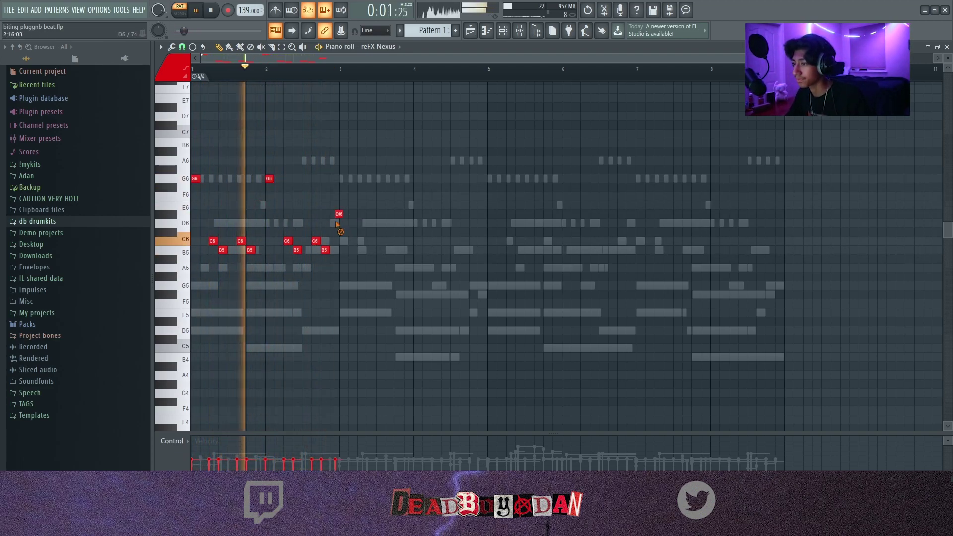
right_click(337, 215)
key(space)
key(space)
Step: Delete the last C6 and B5 notes in bar 2, then duplicate the two-bar phrase to start at bar 3
right_click(324, 250)
right_click(315, 241)
key(ctrl+b)
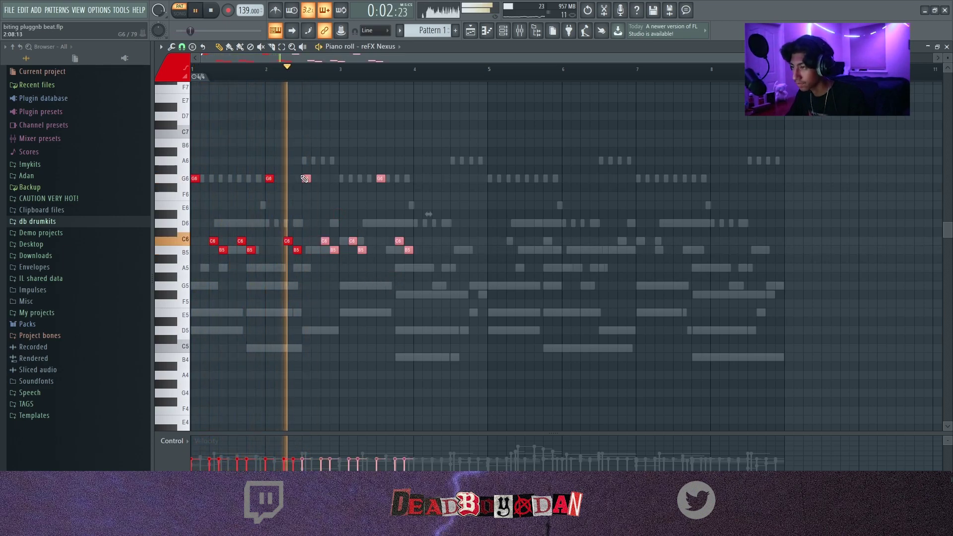
drag(306, 178, 343, 178)
click(498, 313)
right_click(496, 313)
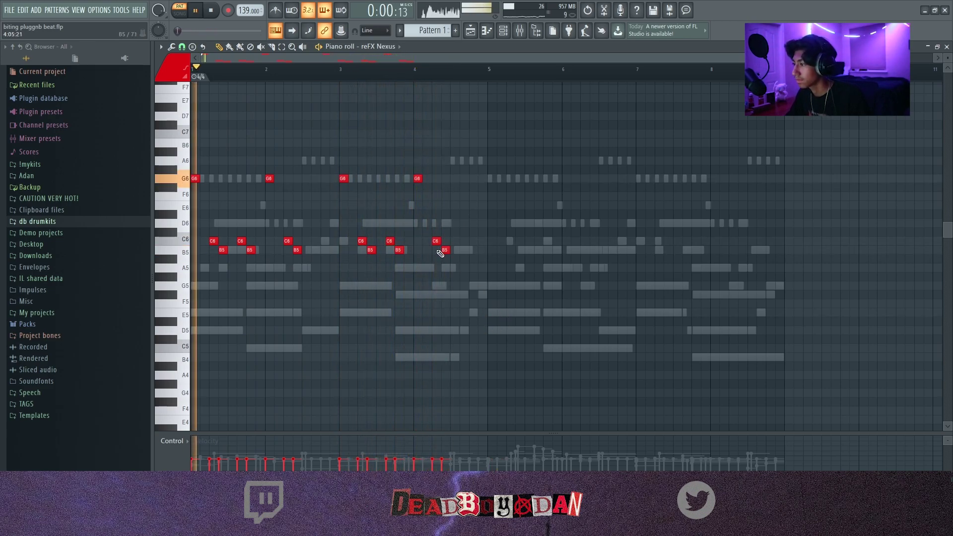
Step: Copy the four-bar phrase to start at bar 5 and add G5 notes near the ends of bars 4 and 8
key(ctrl+v)
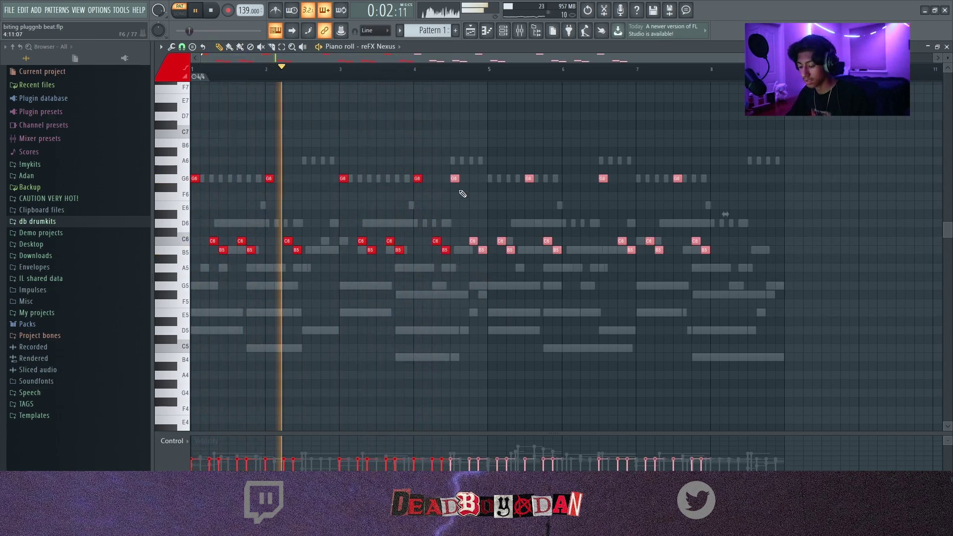
click(489, 225)
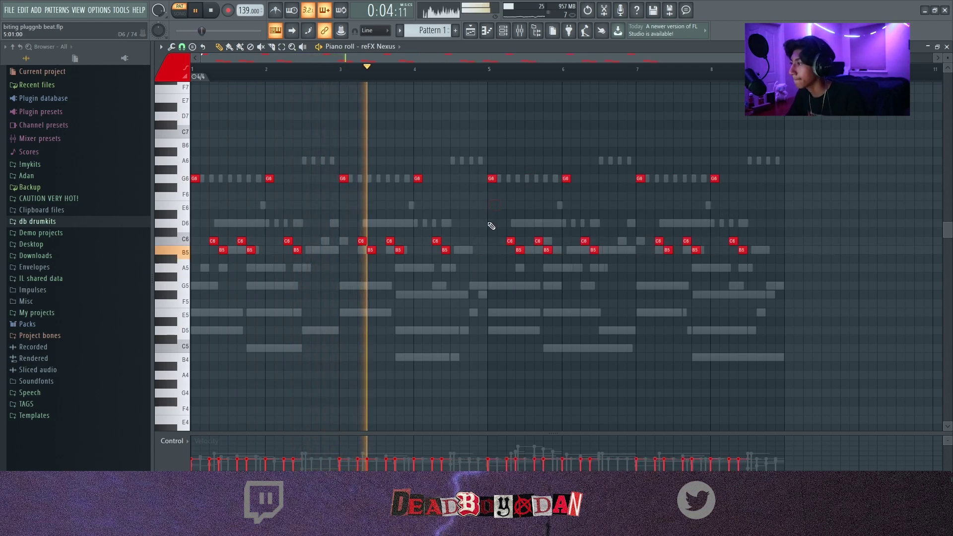
key(space)
key(space)
click(473, 286)
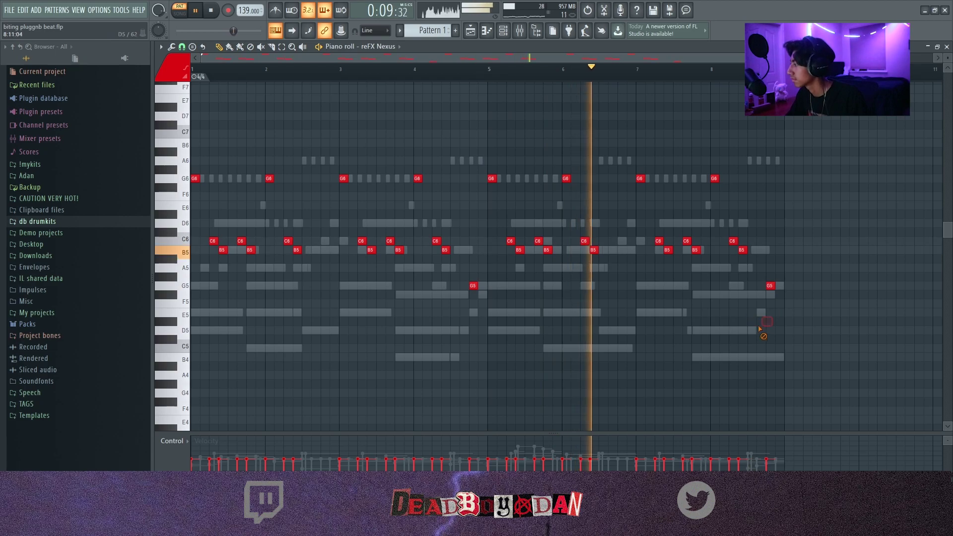
Step: Close the piano roll and check the level of the reFX Nexus channel's mixer track
click(945, 46)
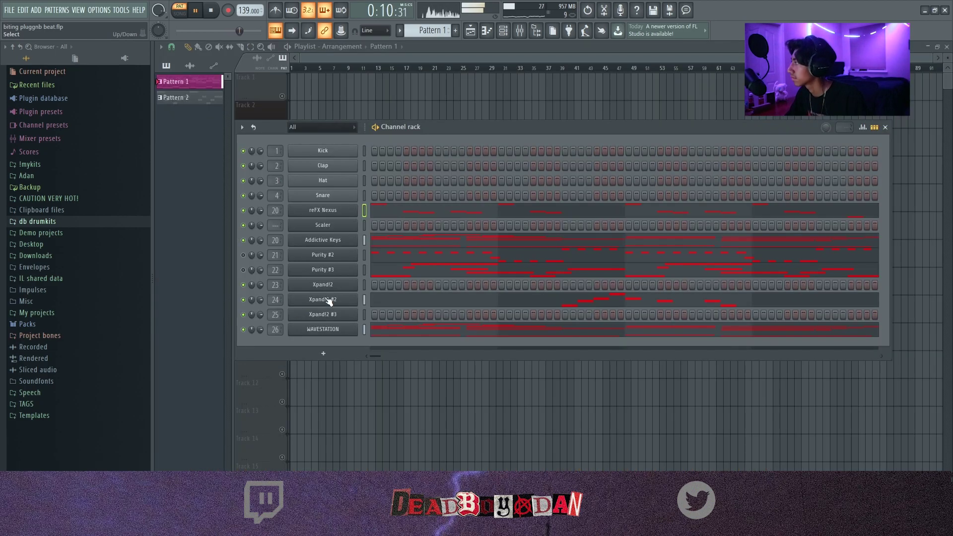
double_click(276, 209)
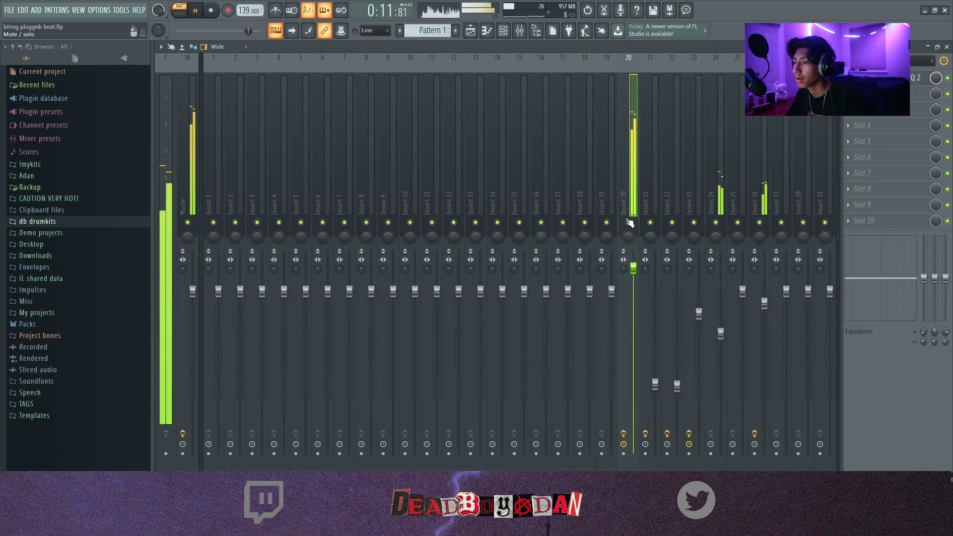
click(944, 47)
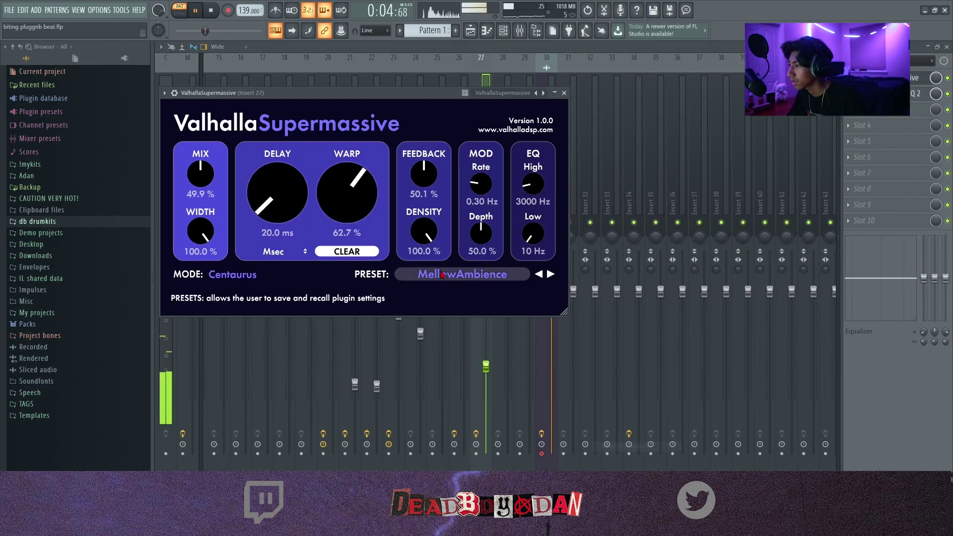
Step: Pick a preset for ValhallaSupermassive on Insert 27, close the plugin and stop playback
click(437, 274)
mouse_move(431, 373)
mouse_move(525, 340)
click(586, 337)
click(564, 93)
key(space)
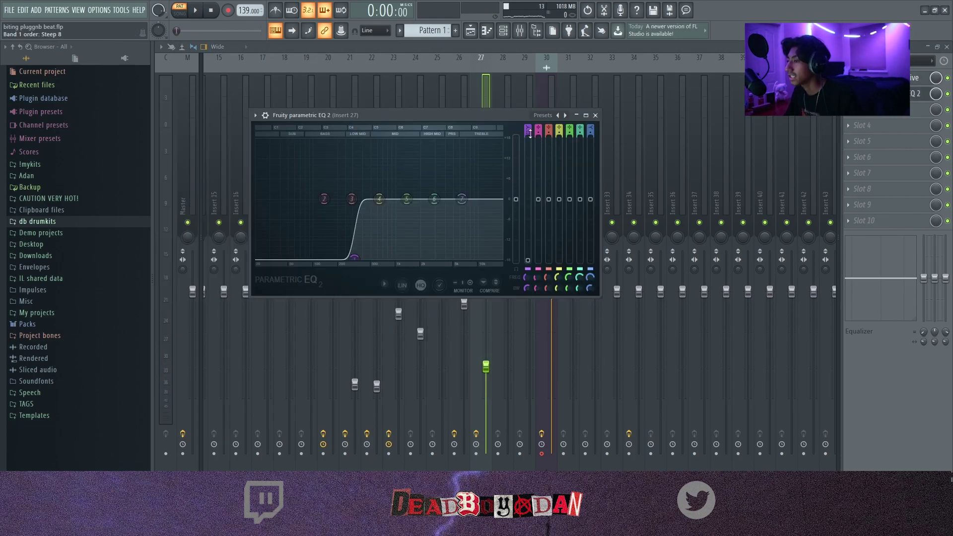
Step: Reset band 1 of Fruity parametric EQ 2 on Insert 27, rebuild it as a steep low cut up to the low mids, and close the EQ
right_click(530, 134)
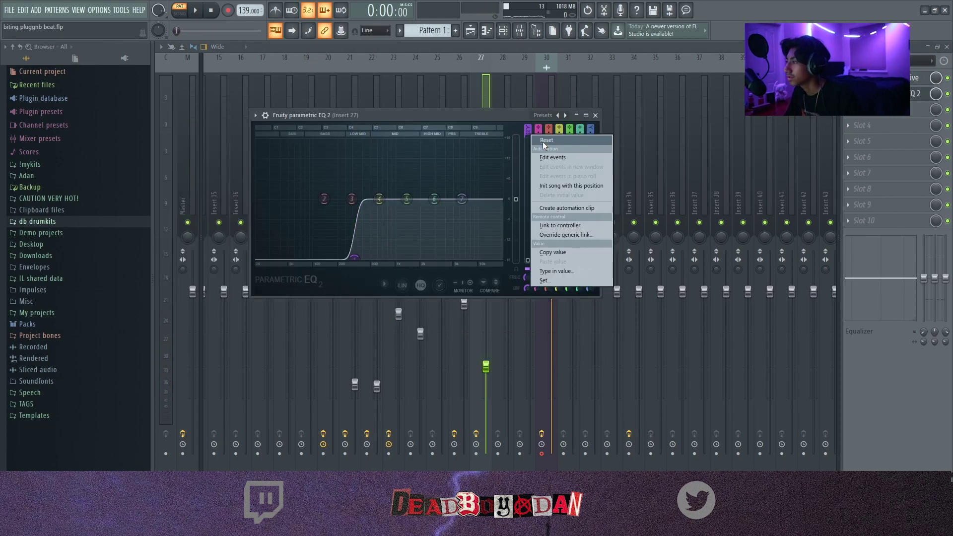
click(544, 141)
right_click(528, 127)
click(543, 135)
right_click(525, 127)
click(539, 136)
mouse_move(527, 128)
mouse_down()
mouse_move(527, 140)
mouse_move(527, 128)
mouse_up()
drag(353, 257, 300, 218)
right_click(299, 218)
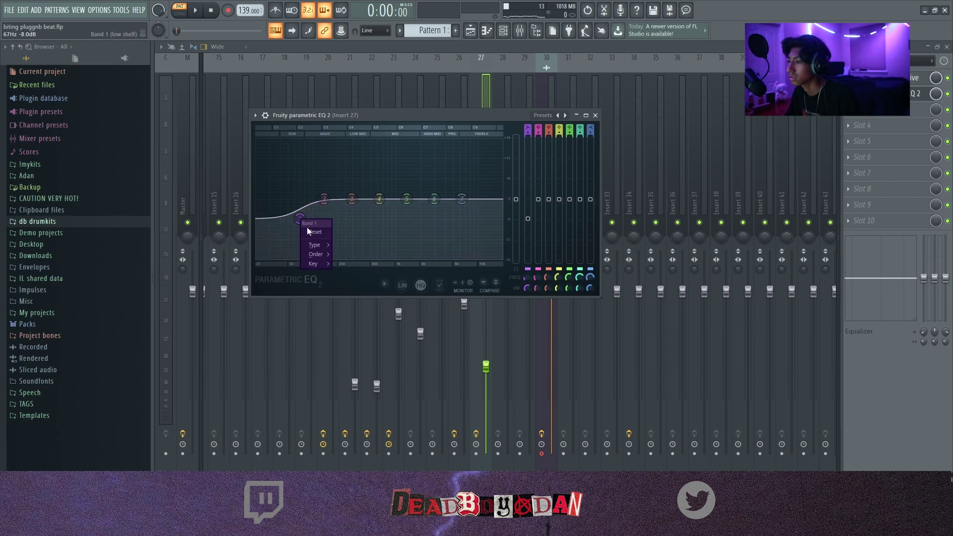
click(313, 232)
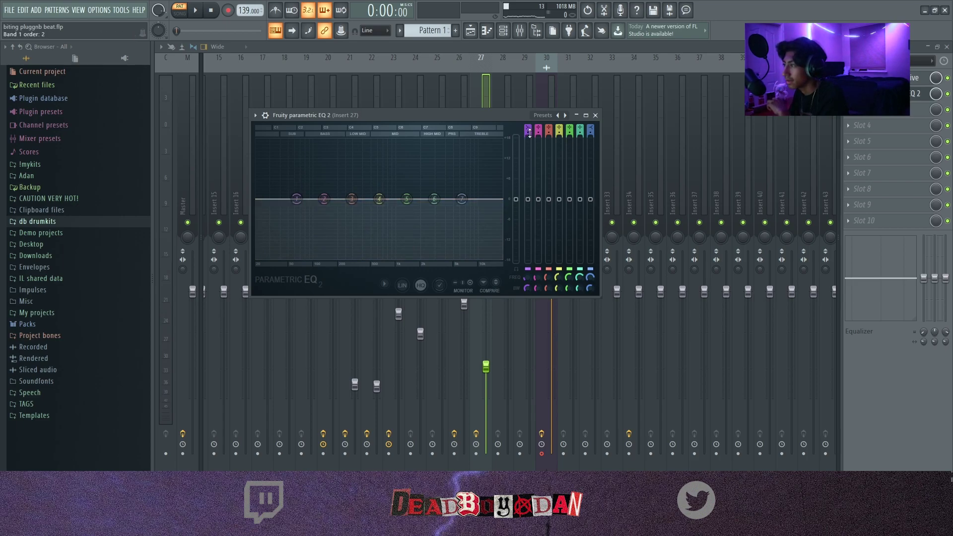
drag(297, 199, 356, 258)
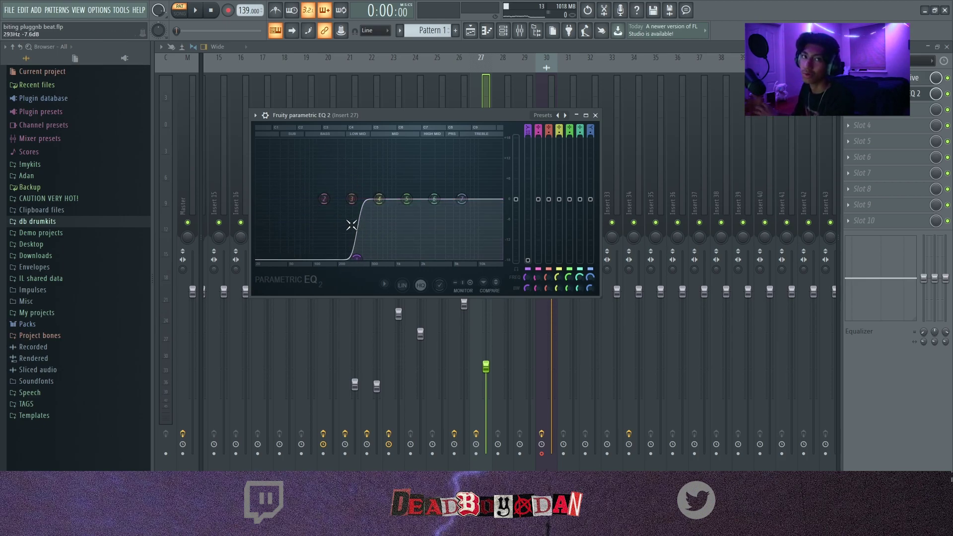
click(595, 115)
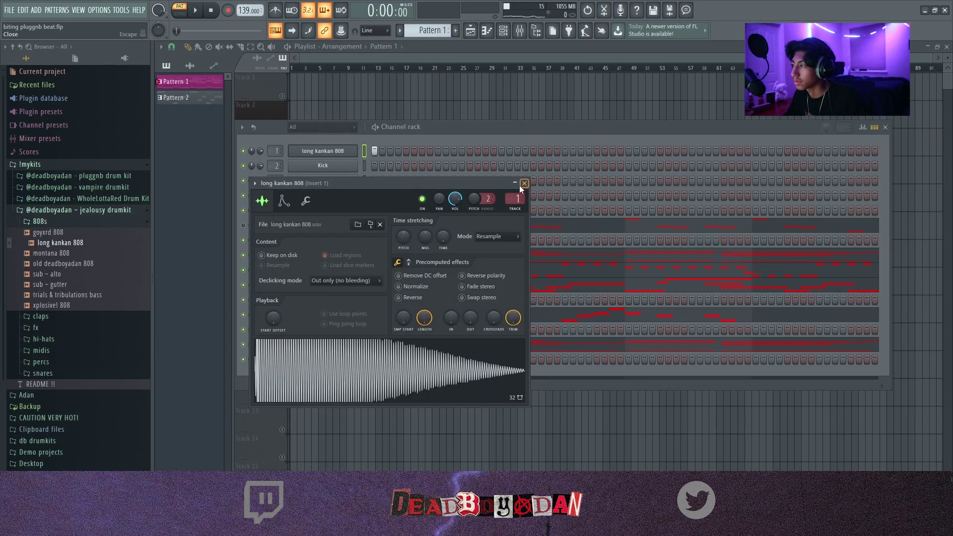
Step: Replace the long kankan 808 sample with montana 808, raise its Boost in the precomputed effects and close the sampler window
click(524, 183)
drag(70, 253, 325, 151)
click(408, 262)
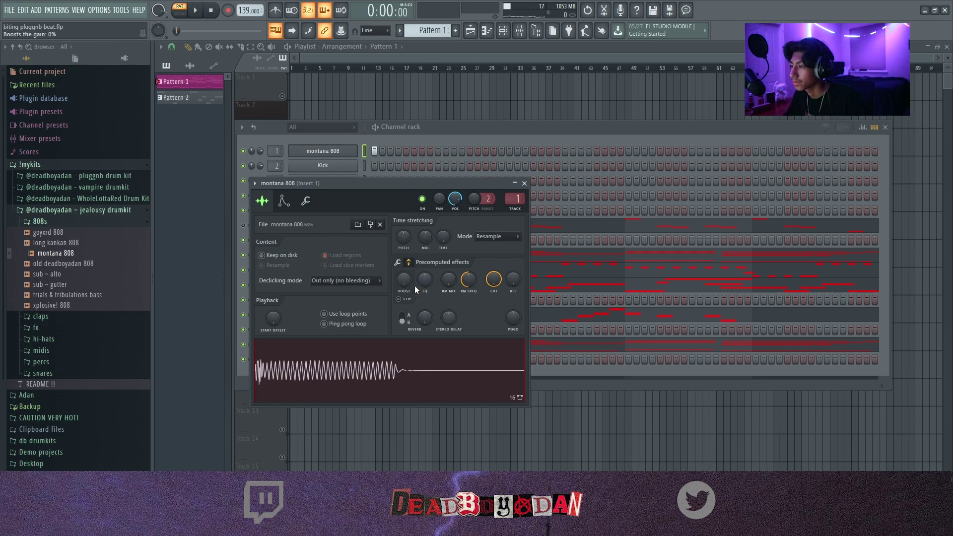
click(398, 262)
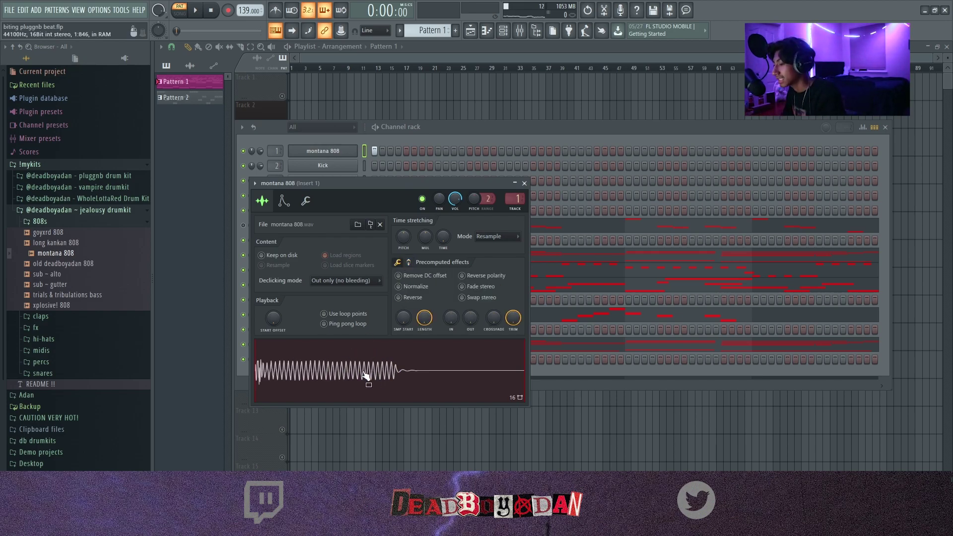
click(409, 262)
drag(406, 281, 406, 270)
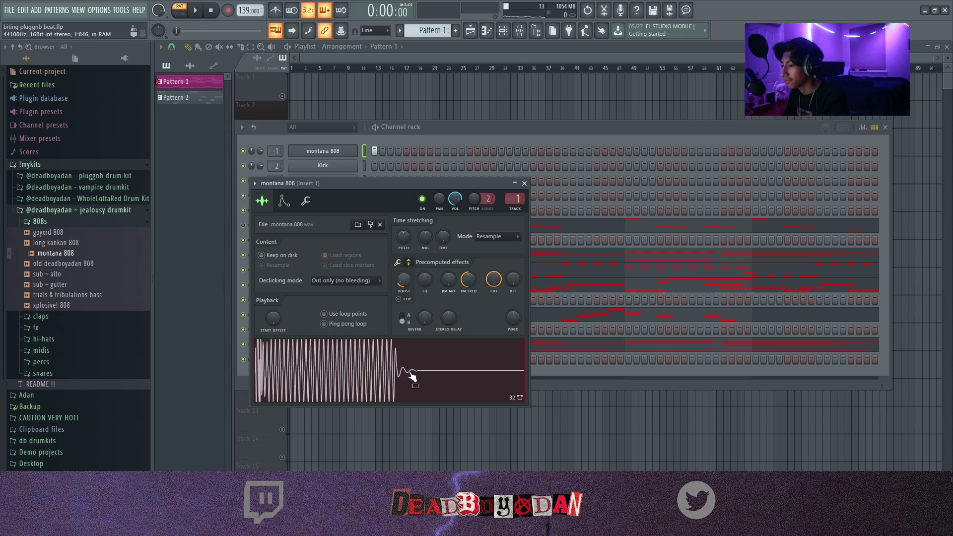
click(524, 183)
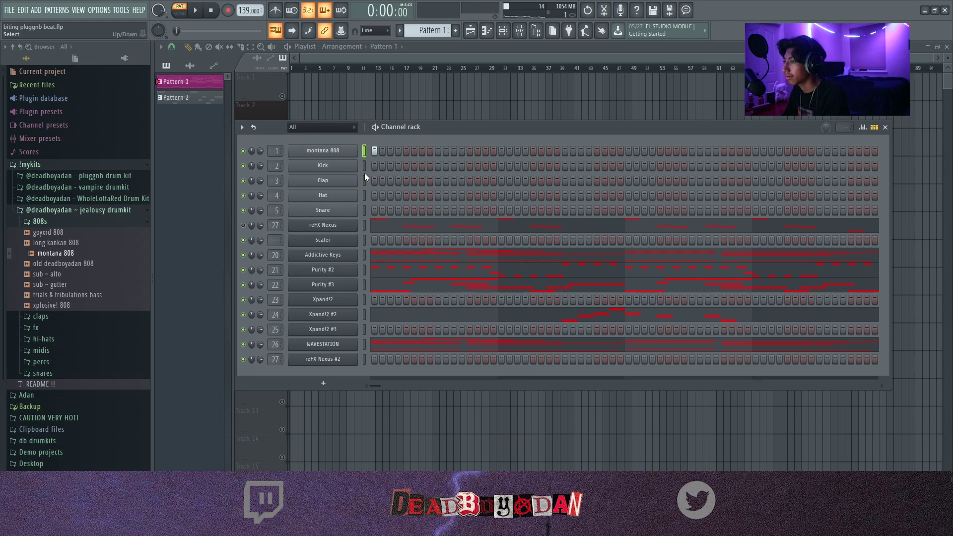
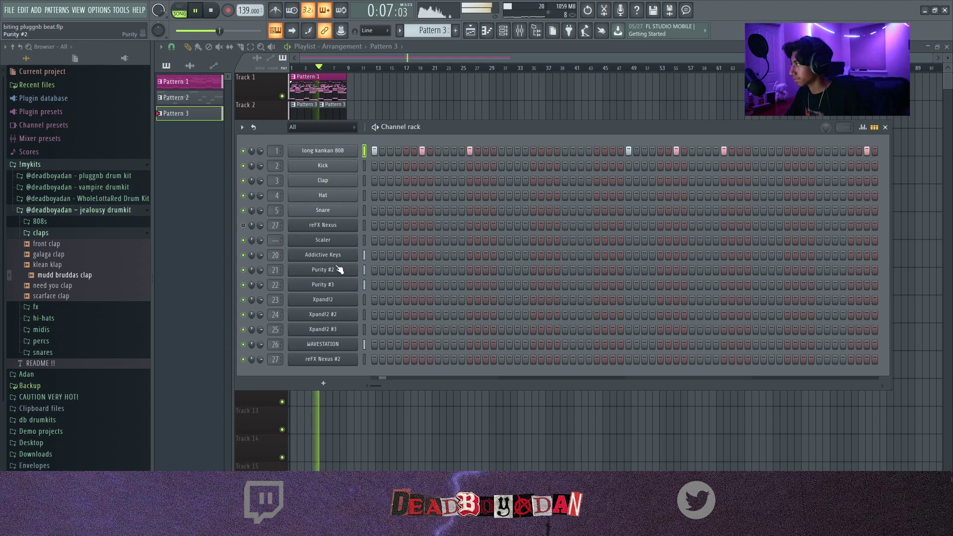
Step: Stop playback, audition the galaga and mudd bruddas claps, and load mudd bruddas clap onto the Clap channel
key(space)
click(64, 255)
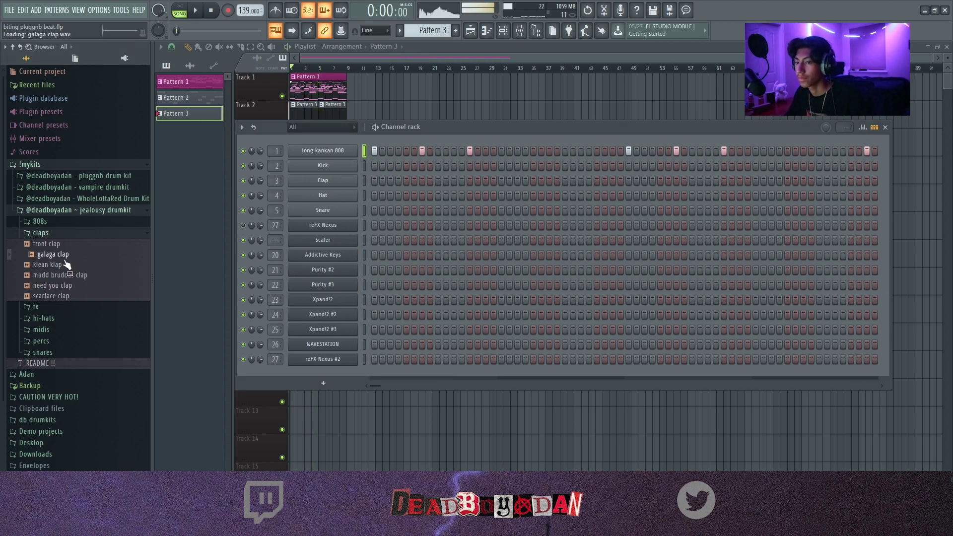
click(67, 275)
drag(343, 191, 348, 183)
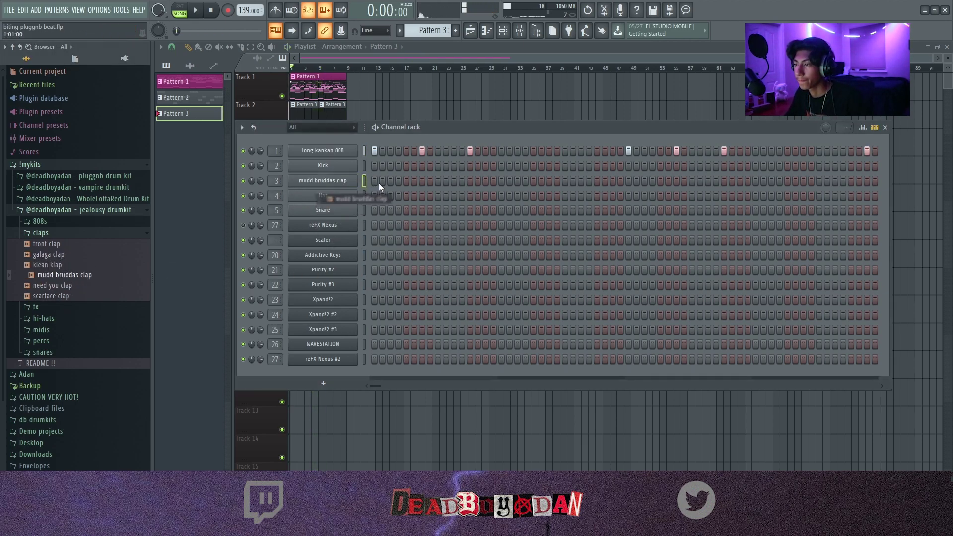
Step: Apply the fill each 8 steps option to the mudd bruddas clap channel and close its sampler window
right_click(347, 176)
click(484, 231)
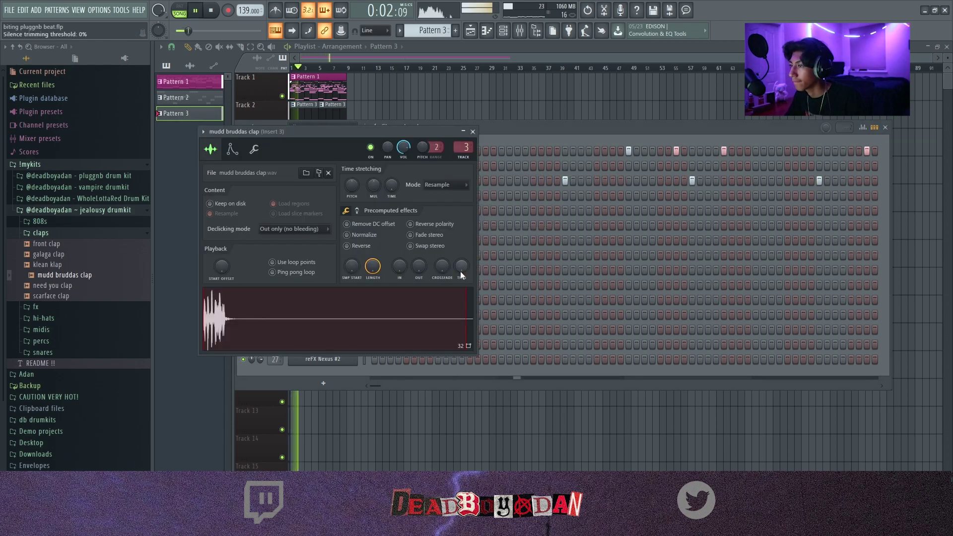
click(473, 132)
right_click(333, 182)
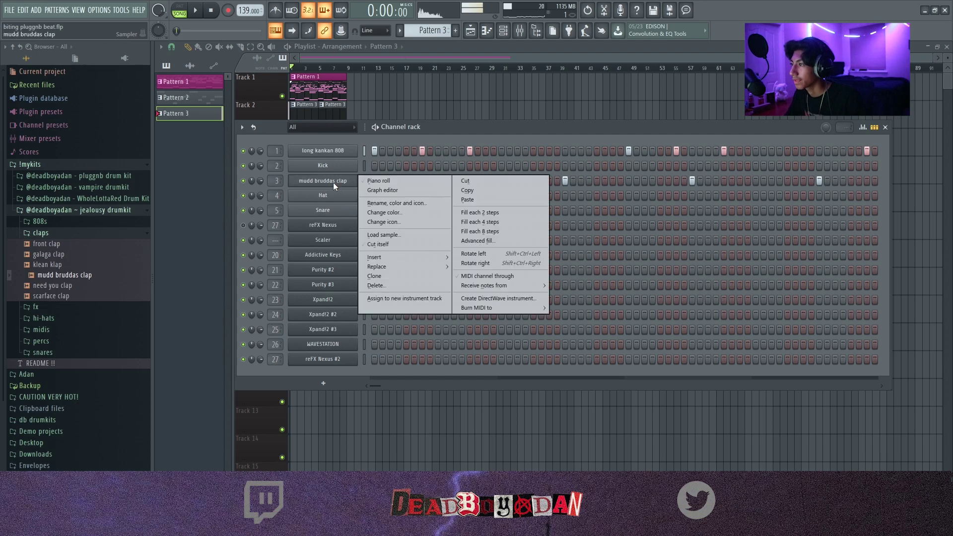
click(484, 231)
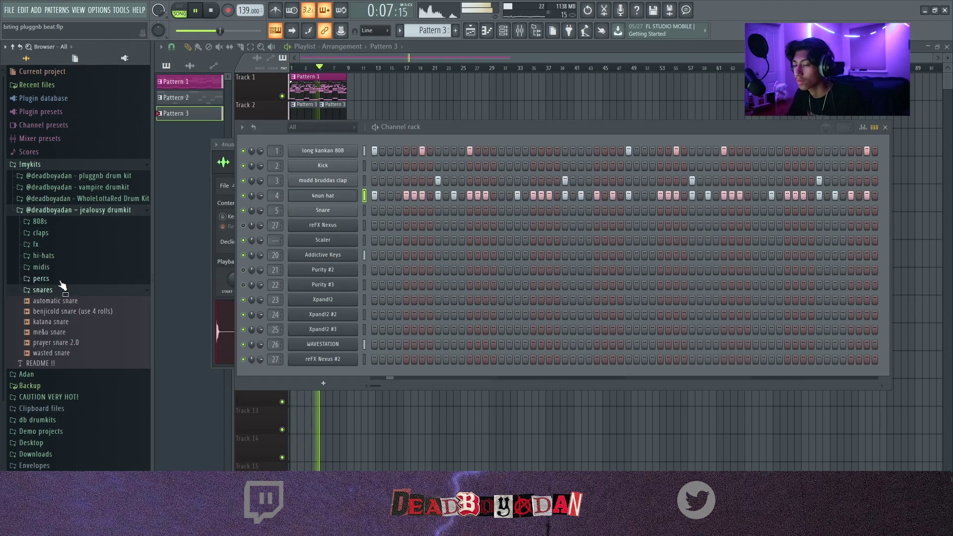
Step: Add the vampire drumkit's dbadan - bleed perc as a channel with hits on steps 1 and 3, and set its silence trimming to 100%
click(88, 188)
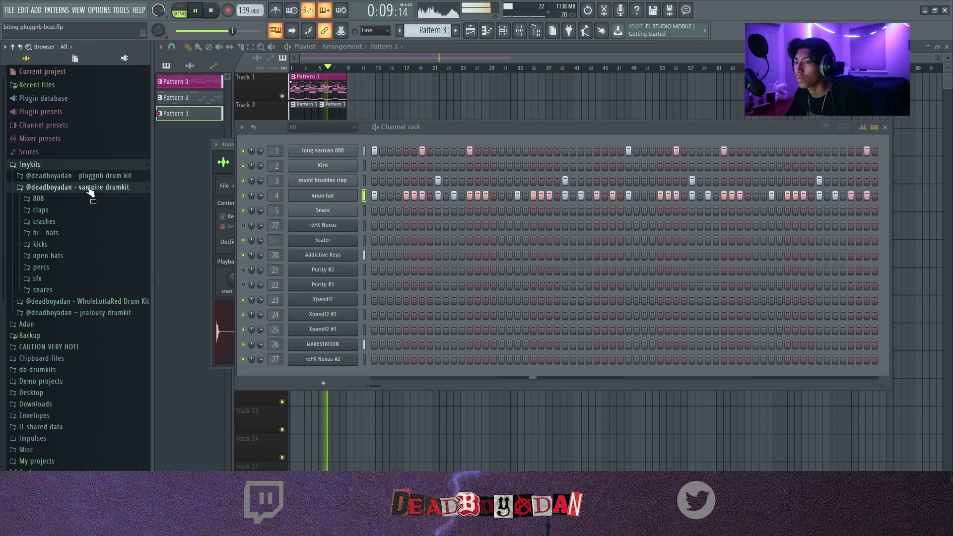
click(62, 270)
drag(72, 289, 385, 226)
click(383, 226)
click(390, 225)
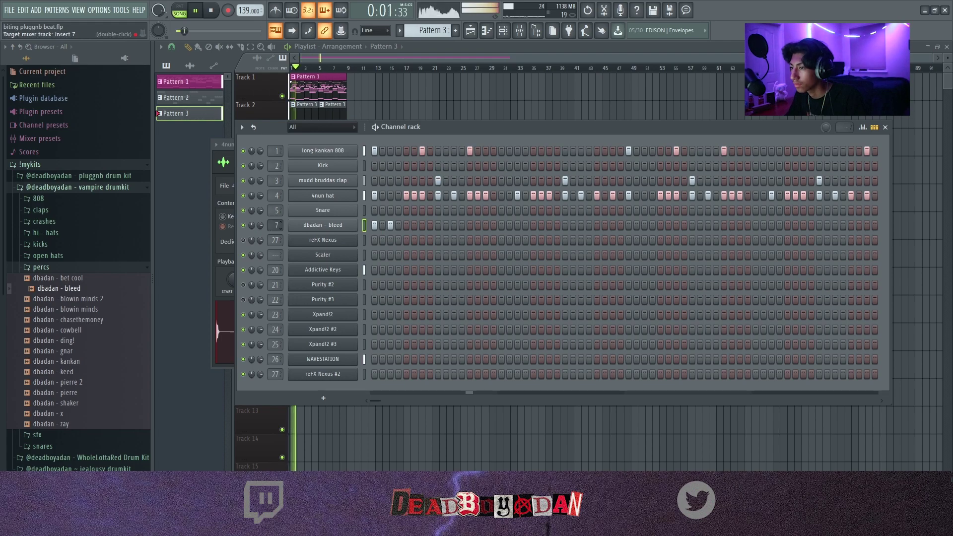
click(323, 224)
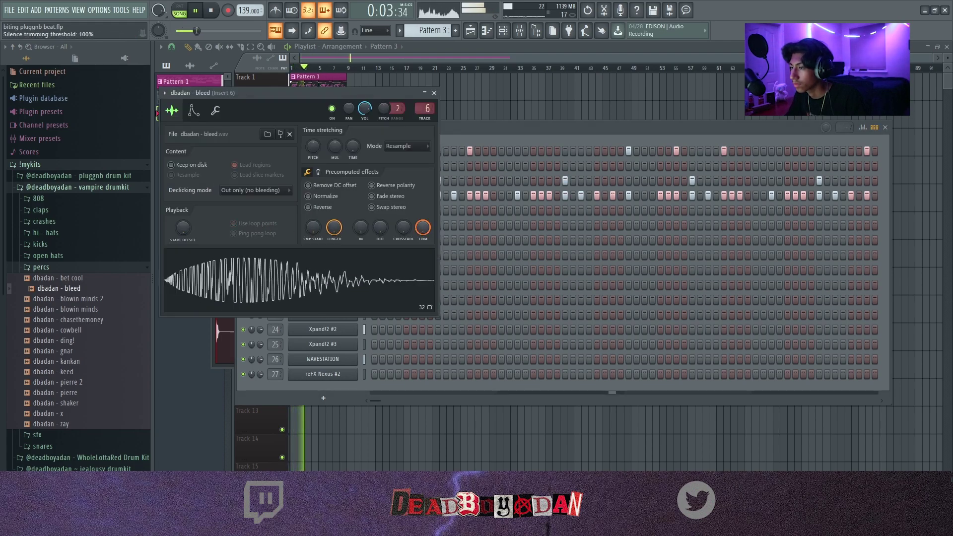
click(433, 93)
Step: Lower the mixer faders of Insert 6 (dbadan - bleed) and Insert 4 (the hat), and close the mixer
double_click(277, 225)
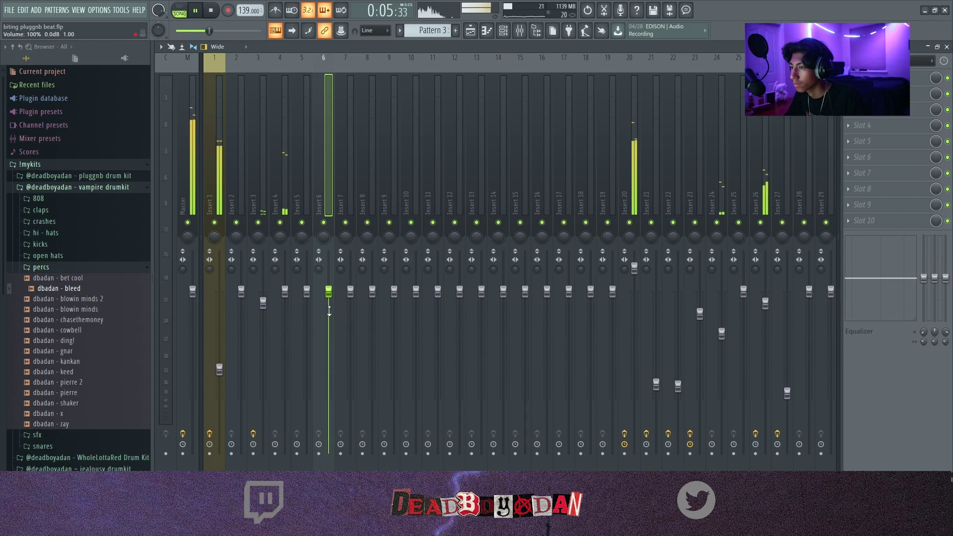
click(263, 302)
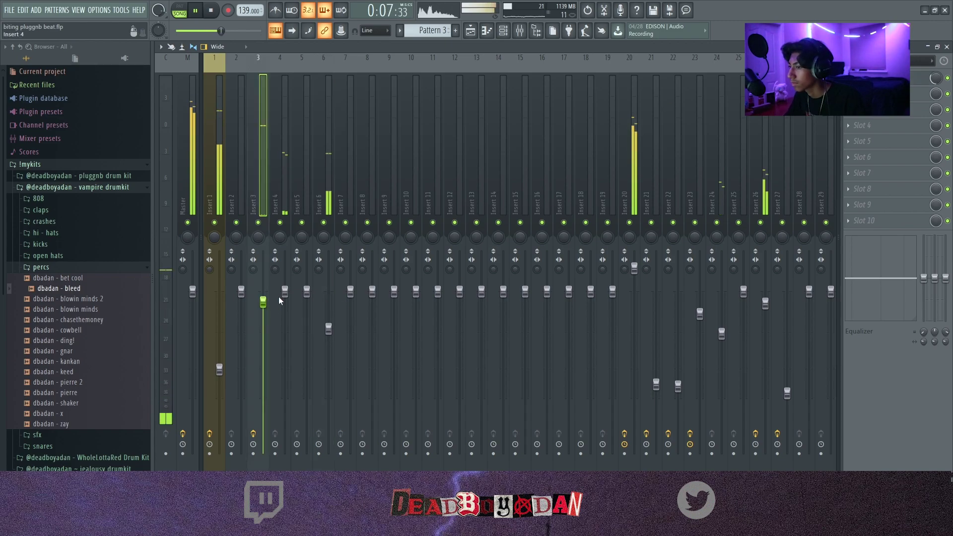
drag(285, 291, 285, 303)
click(946, 47)
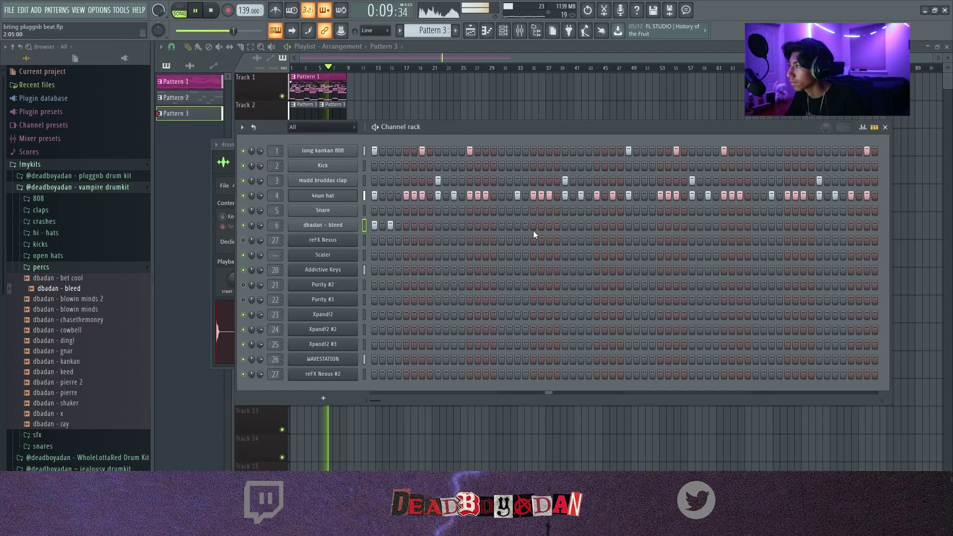
Step: Load katana snare from the jealousy drumkit as a new channel and place hits on steps 21, 27, 53 and 59
scroll(62, 294, down, 4)
click(44, 302)
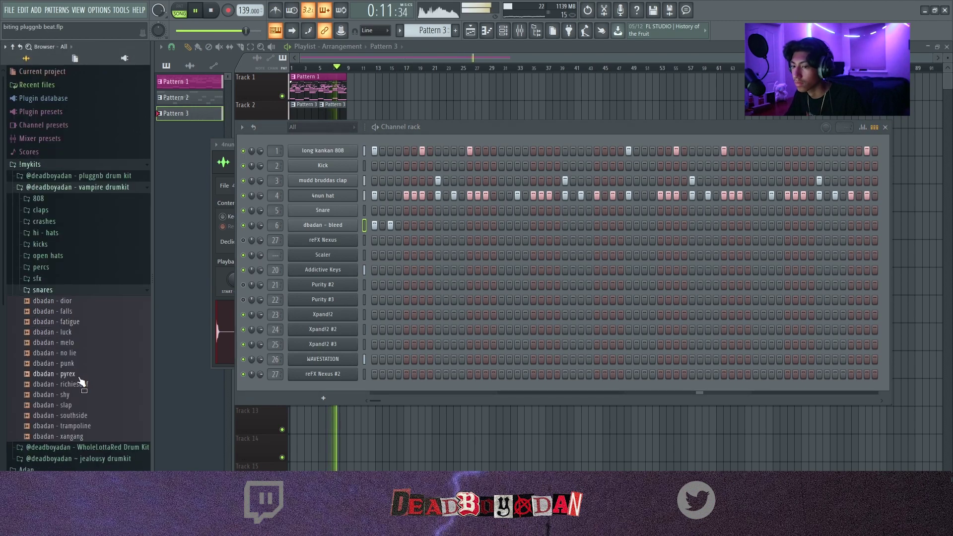
scroll(90, 332, down, 4)
click(97, 328)
click(49, 289)
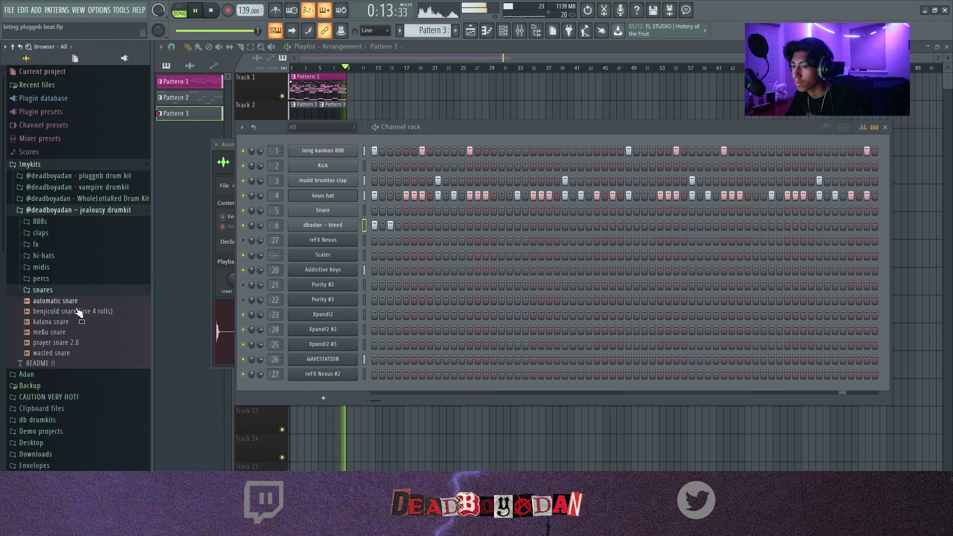
drag(69, 339, 336, 234)
key(space)
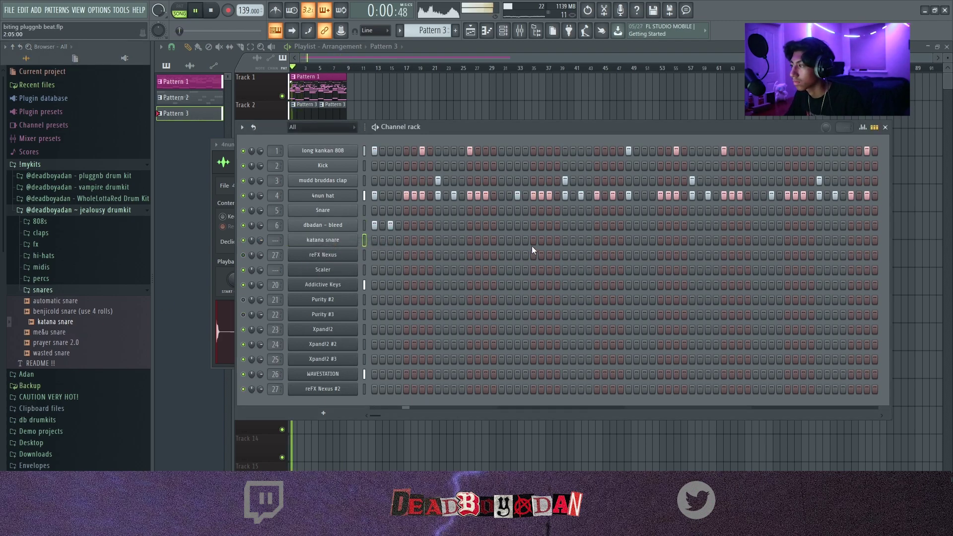
click(533, 240)
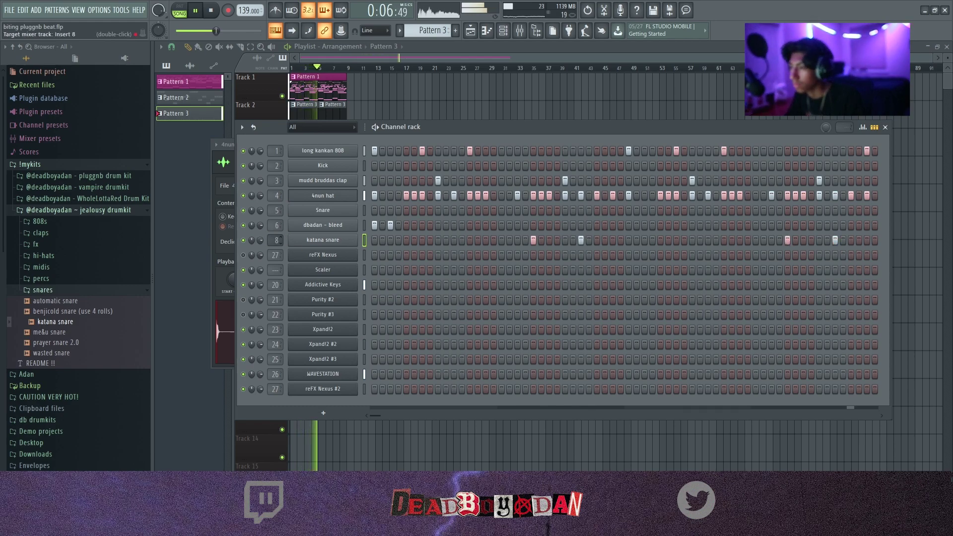
Step: Route the katana snare channel to mixer Insert 7 and close the mixer
double_click(277, 240)
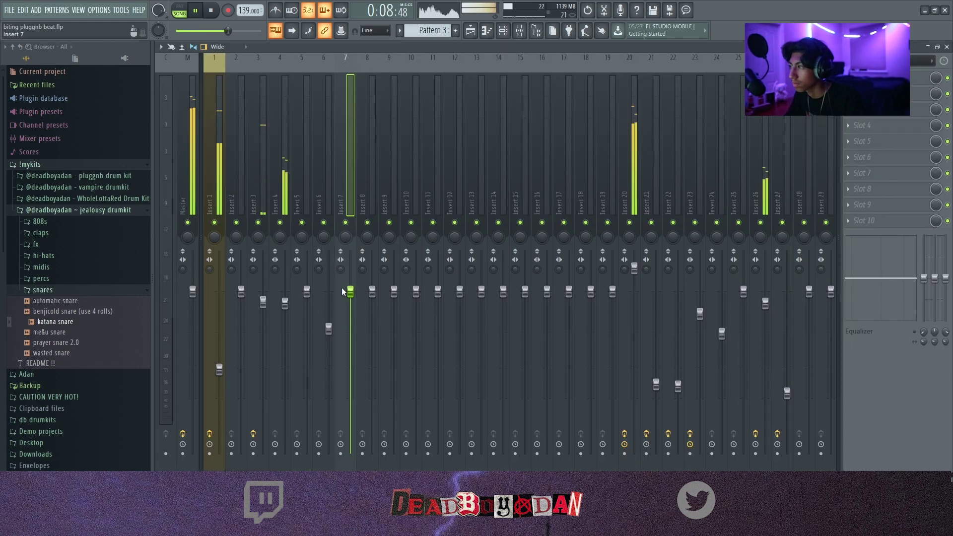
click(946, 47)
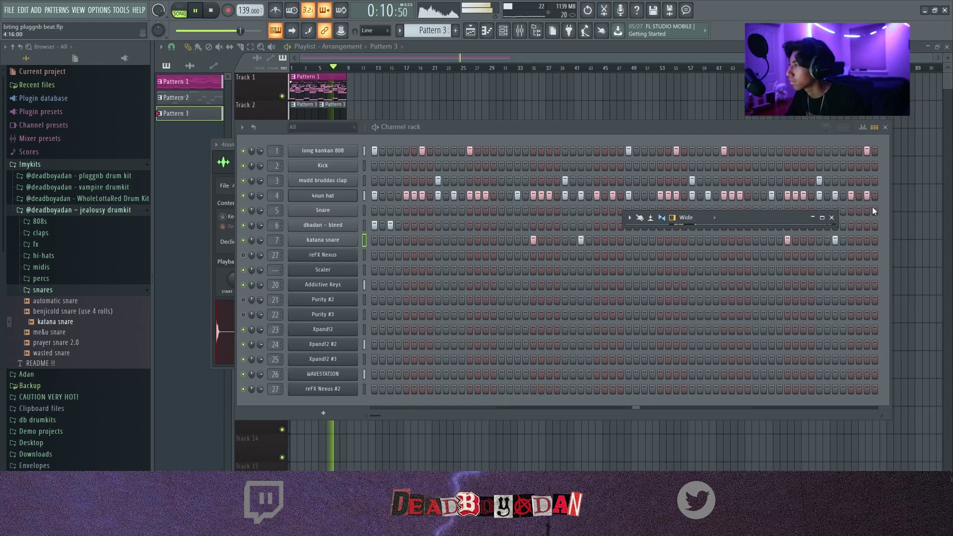
click(832, 218)
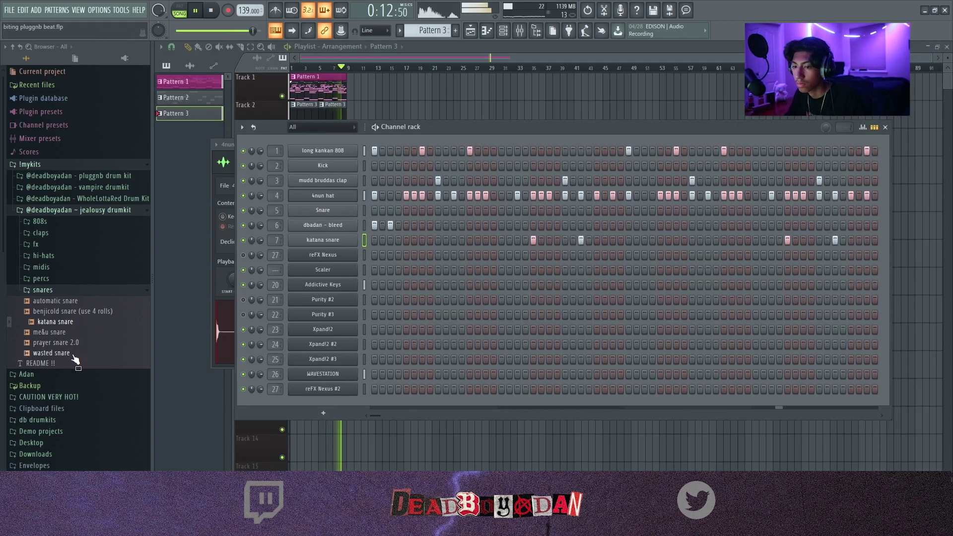
Step: Load prayer snare 2.0 from the jealousy drumkit as a new channel, trying out adjacent step hits and clearing them
drag(74, 347, 315, 250)
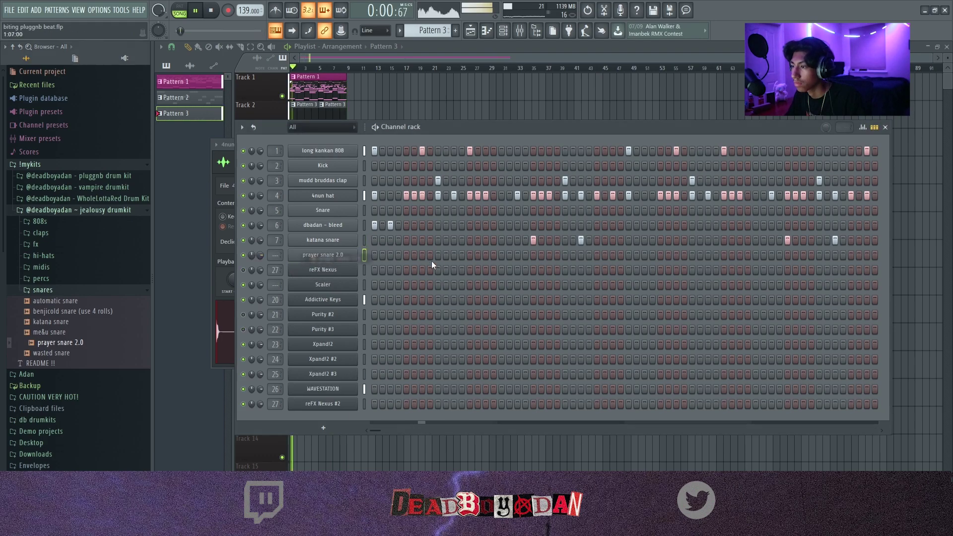
right_click(461, 255)
click(454, 255)
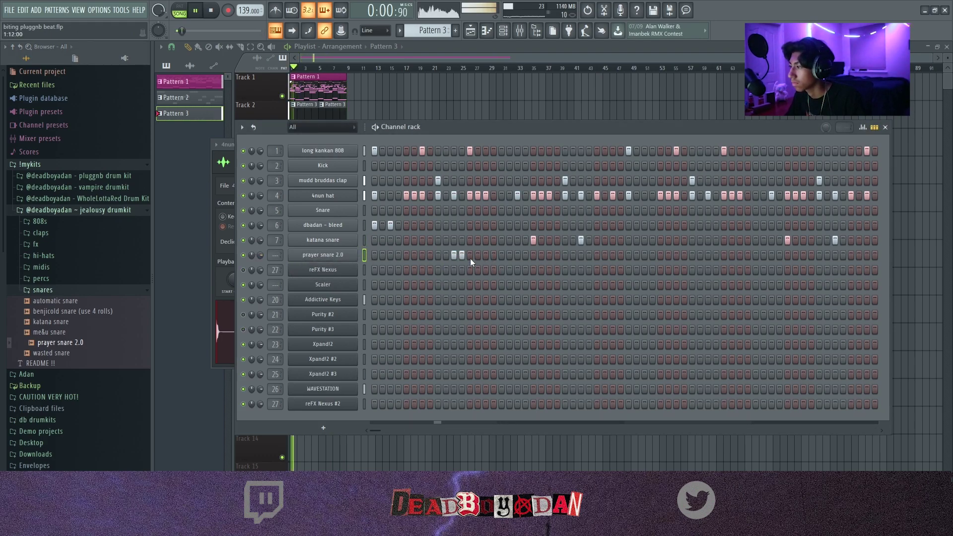
key(space)
right_click(462, 255)
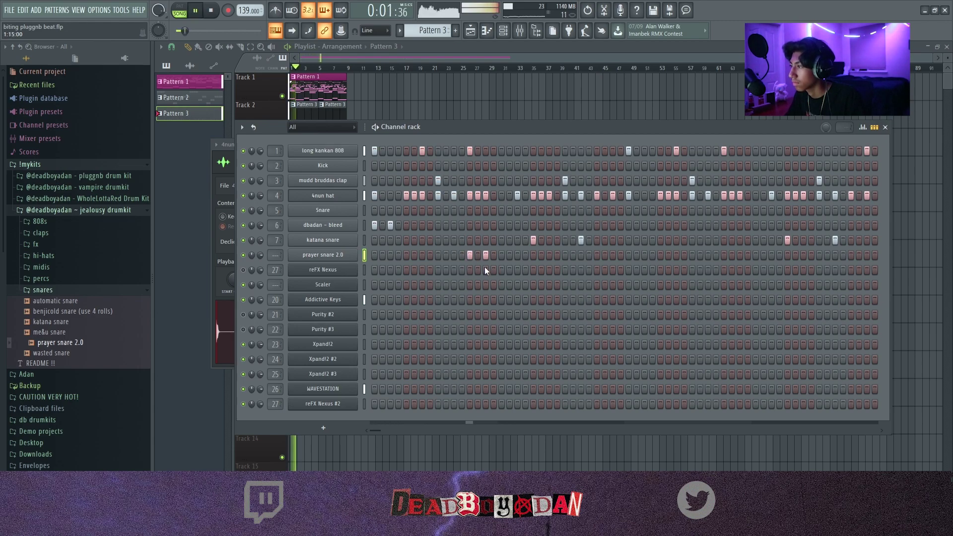
right_click(471, 256)
right_click(484, 256)
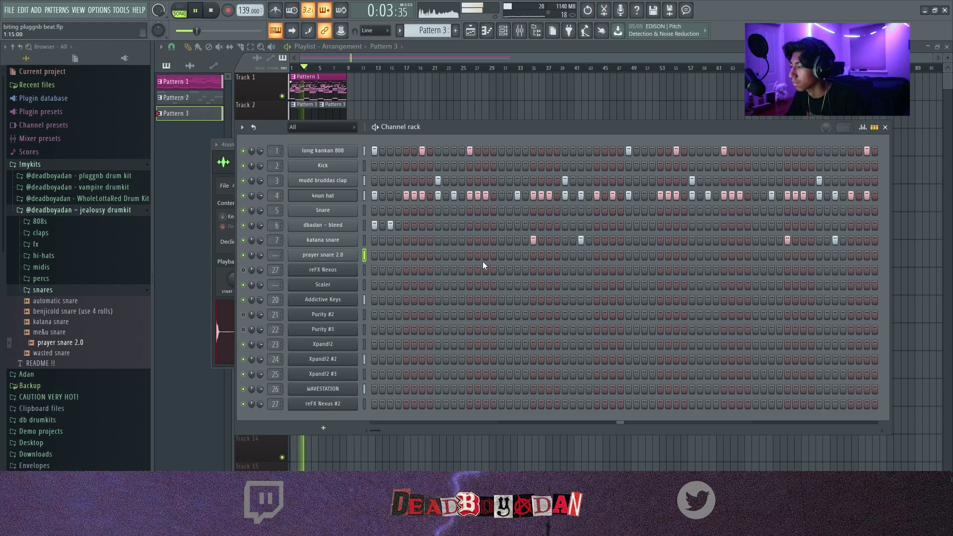
Step: Check the silence trimming of prayer snare 2.0 in its sampler settings and close the window
click(323, 255)
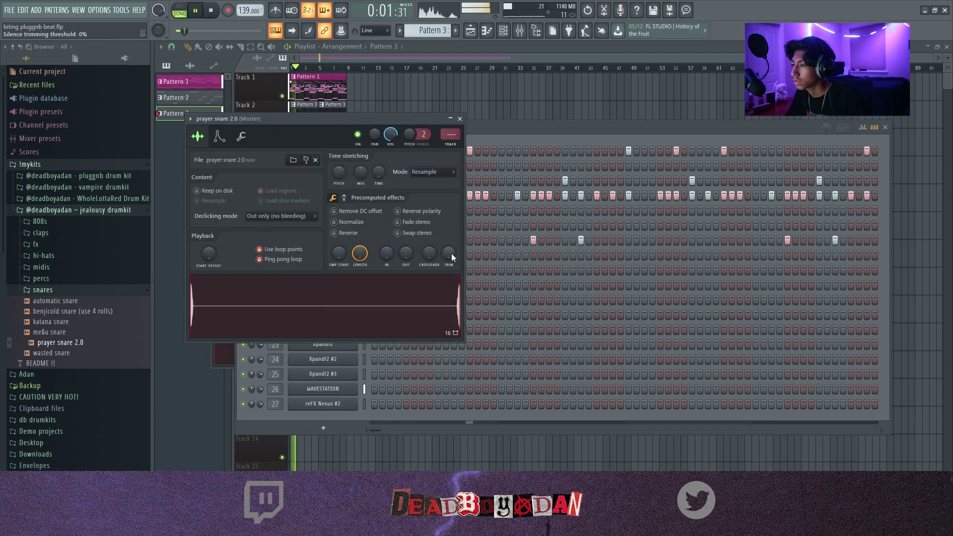
click(460, 120)
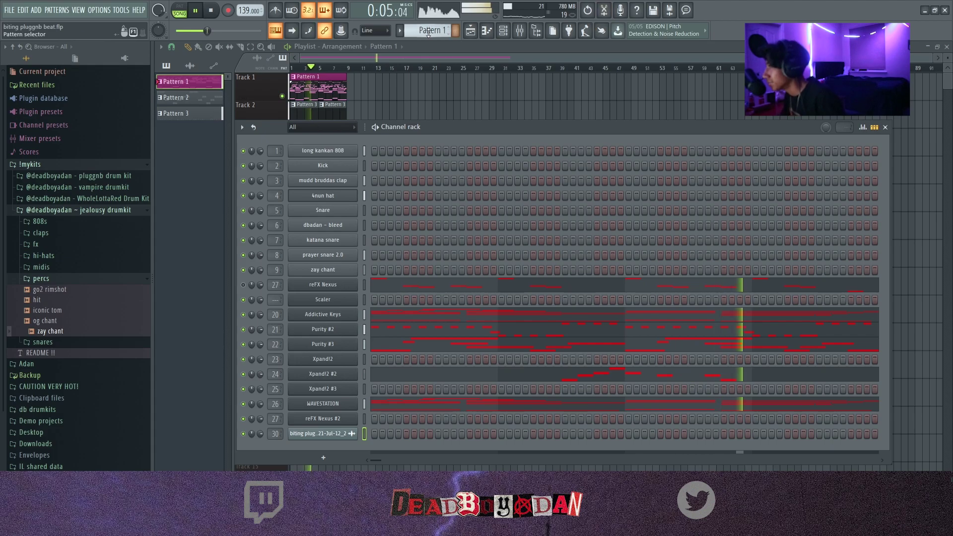
Step: Play Pattern 3 on its own, and open the long kankan 808 notes in Pattern 1's piano roll, focused on the first bars
drag(427, 30, 428, 20)
click(381, 127)
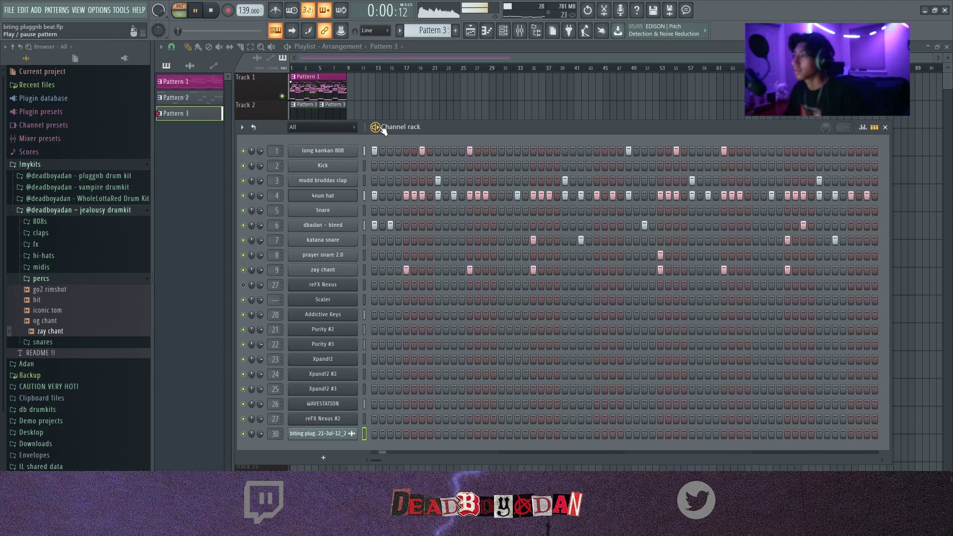
right_click(356, 150)
click(395, 153)
scroll(287, 244, down, 4)
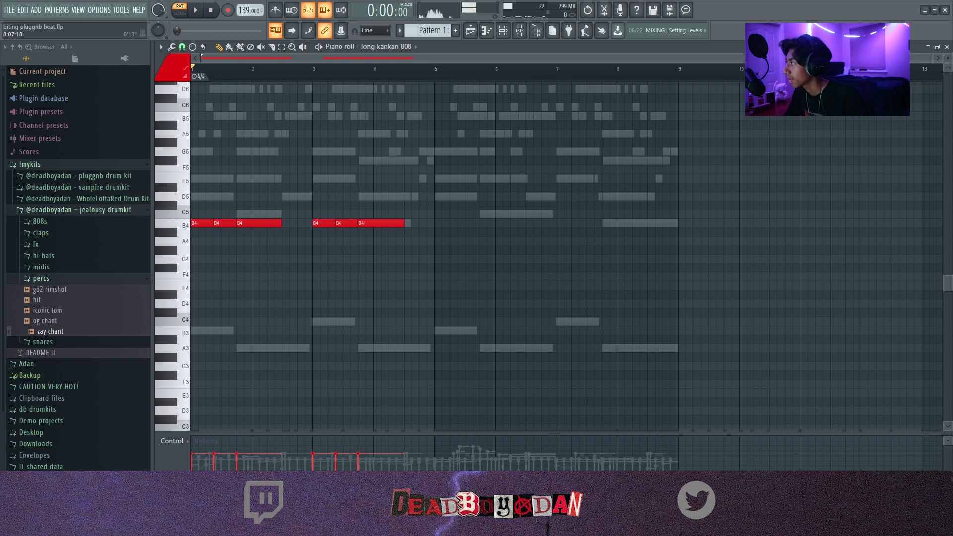
drag(931, 58, 547, 58)
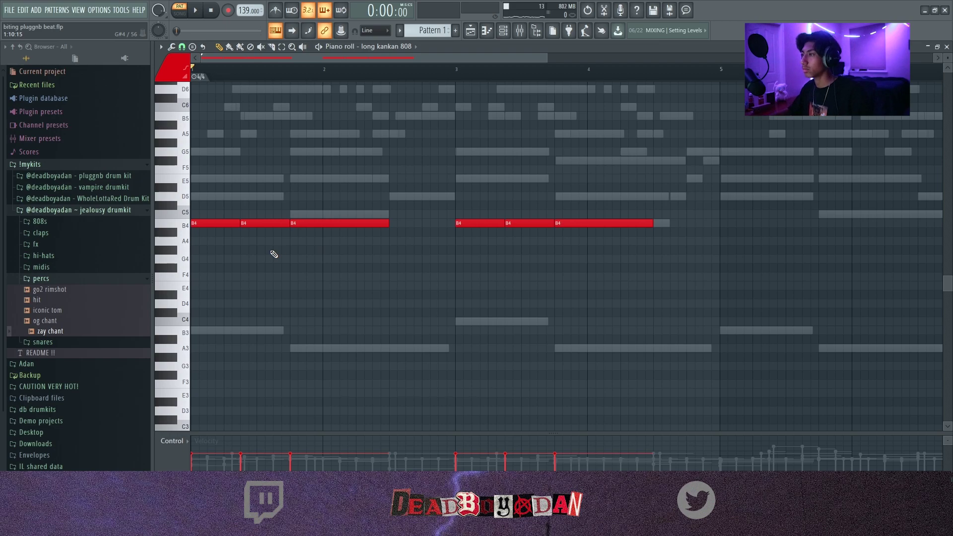
Step: Add a two-step B5 note at step 11 of bar 1 in the 808 line and shorten the preceding B4 note to meet it
key(space)
key(space)
click(274, 108)
drag(321, 107, 289, 108)
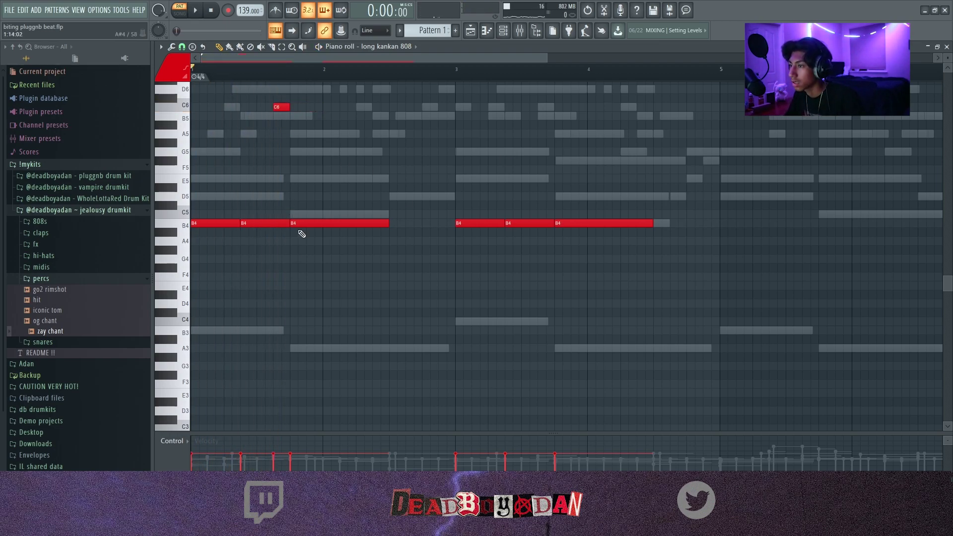
drag(289, 225, 272, 225)
key(space)
key(space)
drag(281, 107, 281, 116)
key(space)
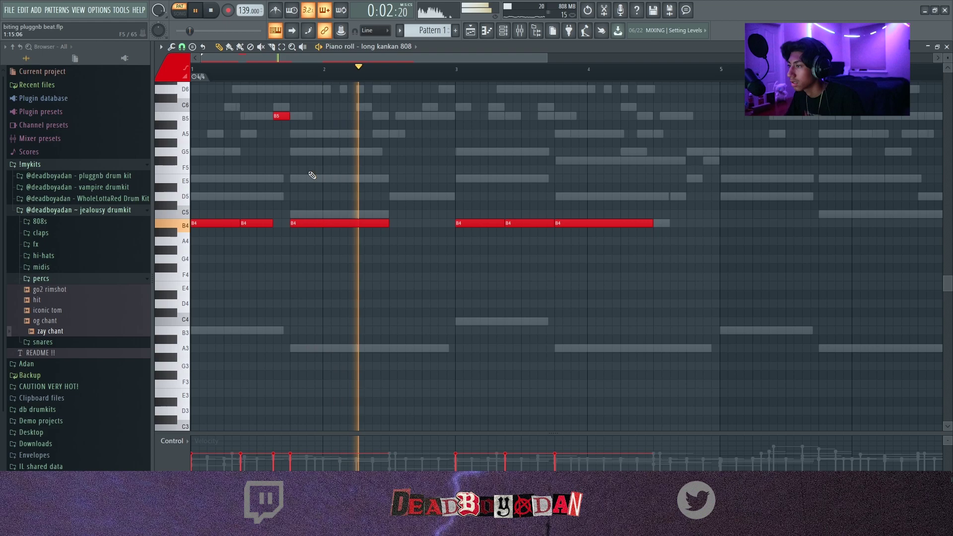
Step: Add two D5 notes to the 808 line in bar 2, a four-step note at step 11 and a two-step note at step 15
click(409, 198)
drag(409, 201, 434, 197)
click(429, 198)
right_click(434, 198)
click(442, 198)
drag(469, 196, 454, 197)
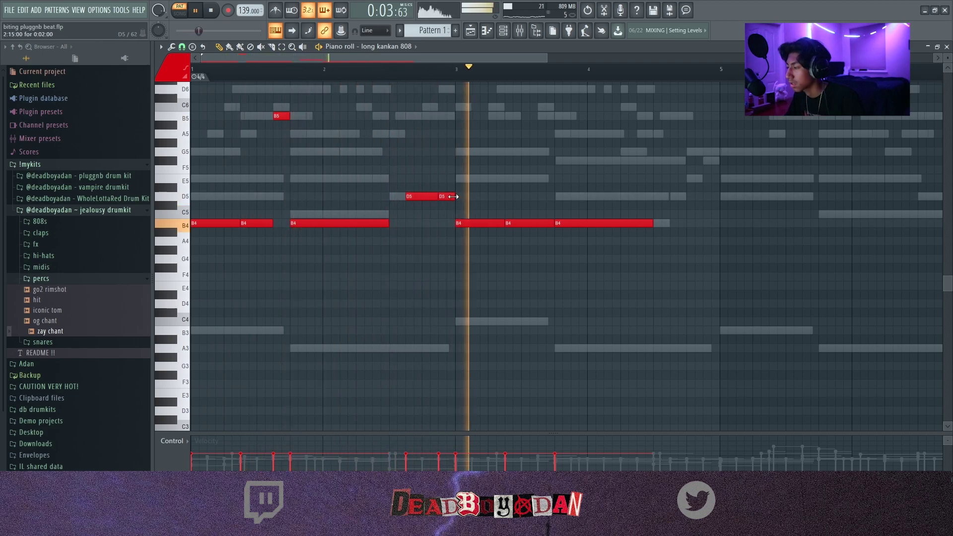
Step: Add two-step D5 notes at steps 11 and 15 of bar 4, and extend the first long B4 note to the D5 notes in bar 2
drag(541, 58, 846, 58)
click(577, 205)
right_click(578, 205)
key(space)
key(space)
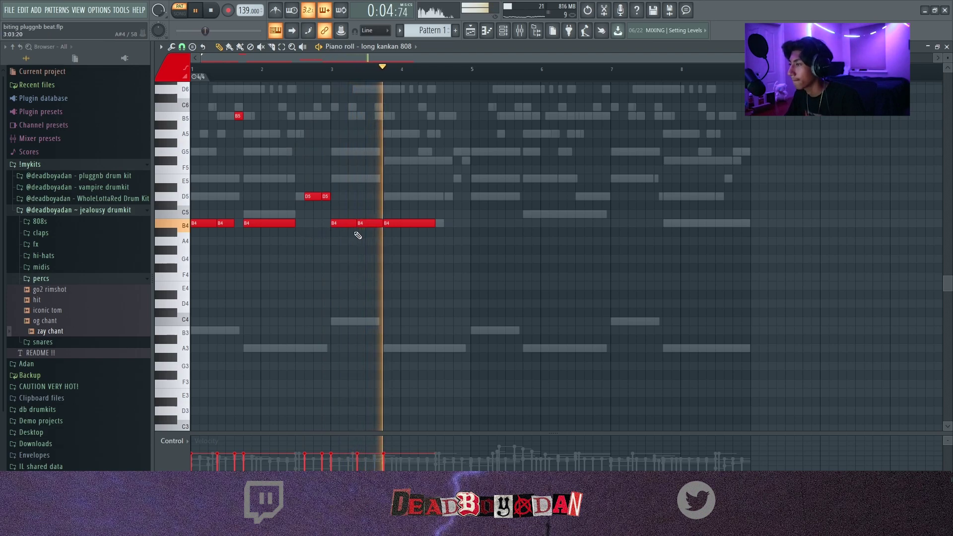
click(448, 197)
click(465, 196)
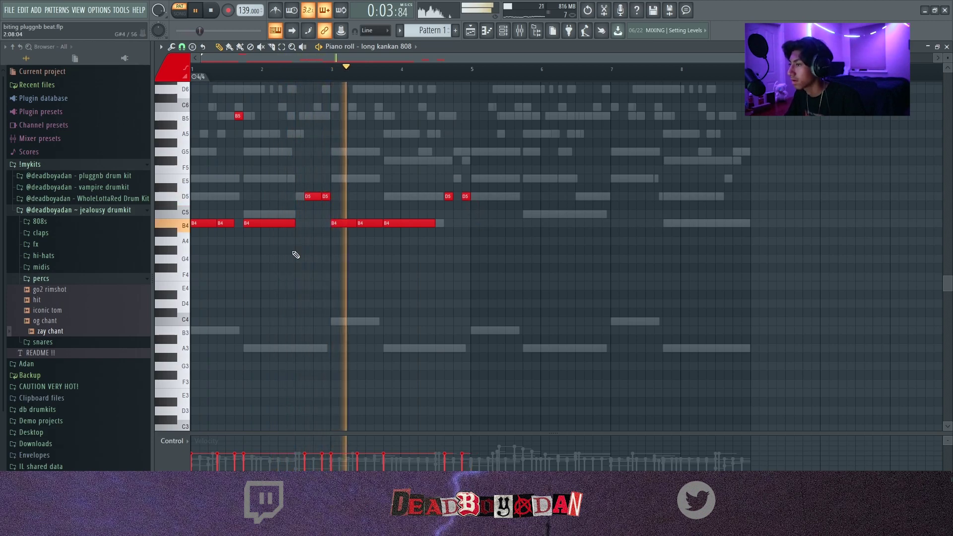
drag(296, 223, 301, 229)
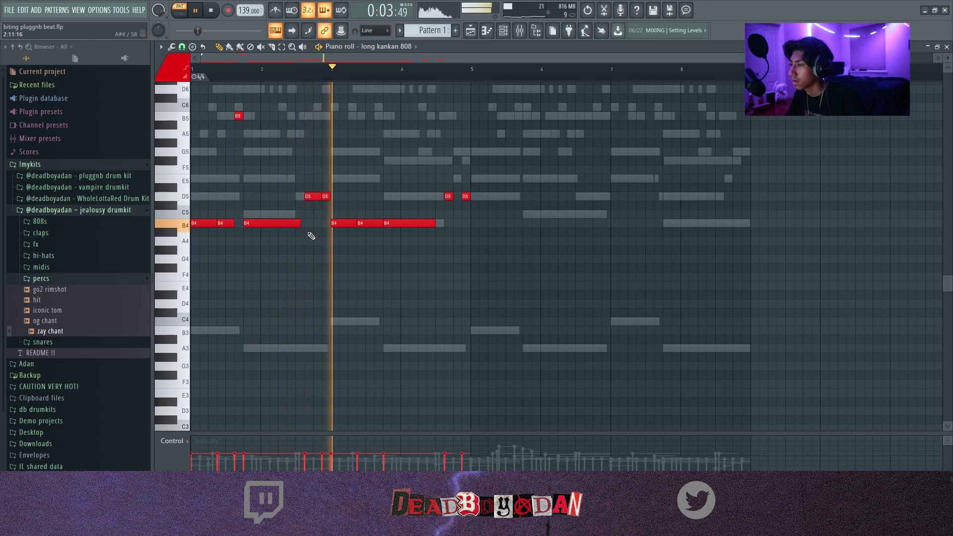
drag(300, 224, 304, 225)
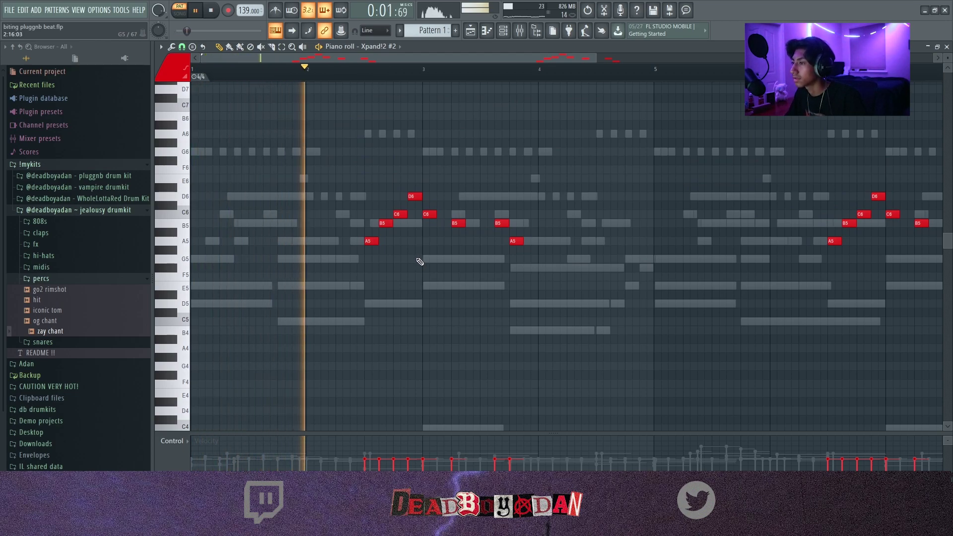
Step: Play back the Xpand!2 #2 melody and remove its first phrase in bars 2 and 3
key(space)
key(space)
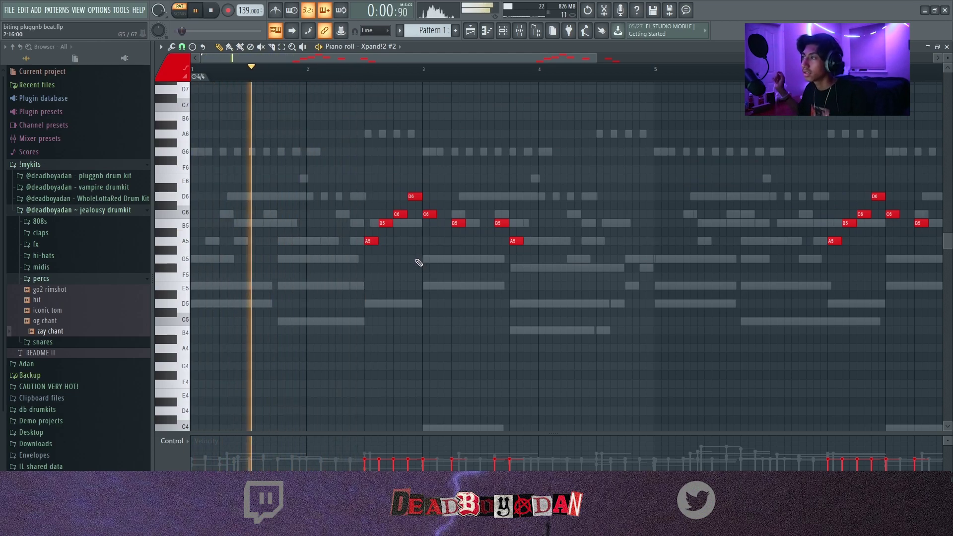
key(space)
key(space)
key(ctrl+z)
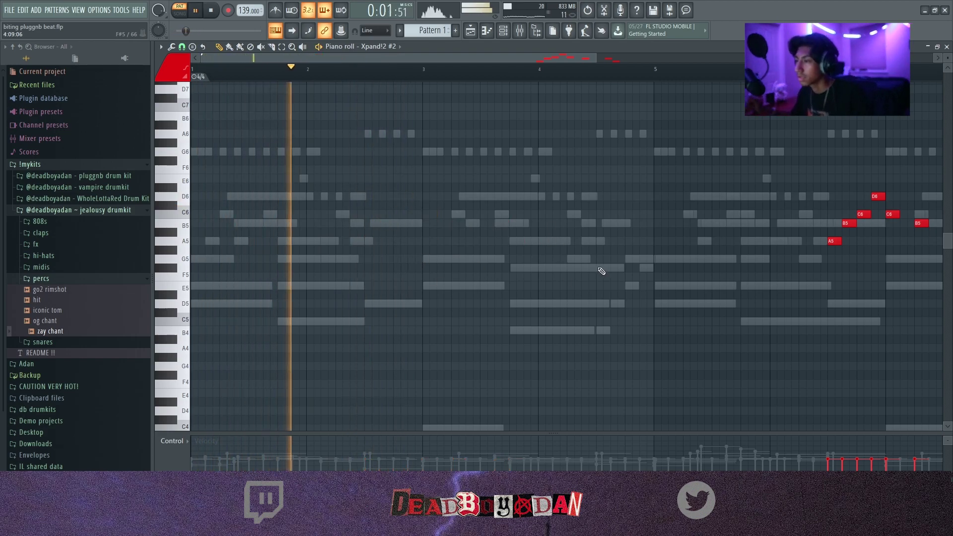
key(space)
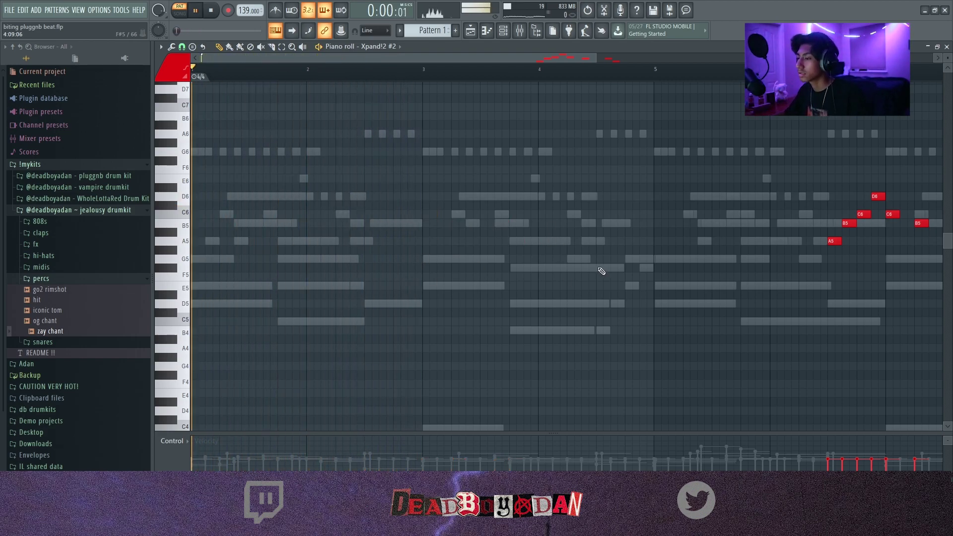
Step: Draw a two-step note phrase for Xpand!2 #2 in bar 2: C6 at step 5, B5 at 7, C6 at 11 and B5 at 13
mouse_move(340, 223)
mouse_down()
mouse_move(341, 214)
mouse_move(353, 223)
mouse_move(340, 196)
mouse_move(335, 215)
mouse_up()
key(space)
drag(431, 214, 383, 214)
click(350, 224)
click(389, 222)
key(space)
key(space)
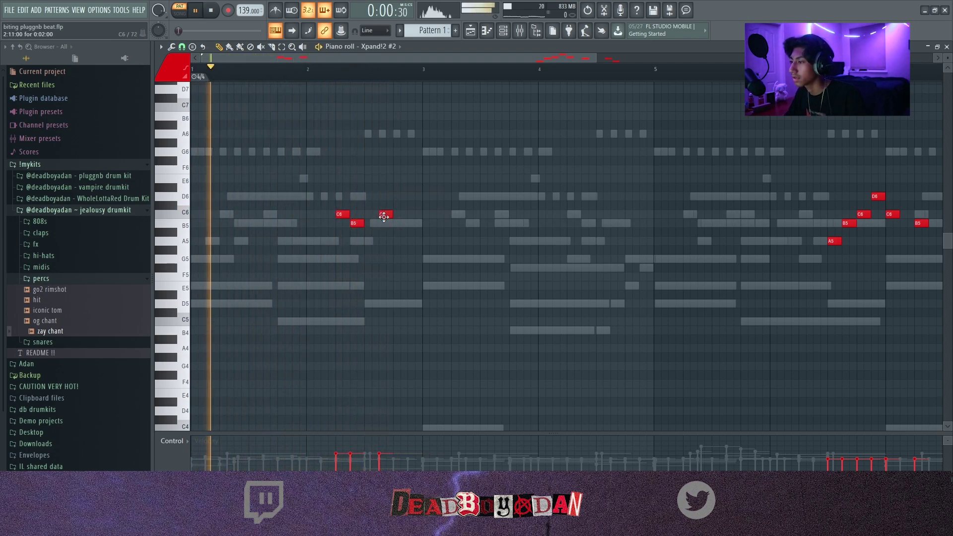
double_click(400, 223)
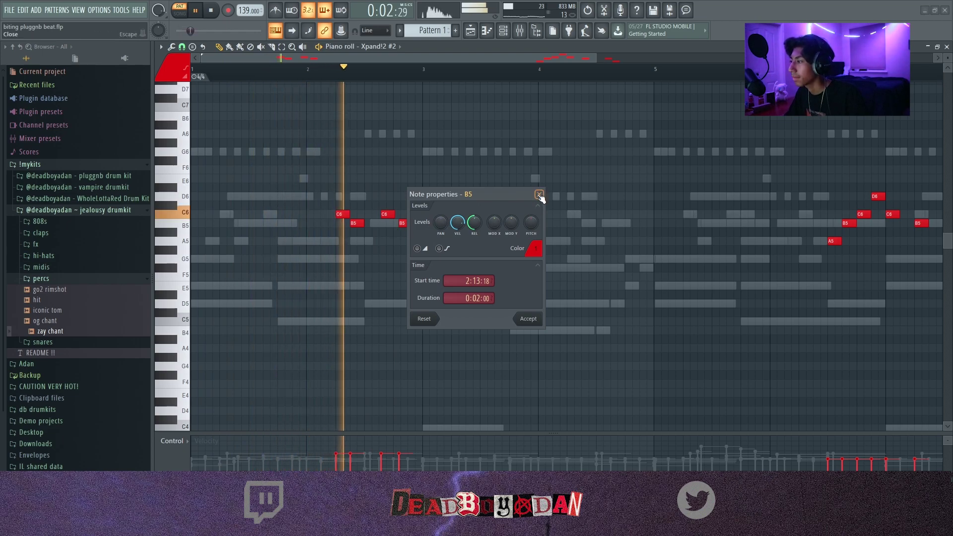
key(Escape)
drag(391, 214, 401, 224)
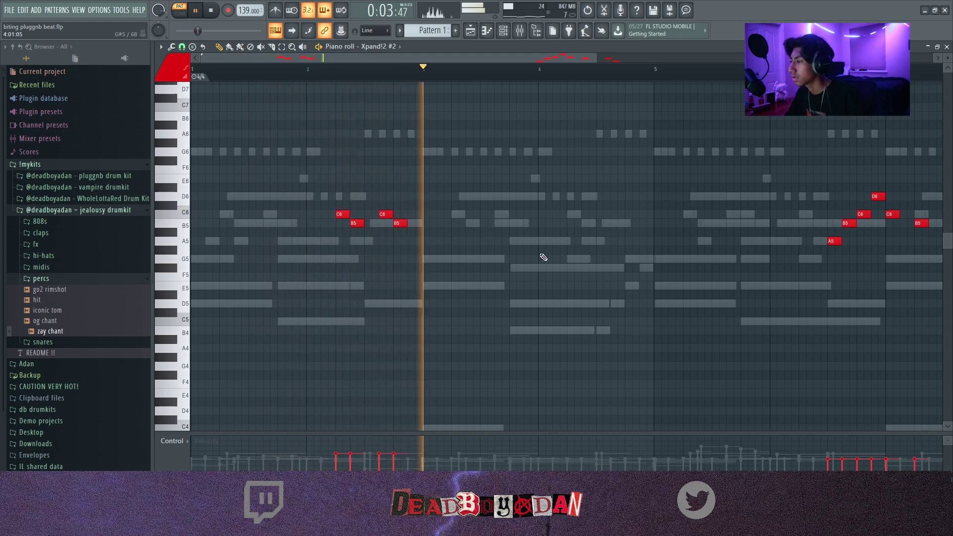
Step: Add a G5 note at the start of bar 3 in the Xpand!2 #2 melody and delete the A5 and B5 notes in bar 6
click(427, 259)
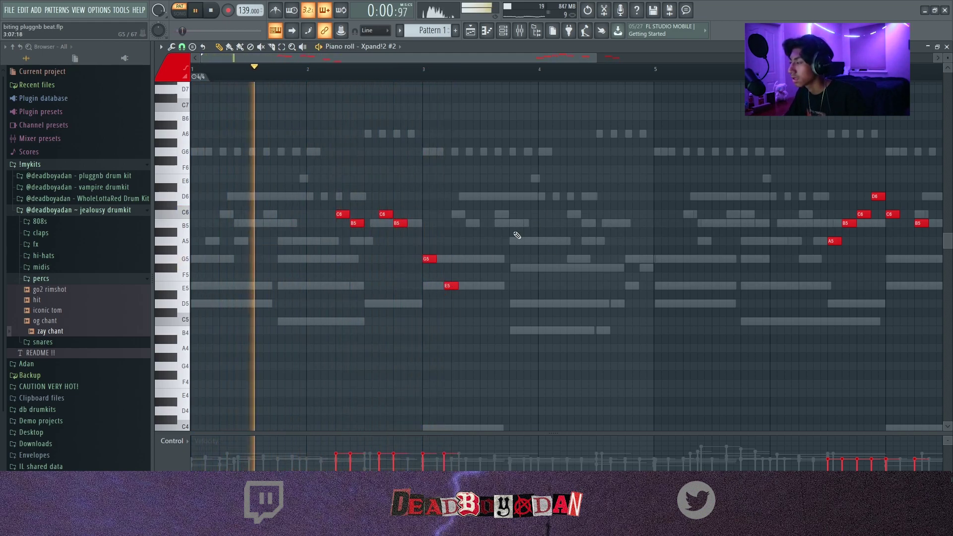
drag(652, 62, 864, 62)
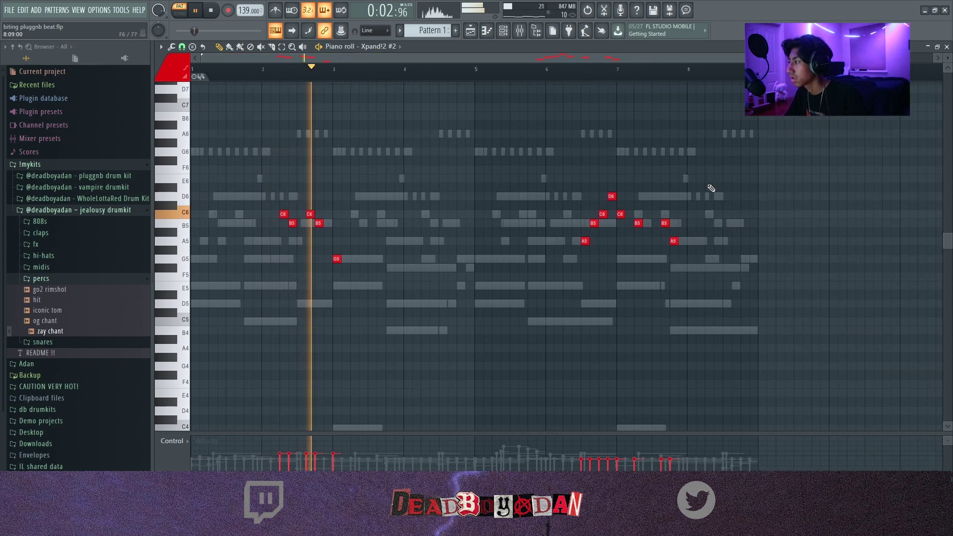
right_click(582, 240)
right_click(590, 222)
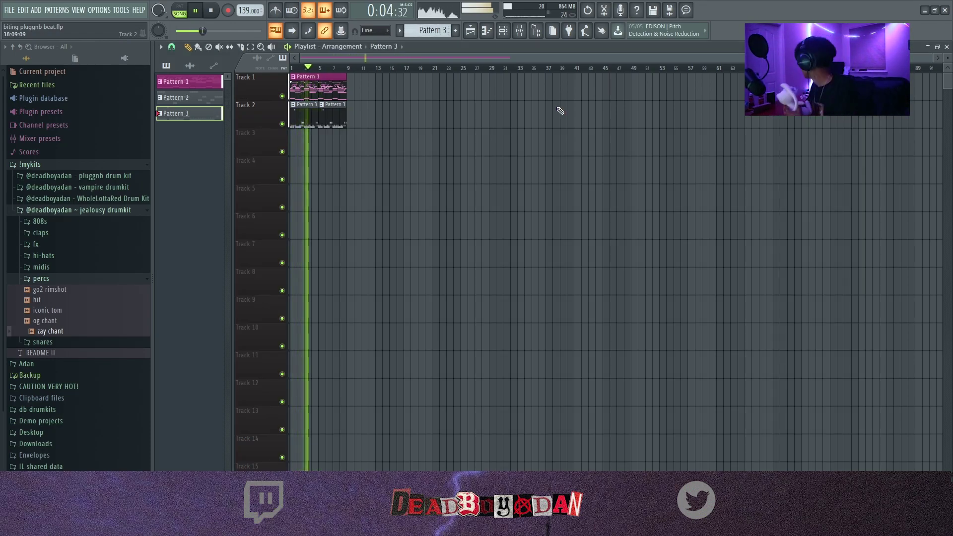
Step: Play the arrangement, set the playback position to about bar 83 in the playlist and stop playback
key(space)
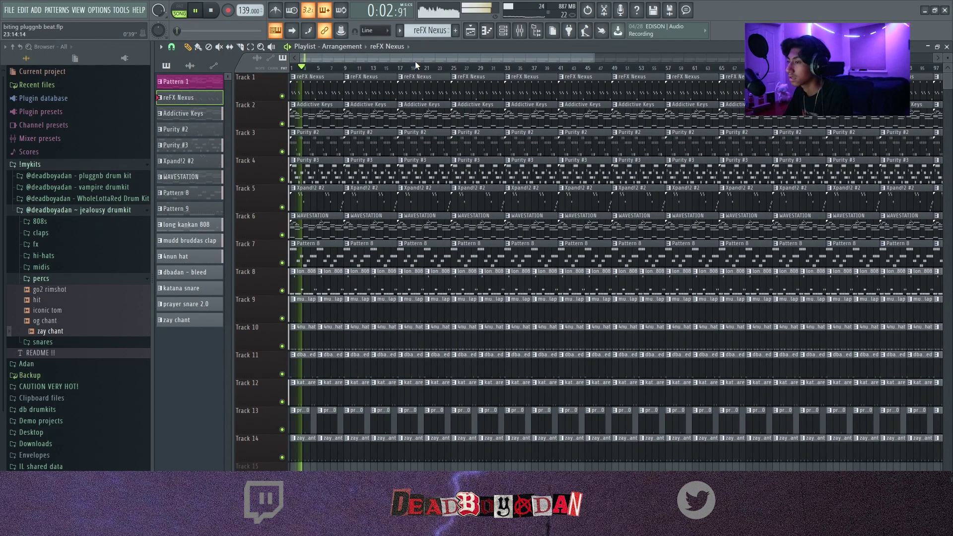
scroll(378, 204, down, 3)
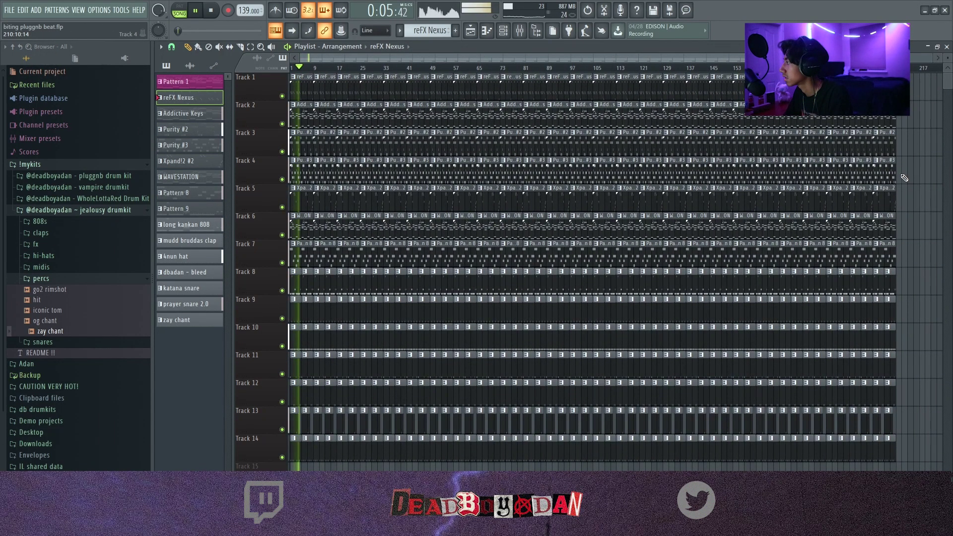
click(531, 67)
key(space)
ctrl+drag(532, 67, 579, 70)
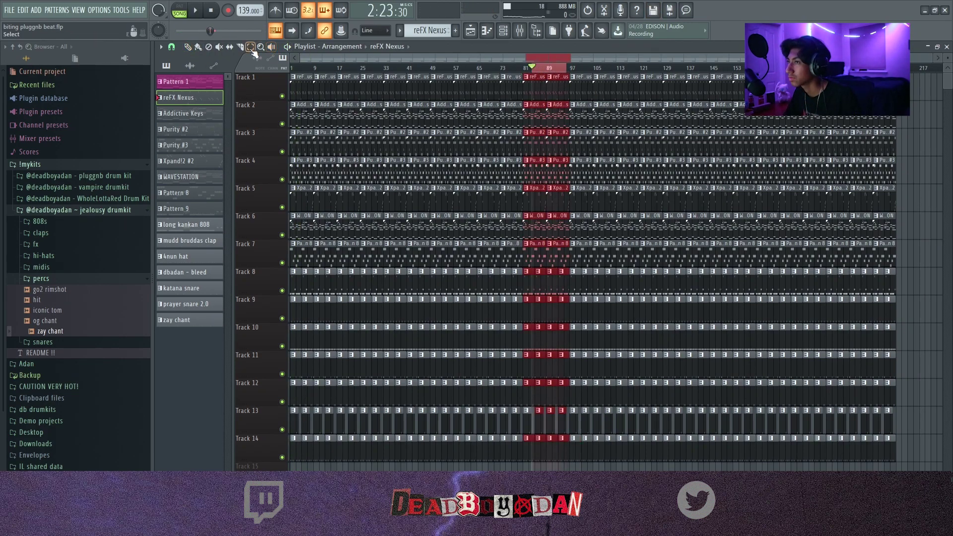
click(251, 47)
ctrl+click(548, 71)
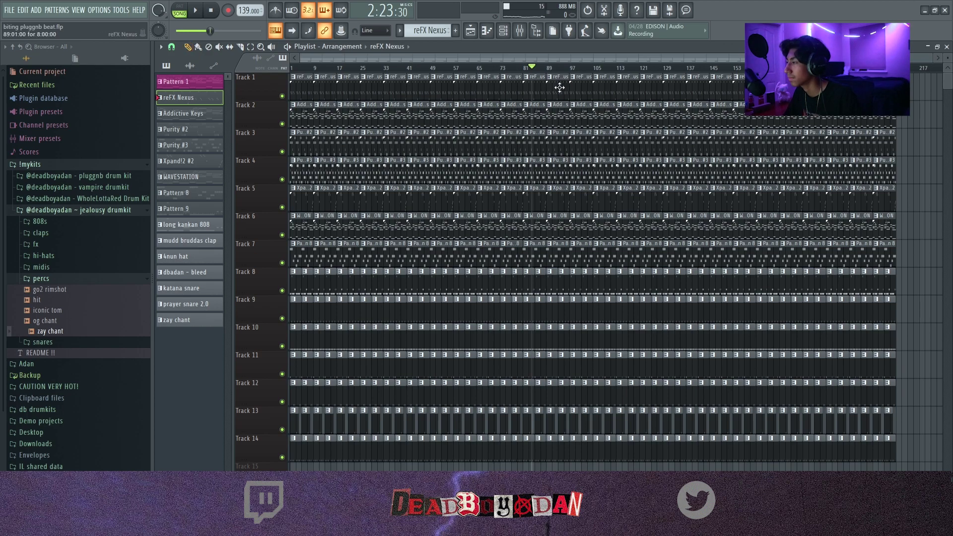
Step: Delete the clips on all playlist tracks from bar 89 onward to shorten the arrangement
drag(560, 87, 560, 248)
key(Delete)
drag(556, 78, 903, 466)
key(Delete)
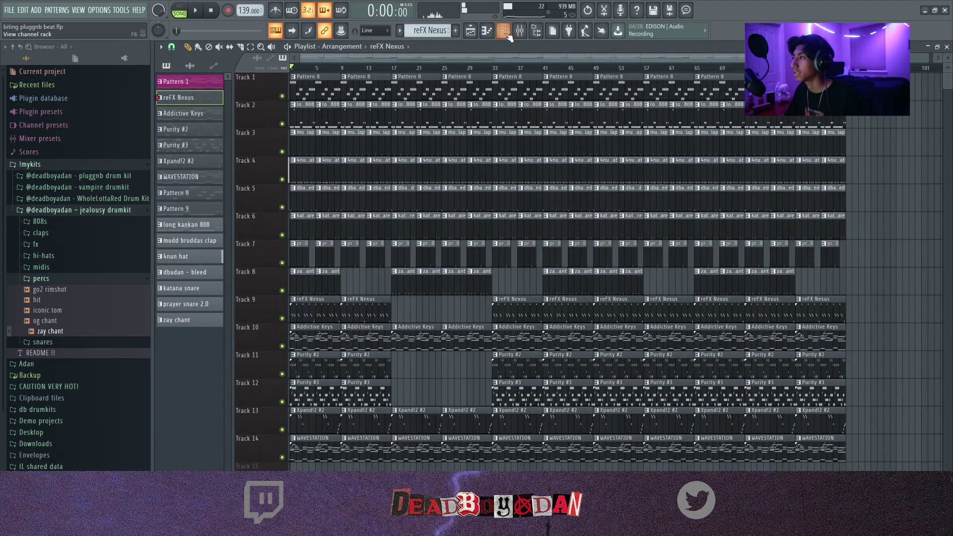
Step: Toggle the reFX Nexus channel's solo state on and off in the channel rack
click(504, 32)
right_click(243, 286)
click(254, 293)
right_click(244, 285)
click(256, 291)
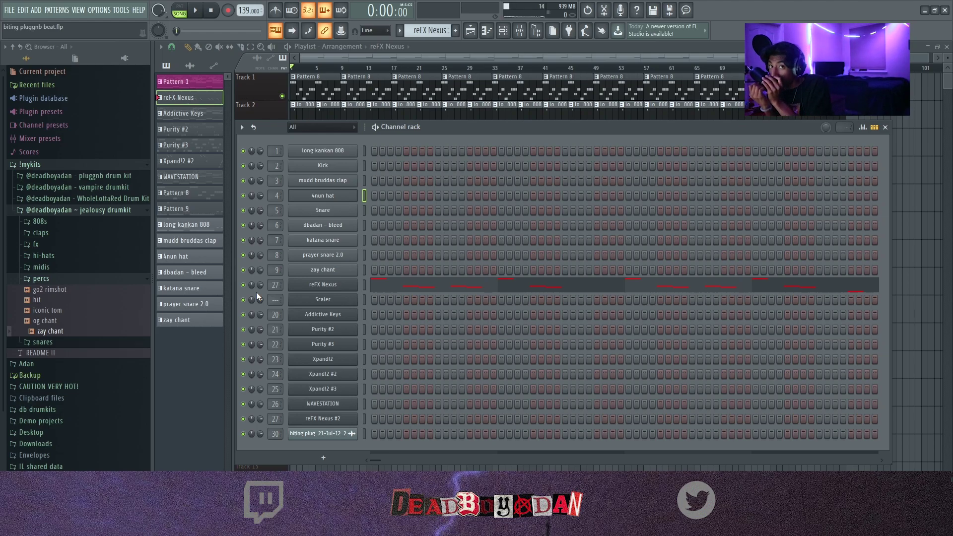
Step: Play the song and check in the channel rack which instrument Pattern 8 uses
click(356, 85)
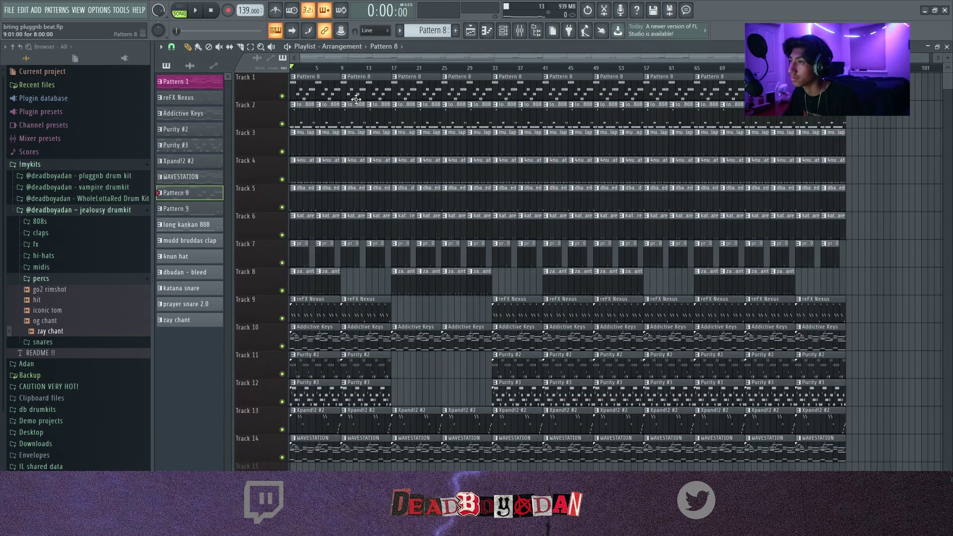
key(space)
key(F6)
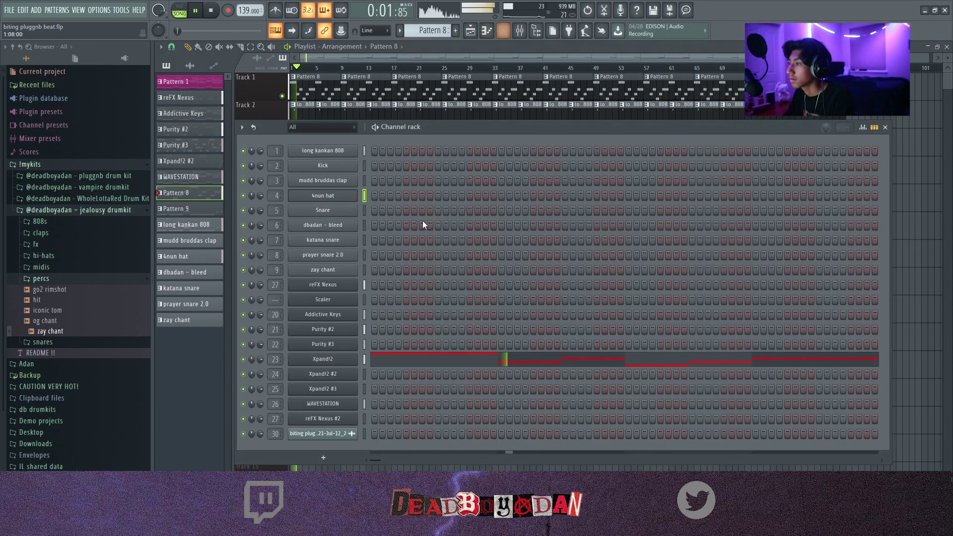
key(F6)
key(space)
Step: Rework bar 2 of the reFX Nexus melody into a descending phrase of two-step notes: B4 at step 7, A4 at 9 and G4 at 13
double_click(319, 302)
key(space)
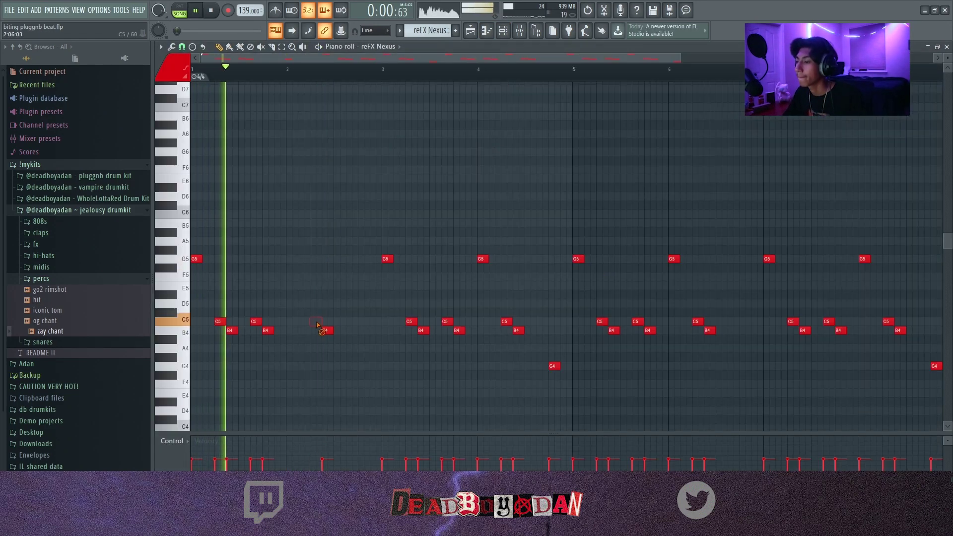
click(337, 348)
click(349, 357)
right_click(350, 358)
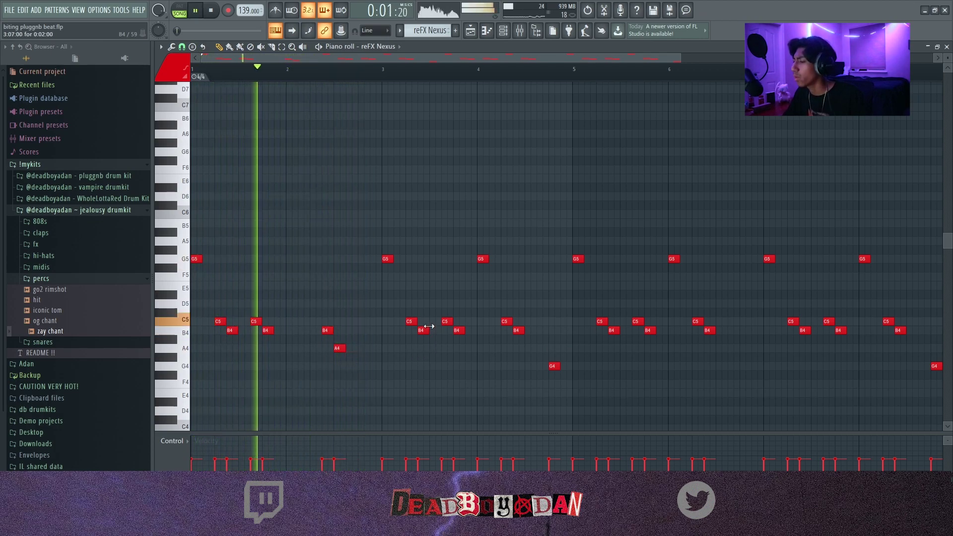
key(space)
key(space)
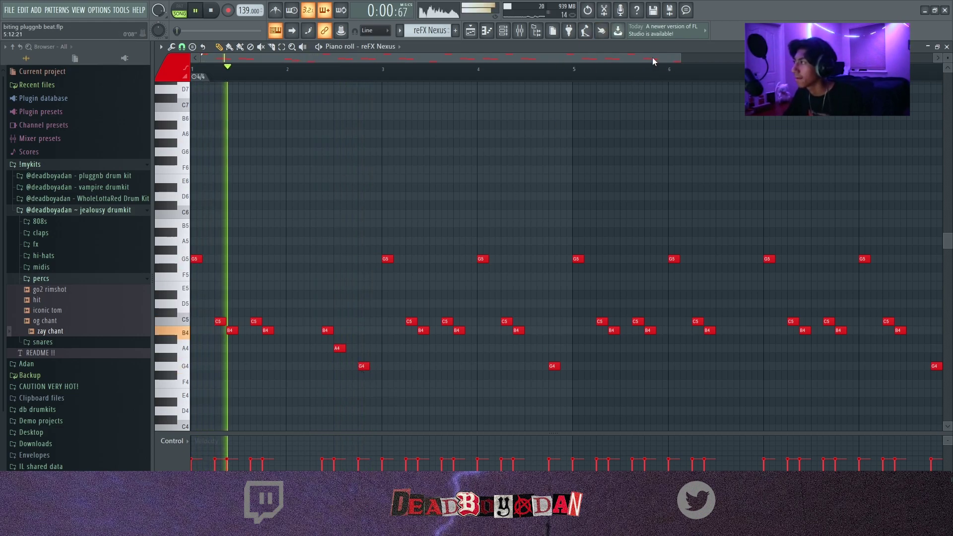
Step: Transpose the whole reFX Nexus melody up one octave and play it back
key(space)
key(ctrl+Up)
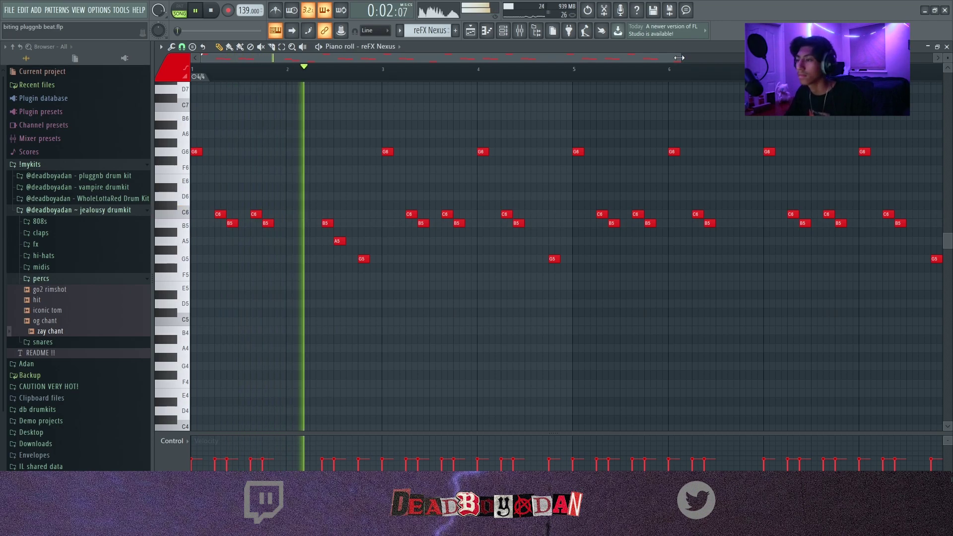
drag(679, 58, 945, 58)
key(space)
Step: Select and delete the reFX Nexus notes that follow the opening two-bar phrase
click(281, 46)
drag(308, 121, 680, 357)
key(Delete)
Step: Return to the playlist with the draw tool active and play the arrangement from the start
drag(500, 335, 64, 47)
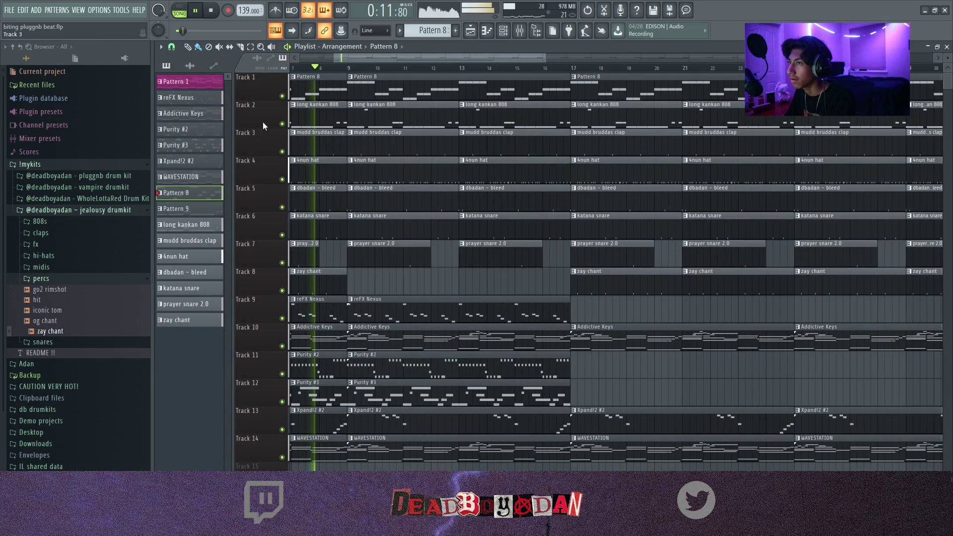
key(shift+4)
click(187, 46)
key(space)
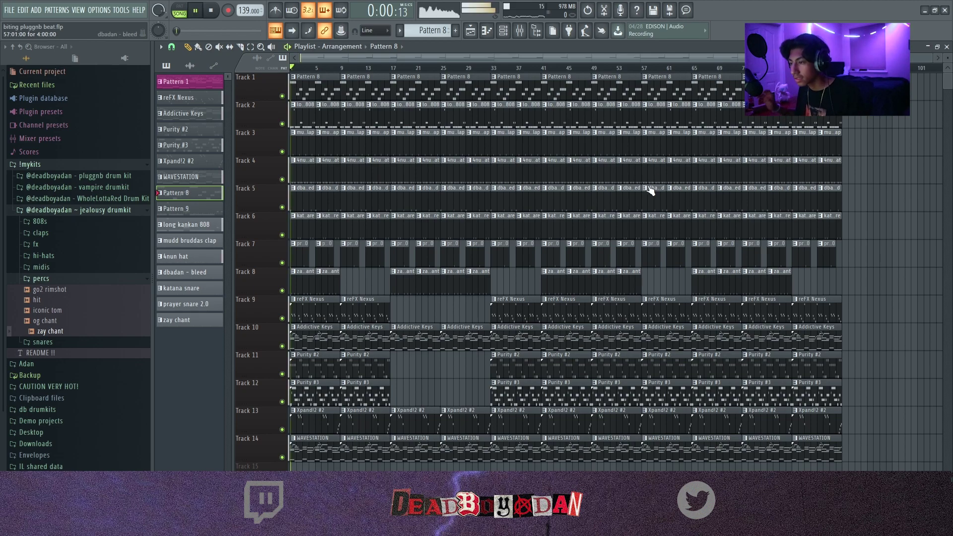
key(space)
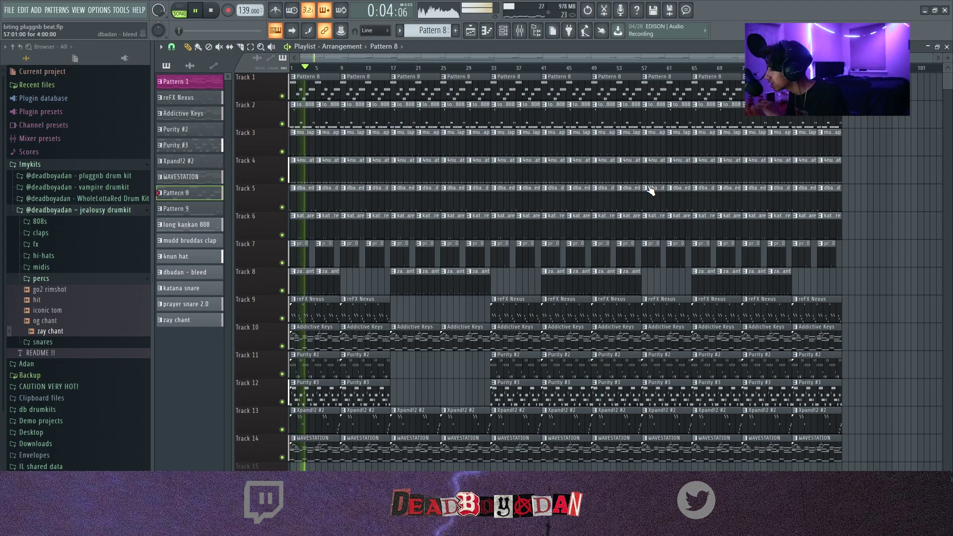
key(space)
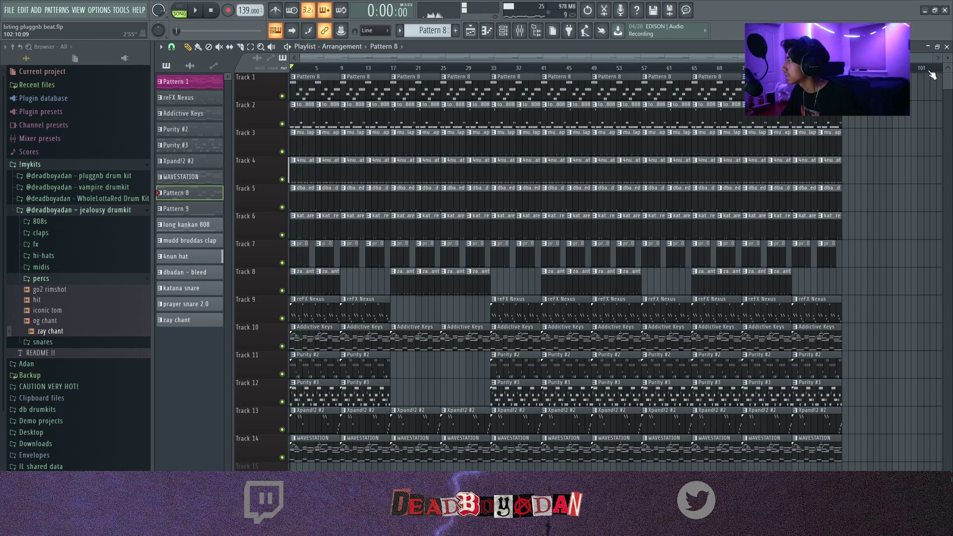
Step: Move the Pattern 8 clips from track 1 to track 14 and shift the clips of all other tracks up by one
drag(932, 57, 535, 58)
drag(315, 76, 413, 287)
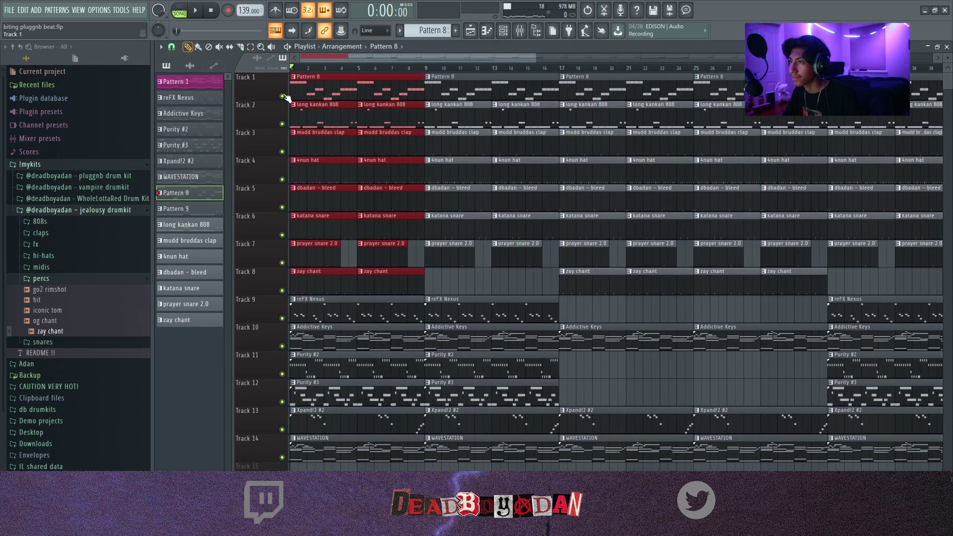
drag(291, 89, 255, 87)
key(space)
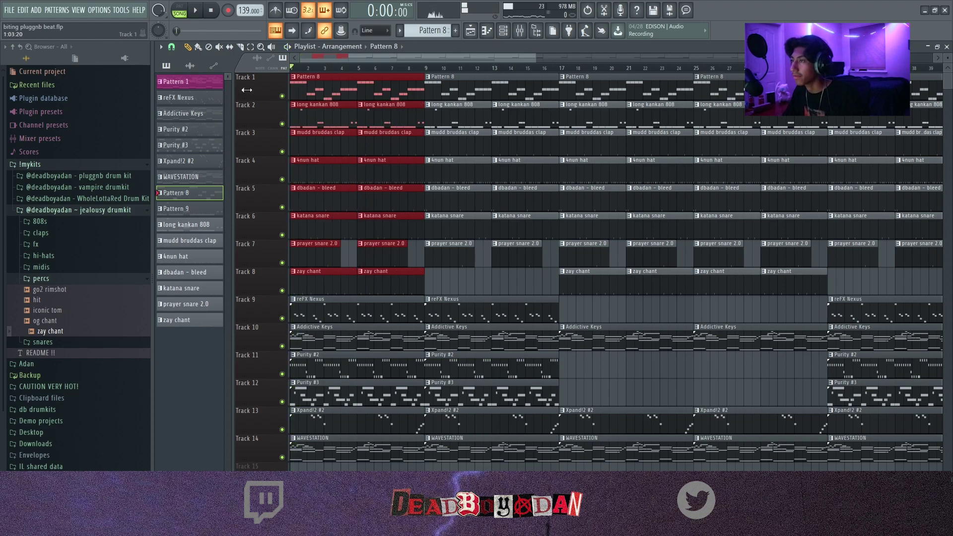
click(489, 299)
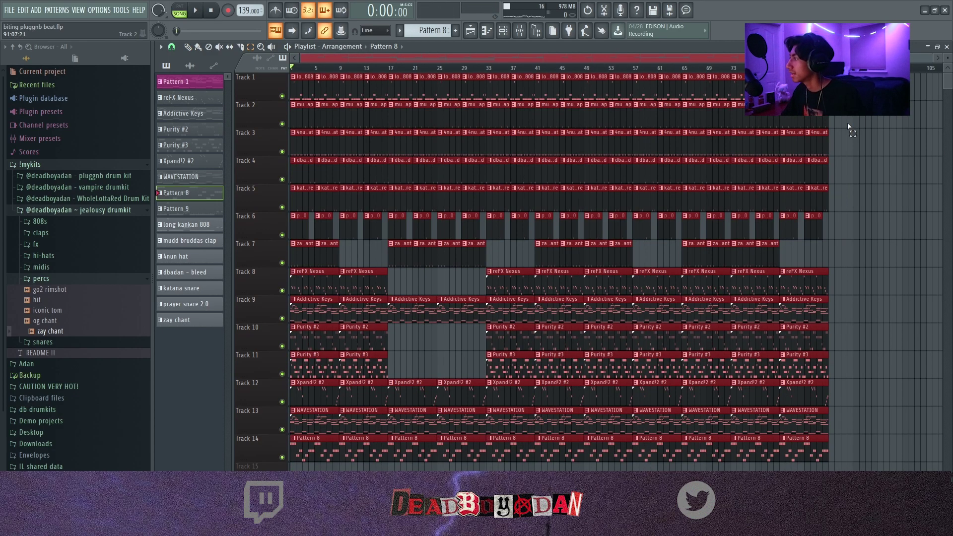
click(851, 201)
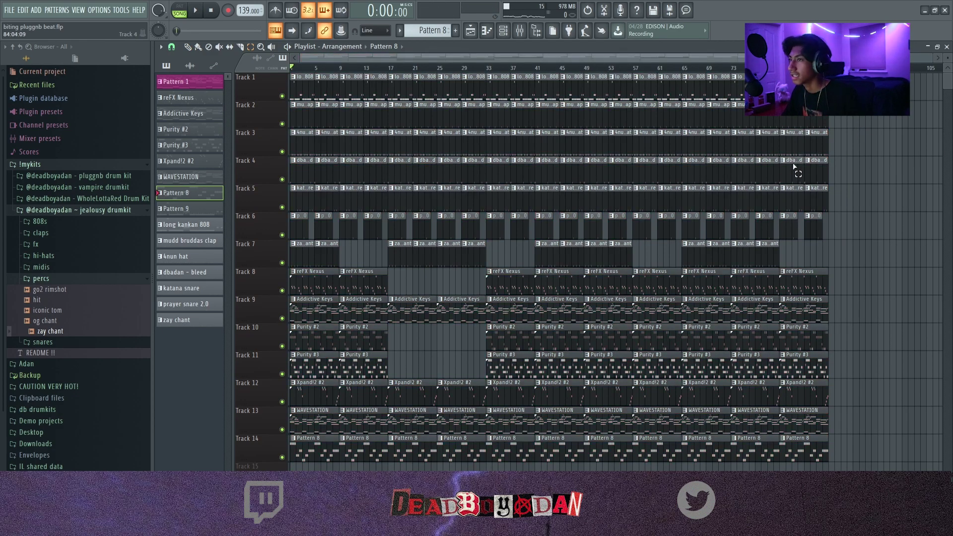
Step: Try a drumless intro by removing the 808, drum and chant clips in bars 1 to 4 on tracks 1 to 7
drag(929, 58, 510, 57)
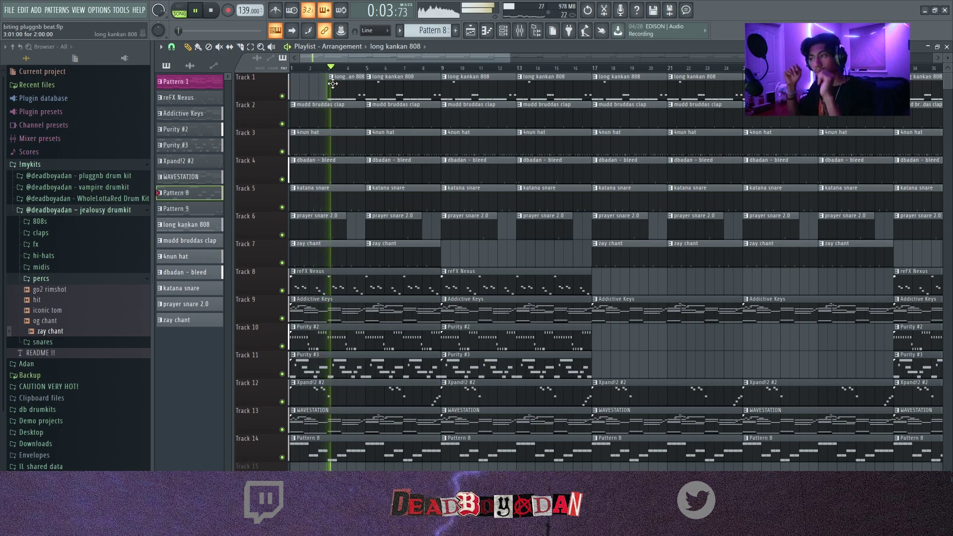
key(space)
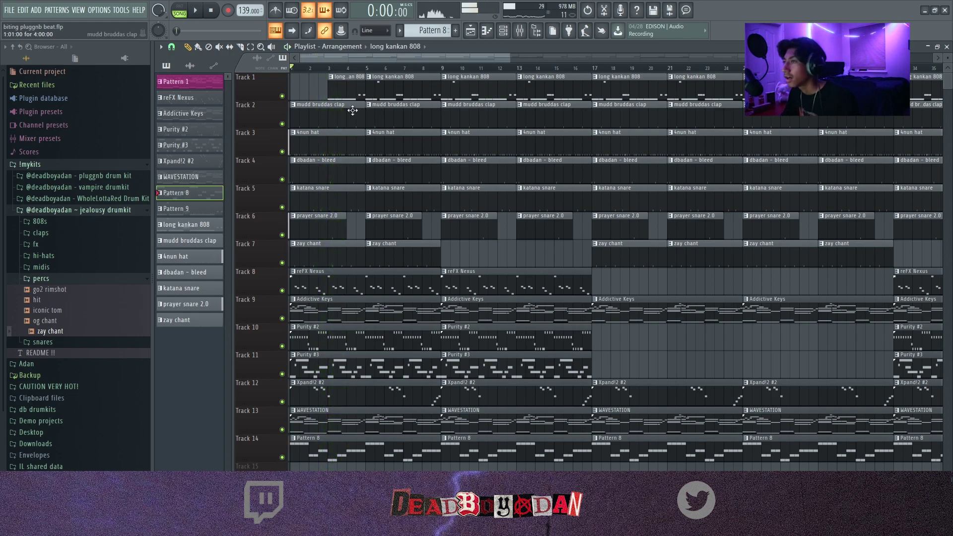
right_click(341, 79)
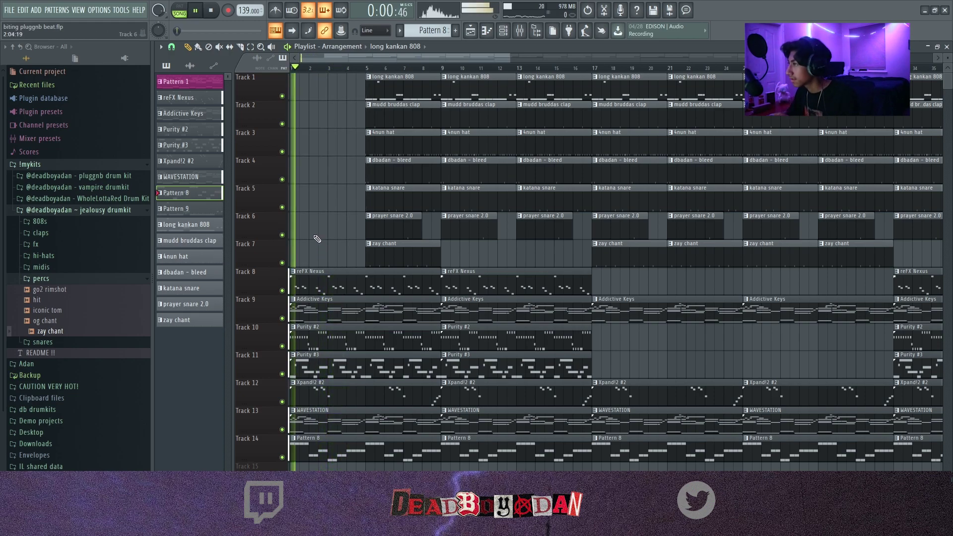
Step: Solo the Addictive Keys track, toggle the Purity #3 track and play back the intro
right_click(282, 318)
click(281, 374)
key(space)
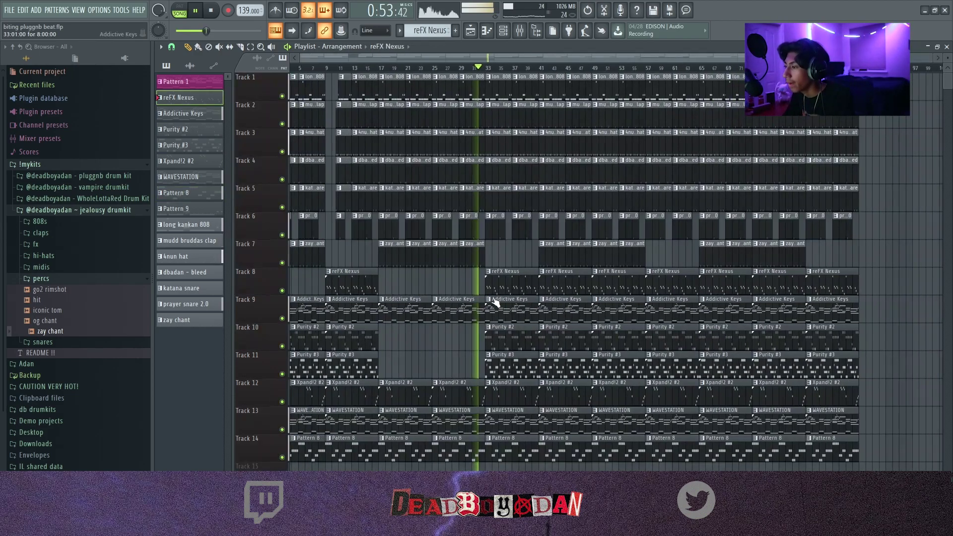
Step: Delete the reFX Nexus clips from track 8 of the playlist
scroll(426, 306, up, 4)
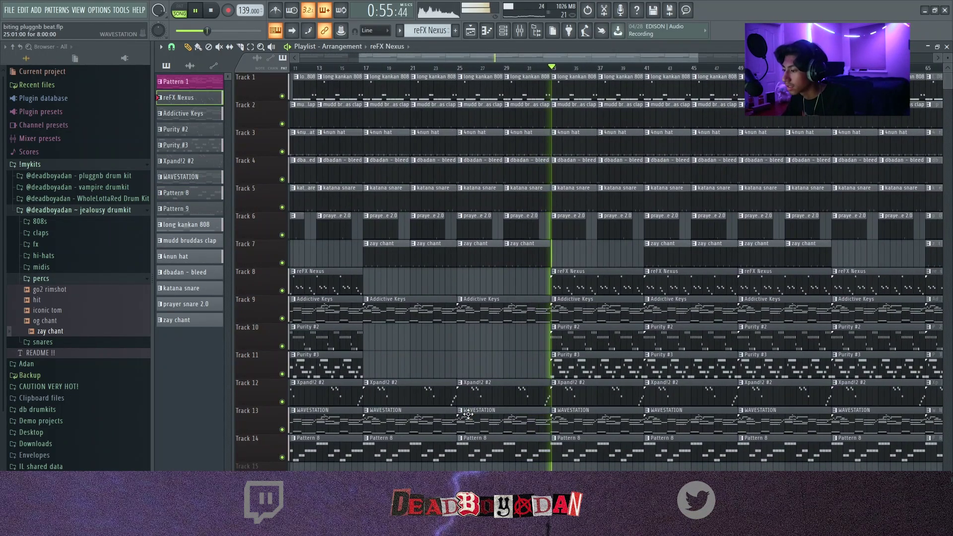
scroll(467, 422, up, 2)
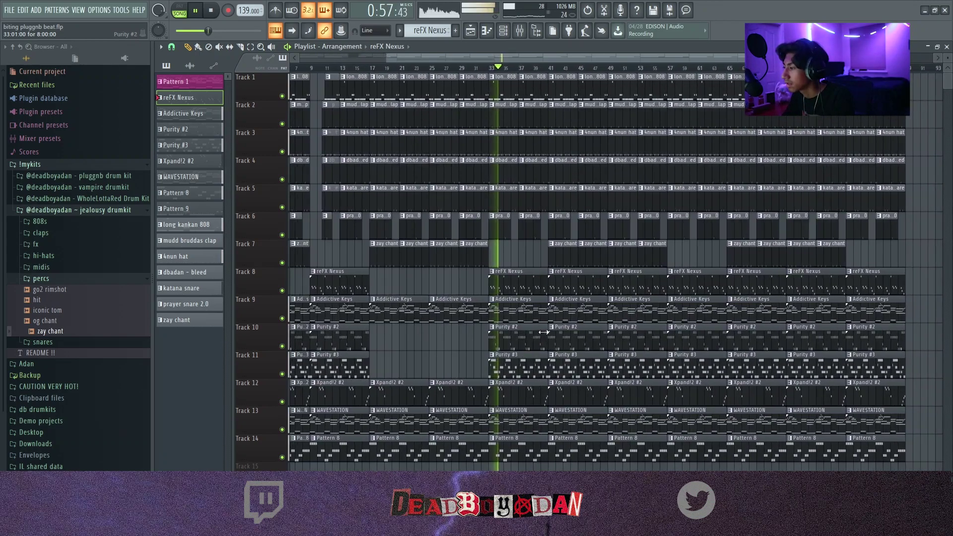
scroll(518, 332, down, 6)
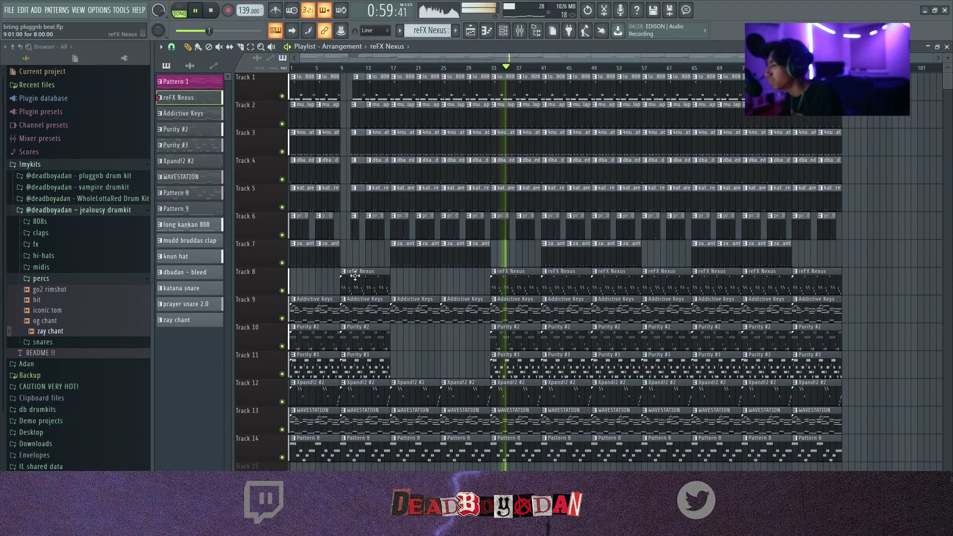
right_click(348, 275)
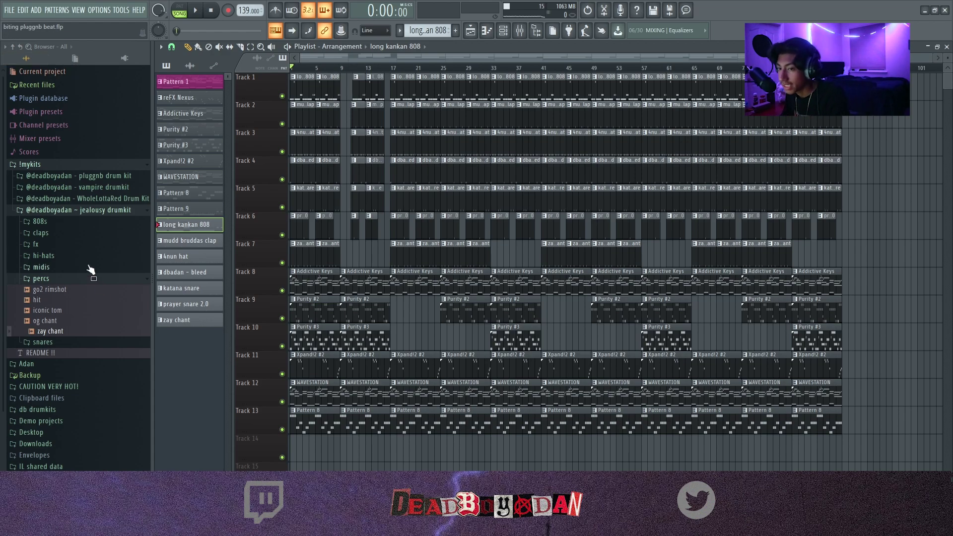
Step: Place the 30 nikk fx sample from the jealousy drumkit's fx folder on track 14 at bar 17
click(83, 212)
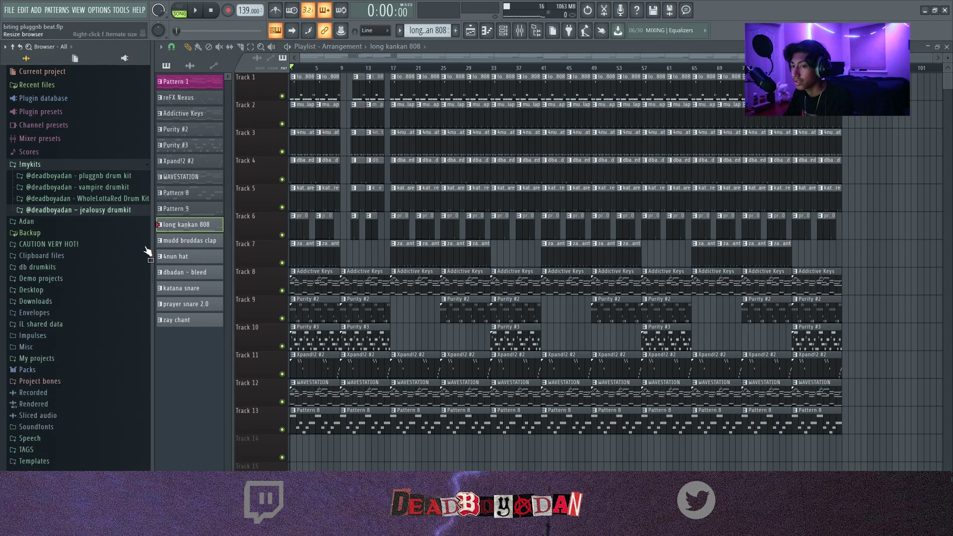
click(92, 211)
click(61, 184)
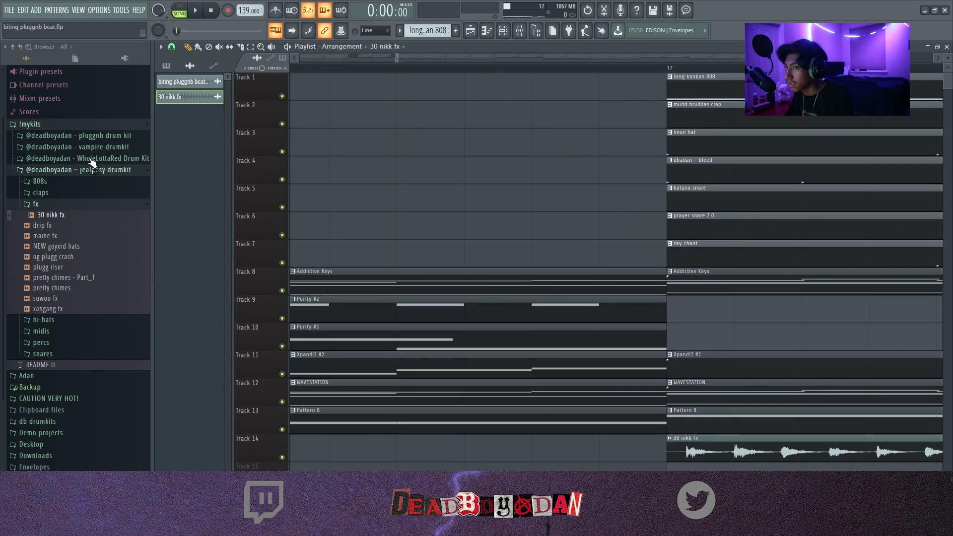
click(94, 123)
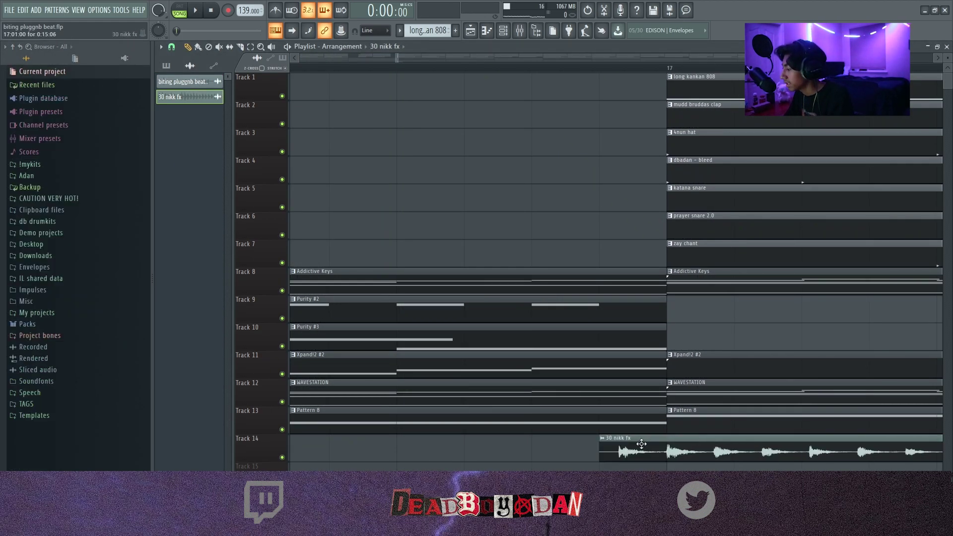
Step: Shift the 30 nikk fx clip on track 14 slightly ahead of bar 17 and play back the transition
scroll(676, 450, up, 2)
drag(701, 452, 677, 450)
scroll(681, 449, down, 1)
scroll(499, 397, down, 4)
key(space)
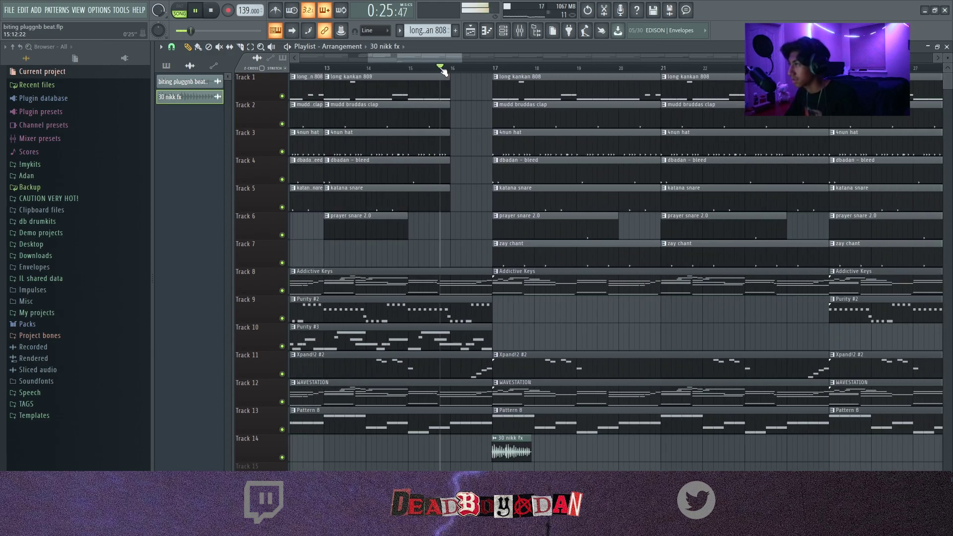
Step: Shorten the 30 nikk fx clip on track 14 to about three-quarters of a bar by trimming its end
scroll(520, 426, up, 4)
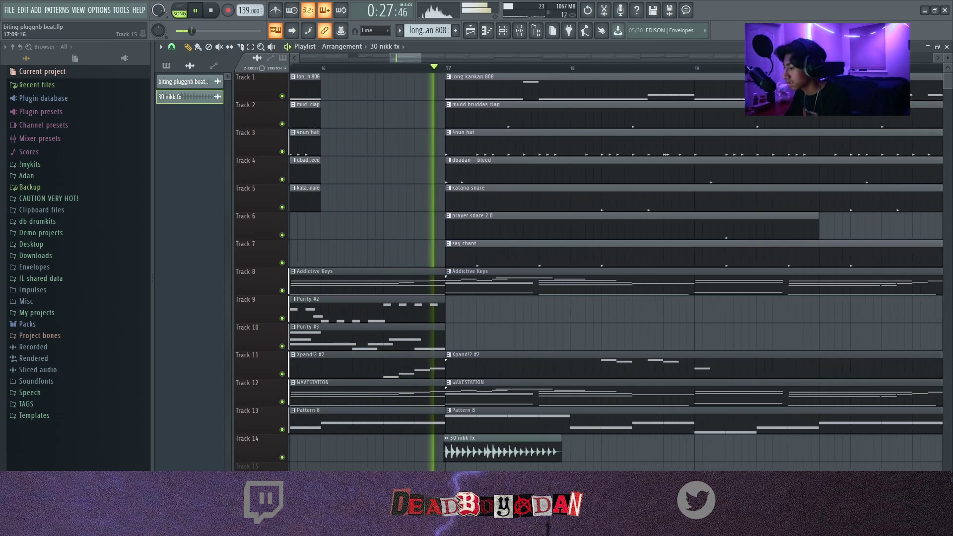
key(space)
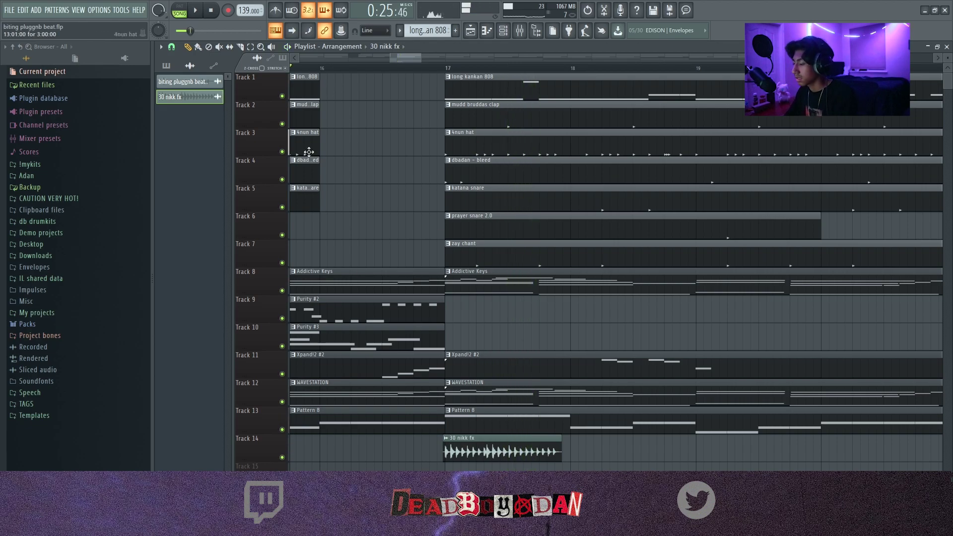
scroll(282, 118, up, 1)
drag(586, 453, 566, 442)
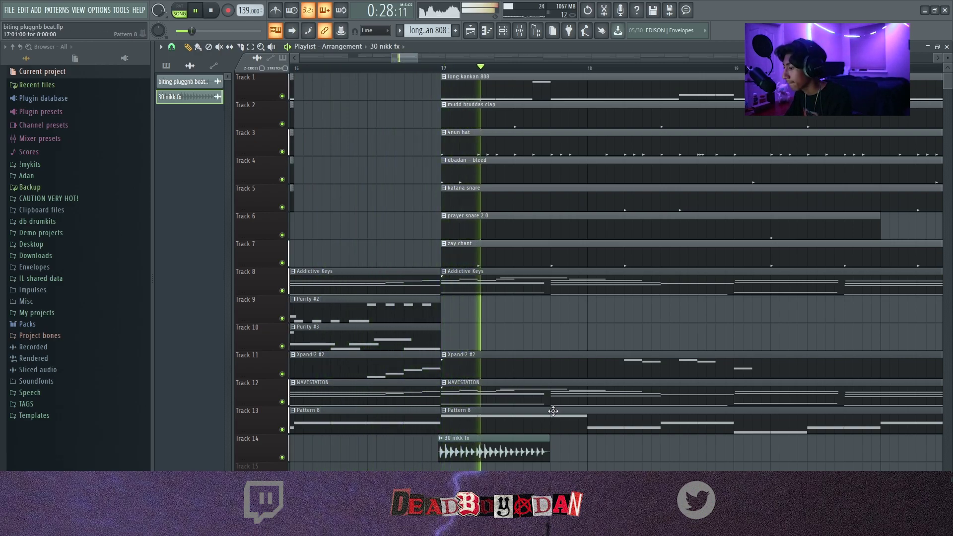
Step: Try trimming the 30 nikk fx clip on track 14 down to only its first few hits during playback
scroll(526, 445, up, 6)
scroll(538, 457, down, 3)
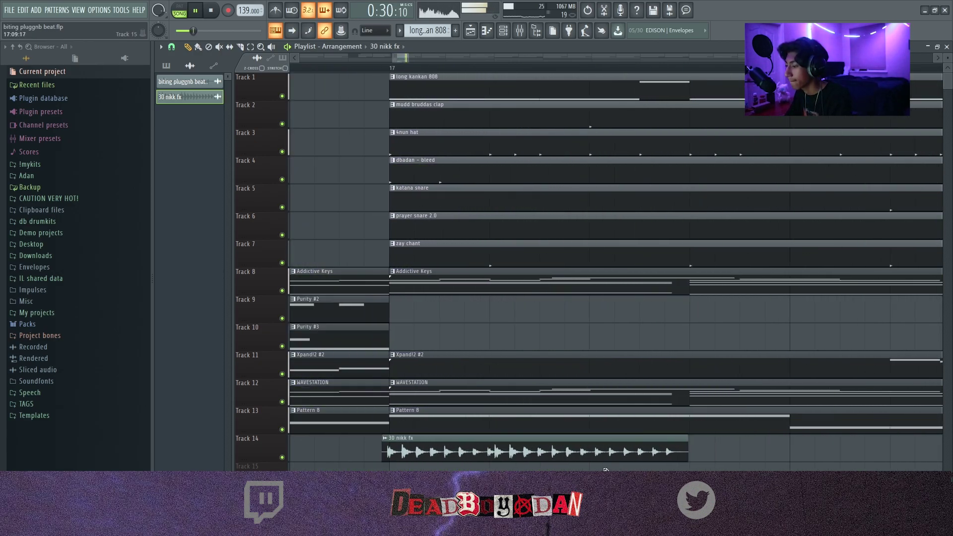
drag(675, 449, 579, 448)
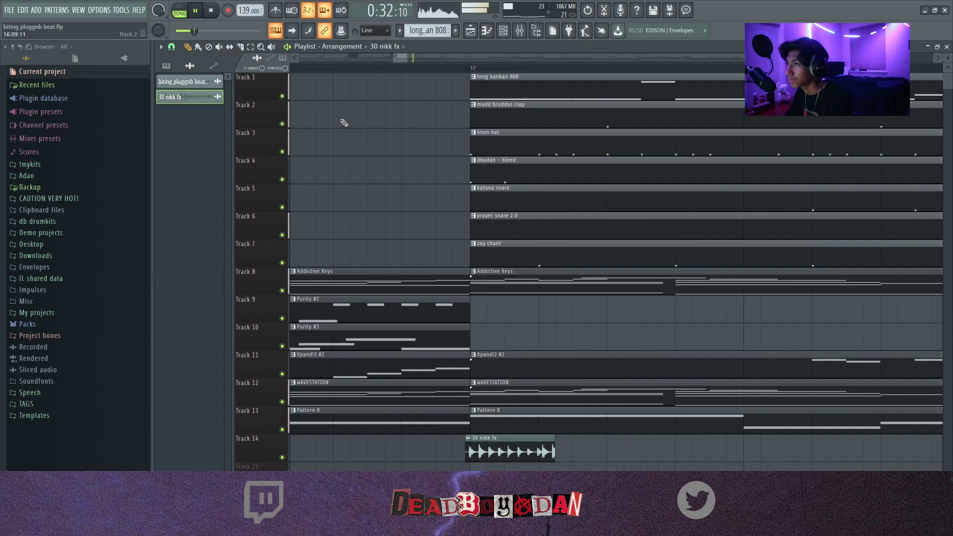
scroll(287, 85, up, 1)
scroll(596, 414, up, 5)
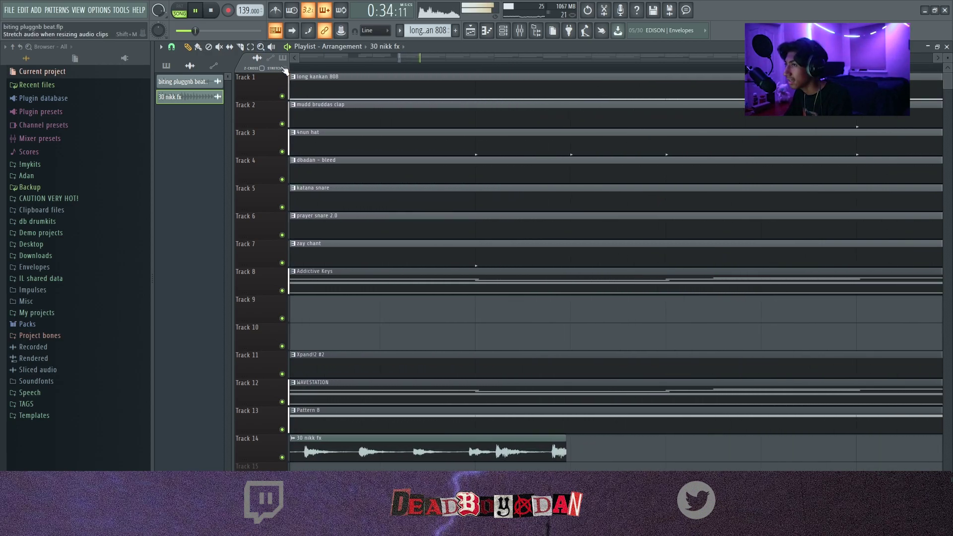
drag(564, 444, 501, 443)
scroll(583, 393, down, 5)
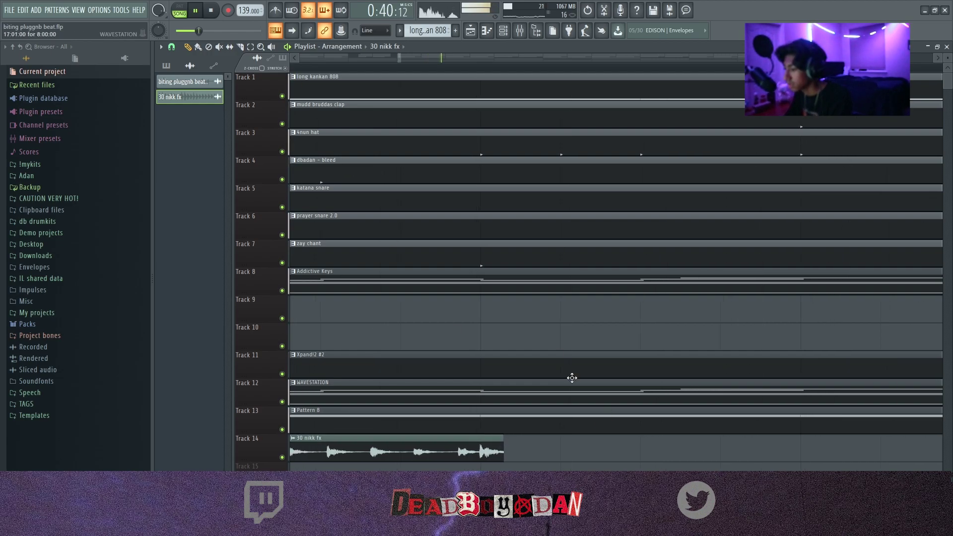
Step: Extend the end of the 30 nikk fx clip on track 14 to a length of 0:12:14
click(282, 69)
drag(498, 443, 669, 445)
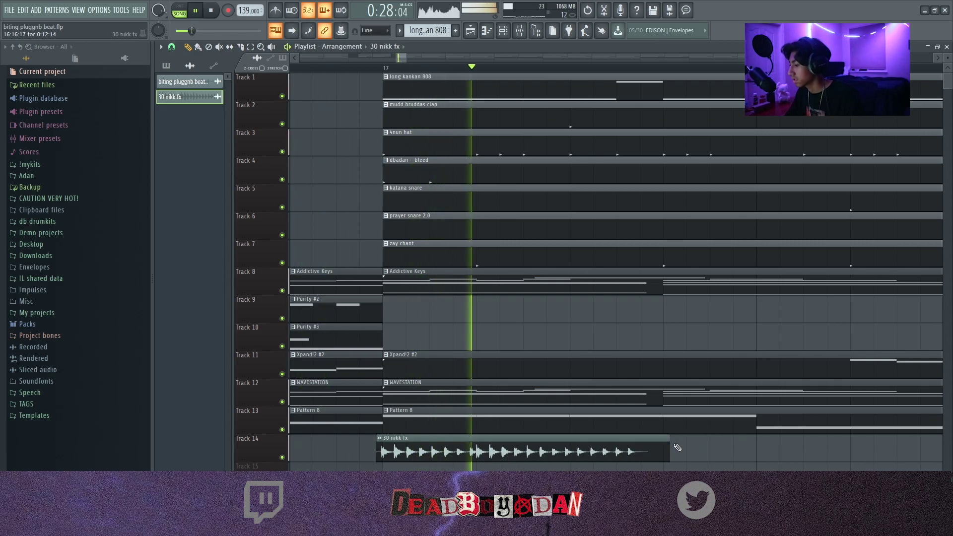
scroll(638, 430, down, 6)
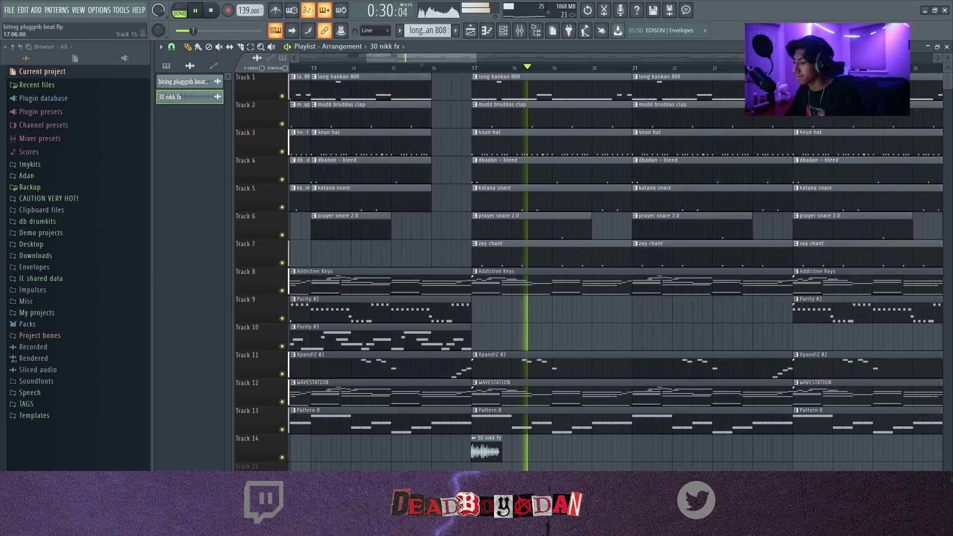
Step: Apply the AM volume preset in Gross Beat on Insert 31 for the 30 nikk fx sample and set the effect's mix level to 70%
key(space)
double_click(486, 449)
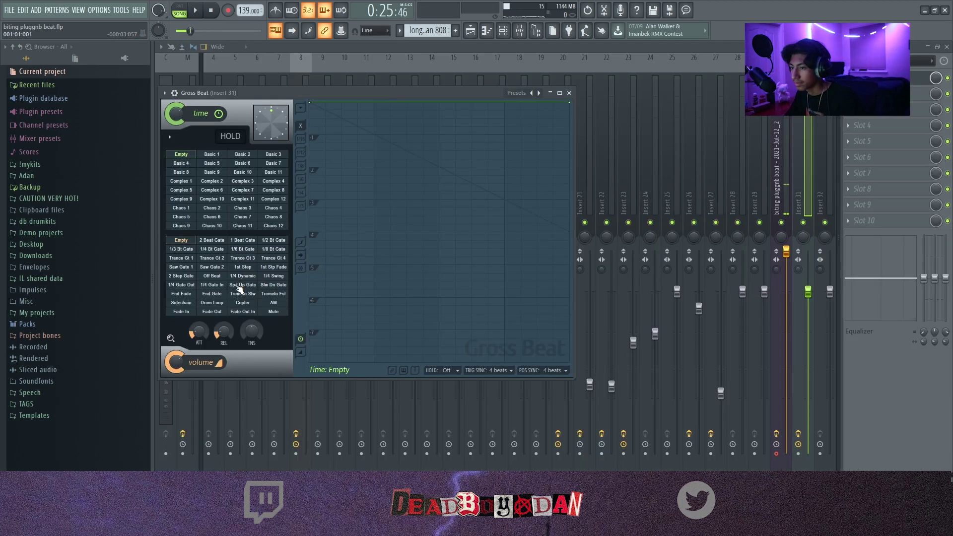
click(270, 303)
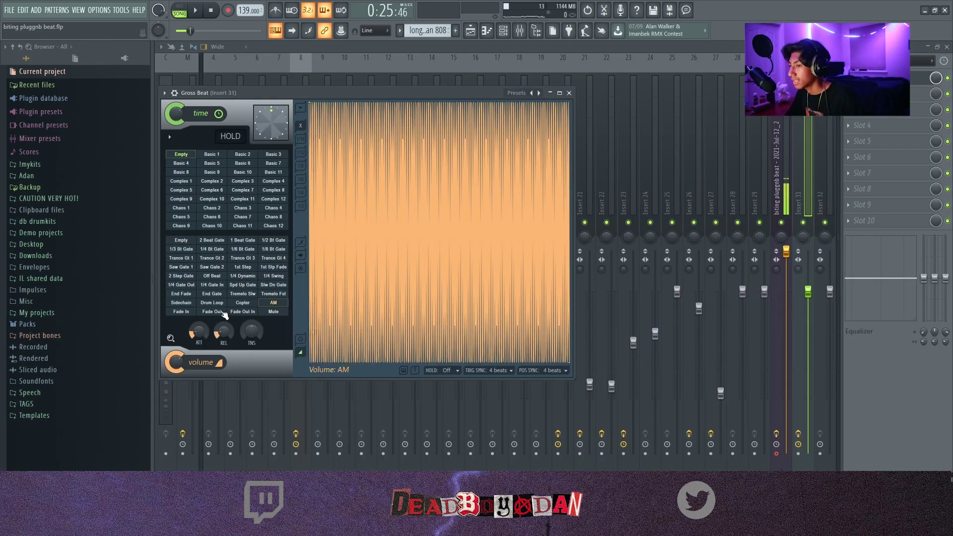
drag(935, 78, 935, 92)
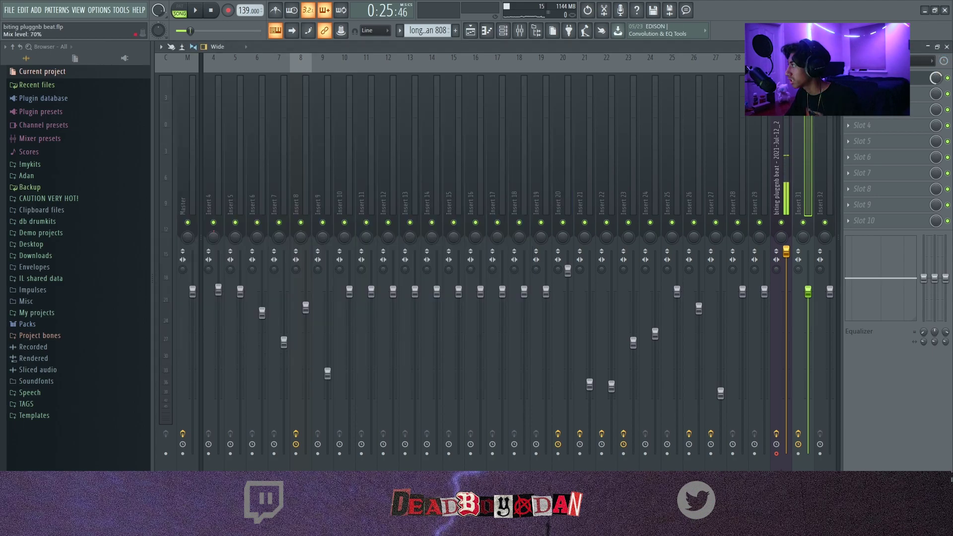
Step: Return to the playlist and play back the transition from around bar 14
click(945, 47)
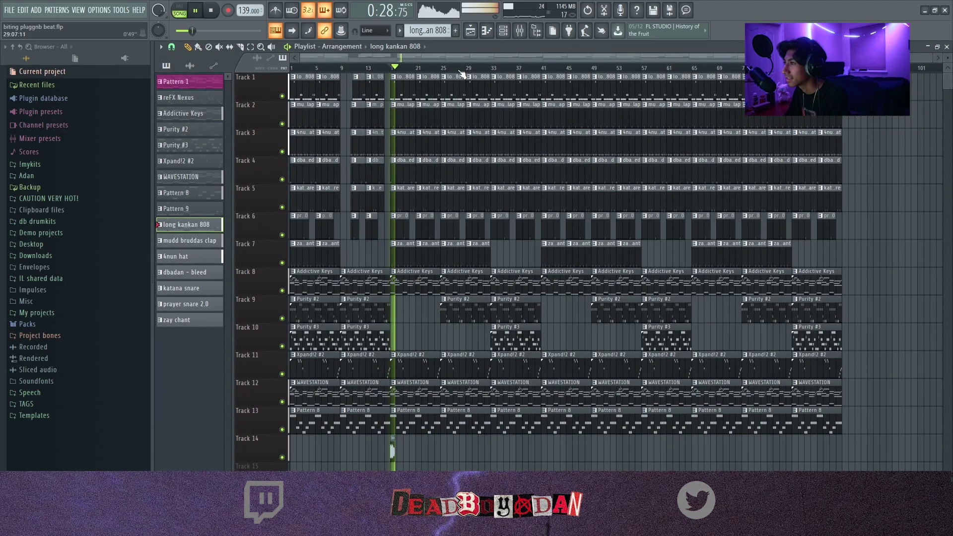
click(372, 67)
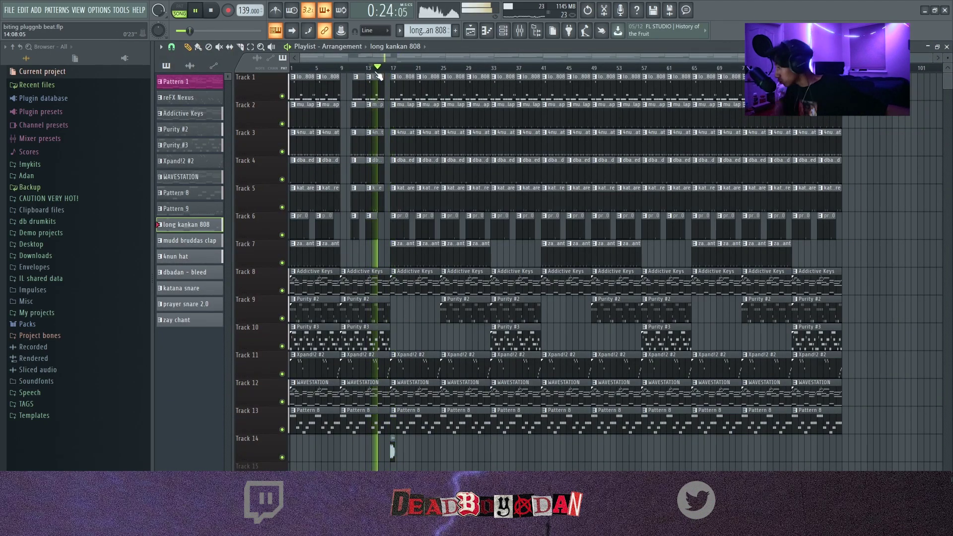